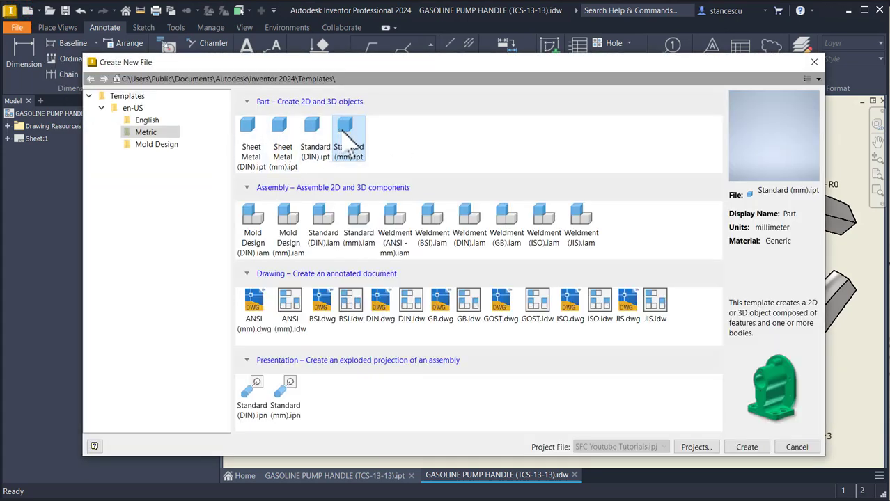
# - Create a new part from the metric Standard (mm).ipt template and start a 2D sketch on the XY plane
pyautogui.doubleClick(342, 128)
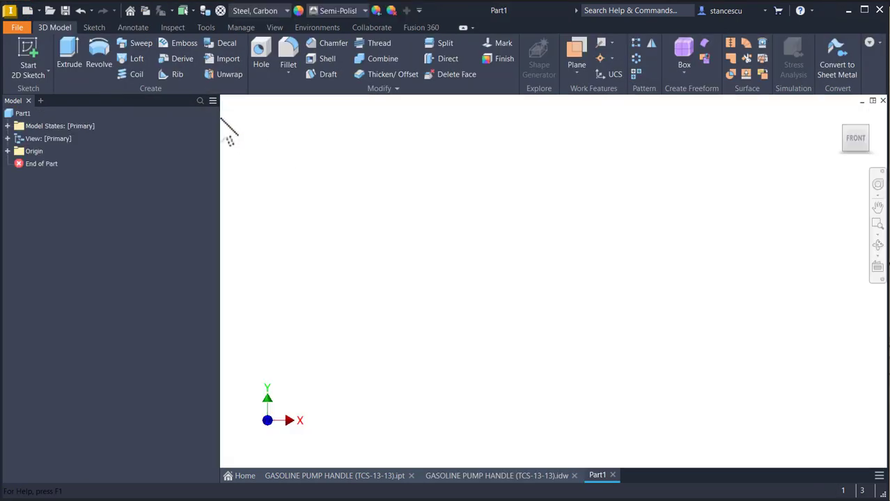
pyautogui.click(28, 50)
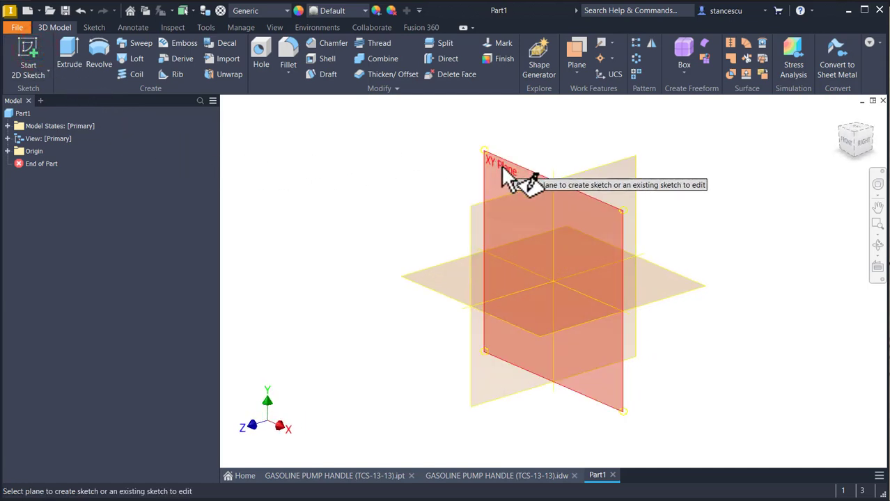
pyautogui.click(499, 165)
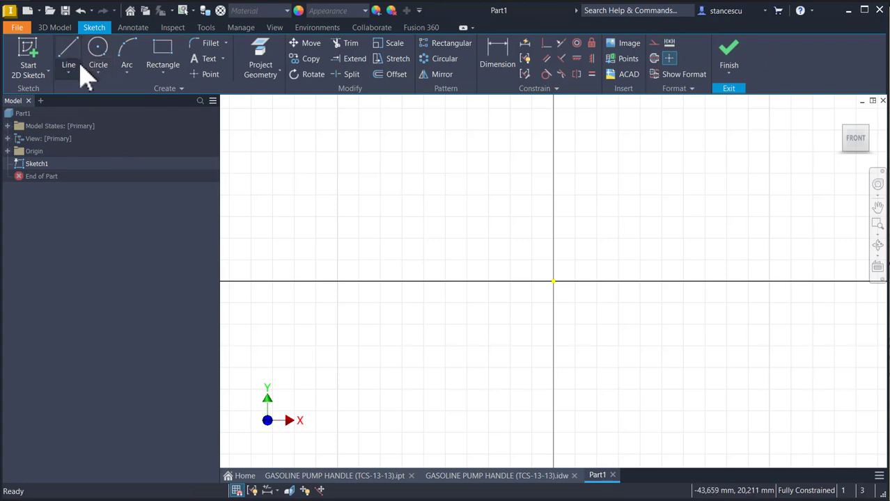
# - Sketch a center-point circle at the origin, sized by radius instead of diameter, with a radius of 7 mm
pyautogui.click(97, 49)
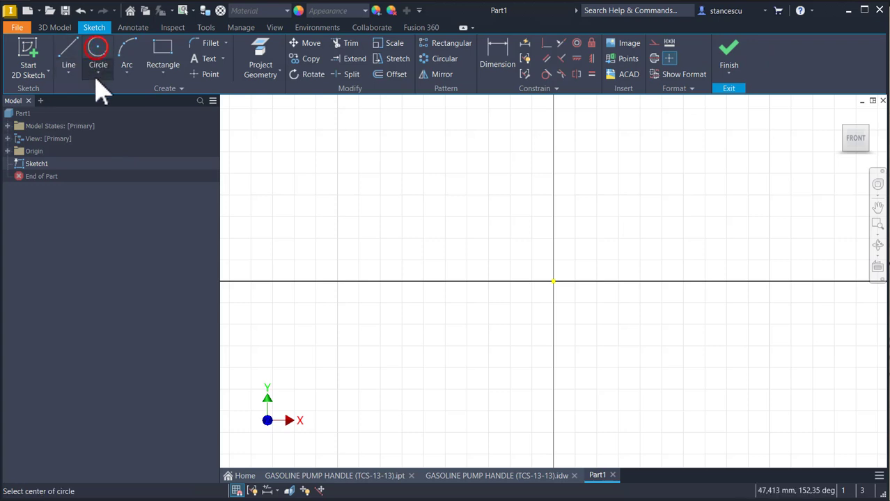
pyautogui.click(552, 282)
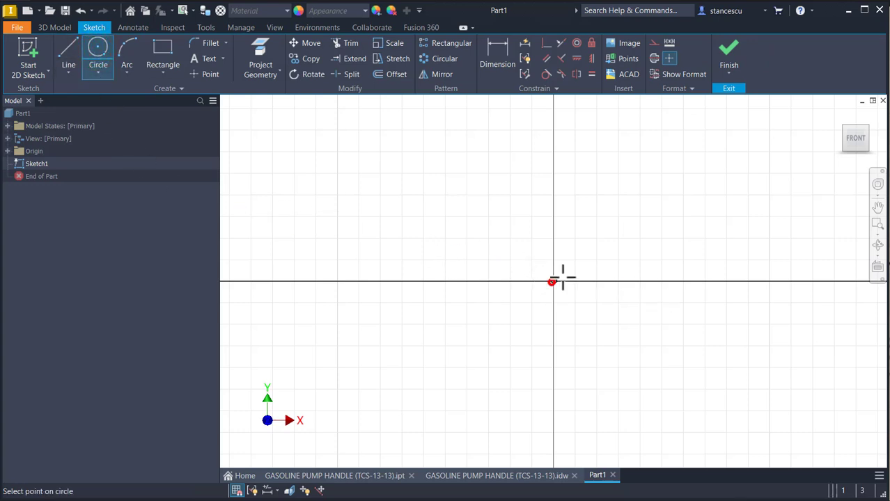
pyautogui.rightClick(606, 249)
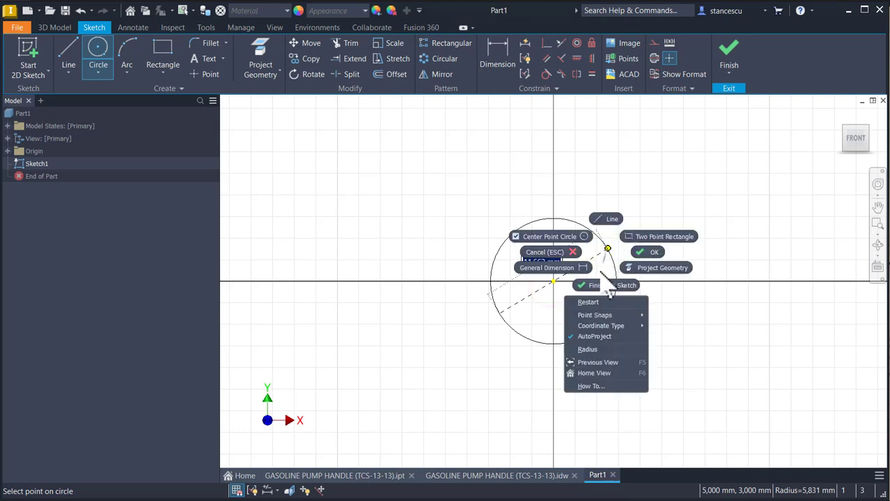
pyautogui.click(601, 349)
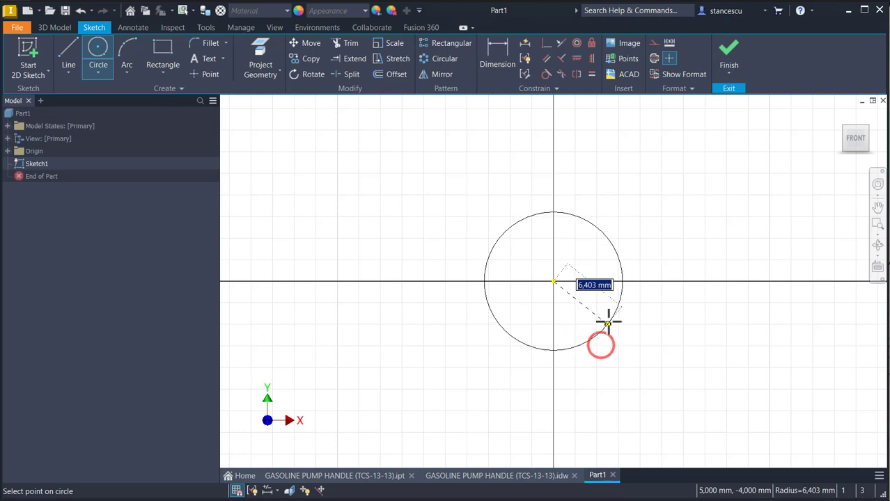
pyautogui.press('Return')
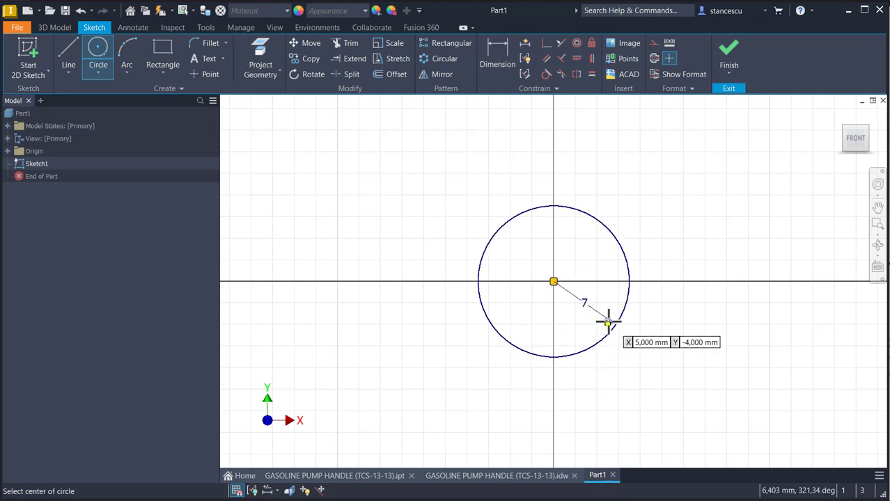
# - Check the handle profile's dimensions in the GASOLINE PUMP HANDLE drawing and sketch a 10 mm horizontal line tangent to the circle's lowest point in Part1
pyautogui.click(519, 477)
pyautogui.scroll(5, 386, 315)
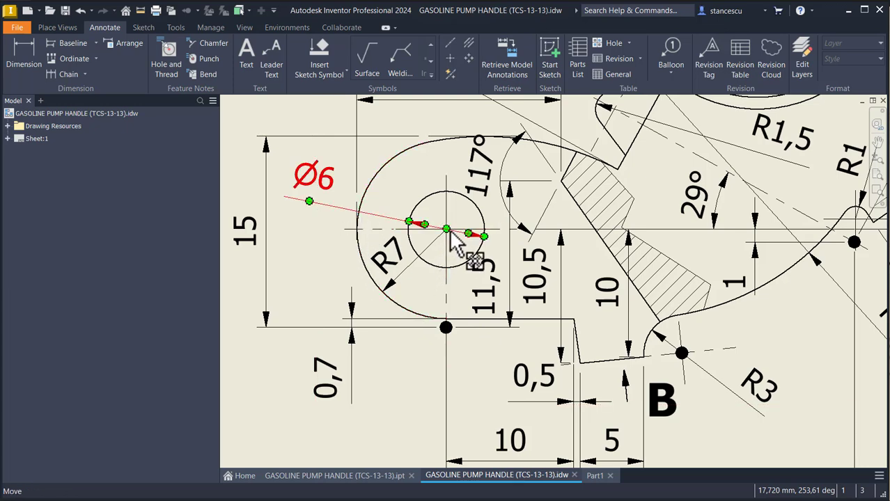
pyautogui.scroll(-2, 460, 258)
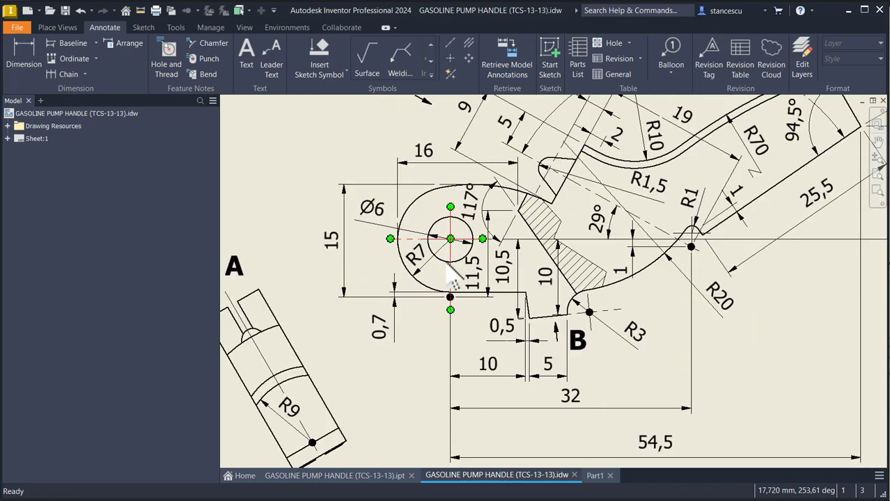
pyautogui.moveTo(663, 248); pyautogui.dragTo(612, 322, button='middle')
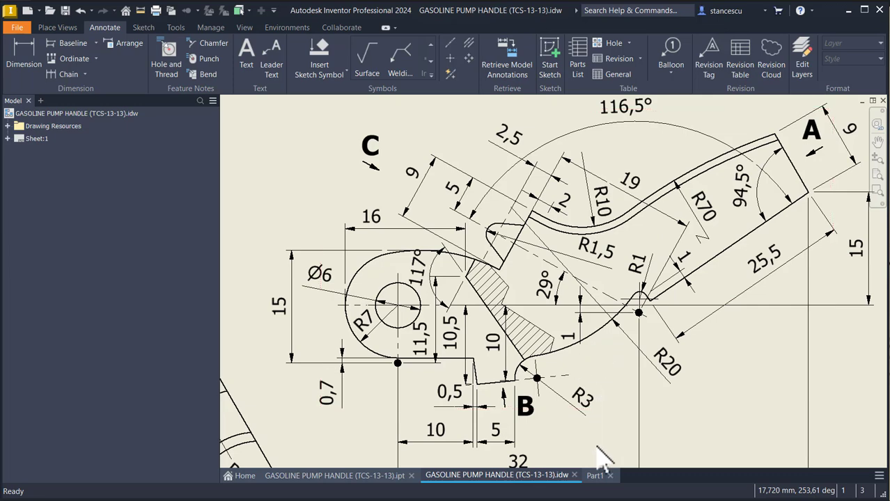
pyautogui.click(596, 476)
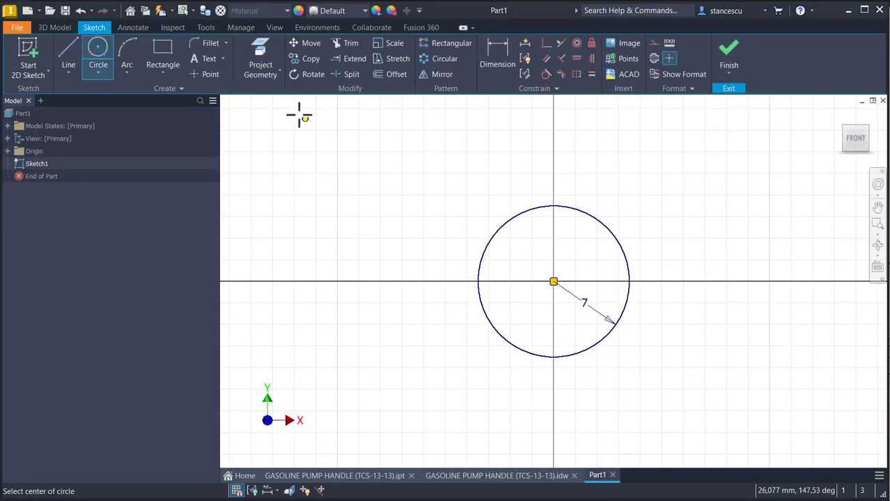
pyautogui.click(64, 52)
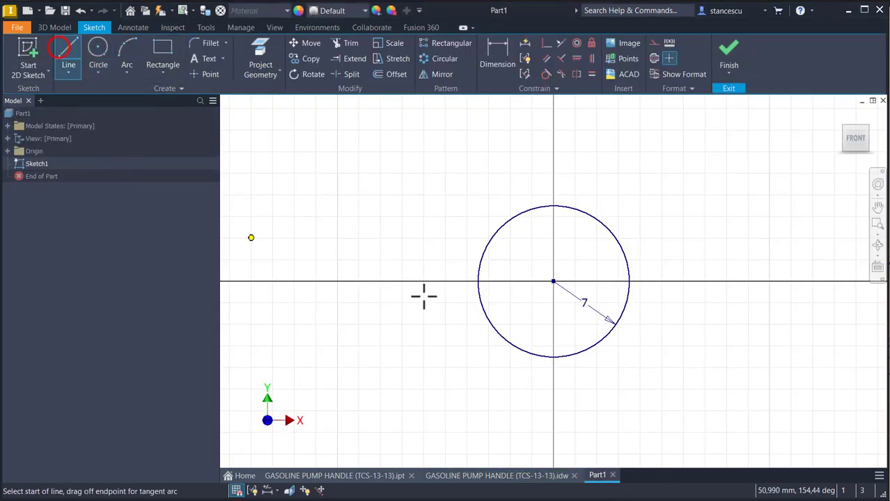
pyautogui.click(555, 356)
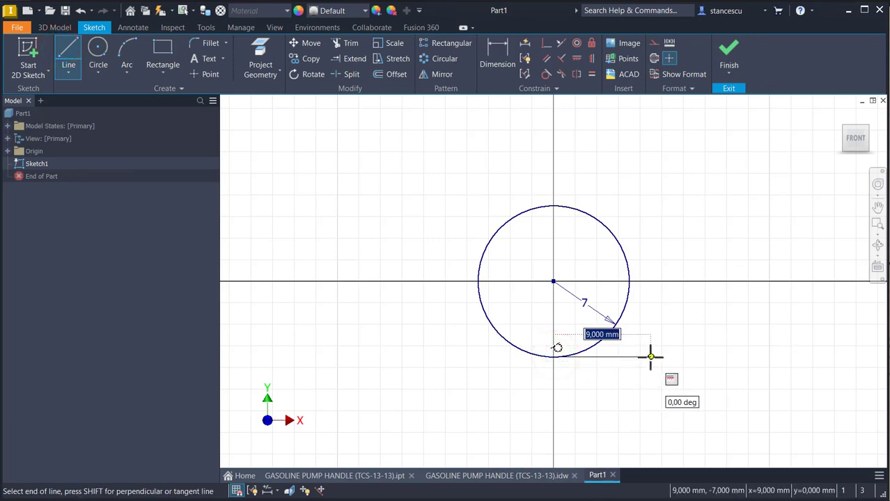
pyautogui.press('Return')
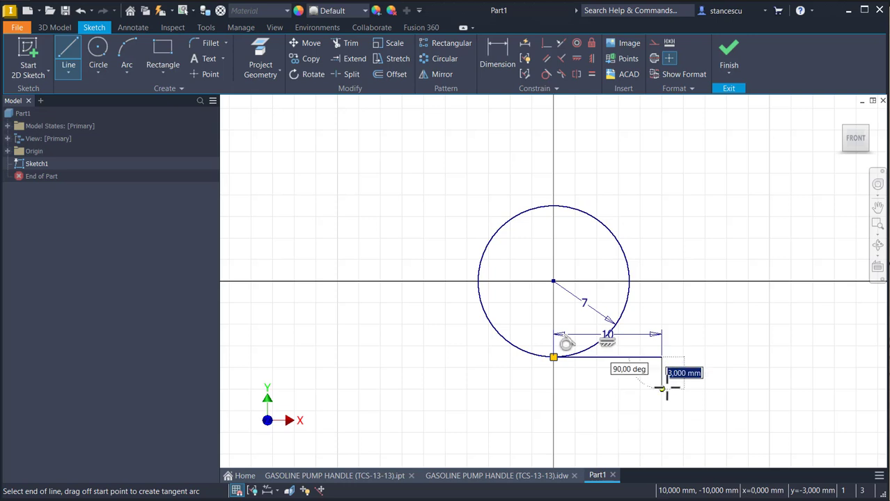
# - Continue from the horizontal line's end with a short downward-slanting line and an upward-sloping line perpendicular to it, then end the chain
pyautogui.click(671, 387)
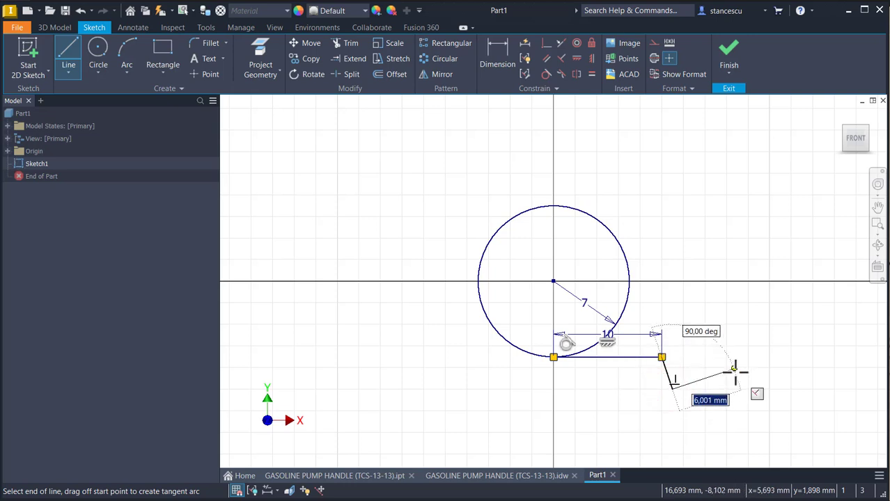
pyautogui.rightClick(748, 338)
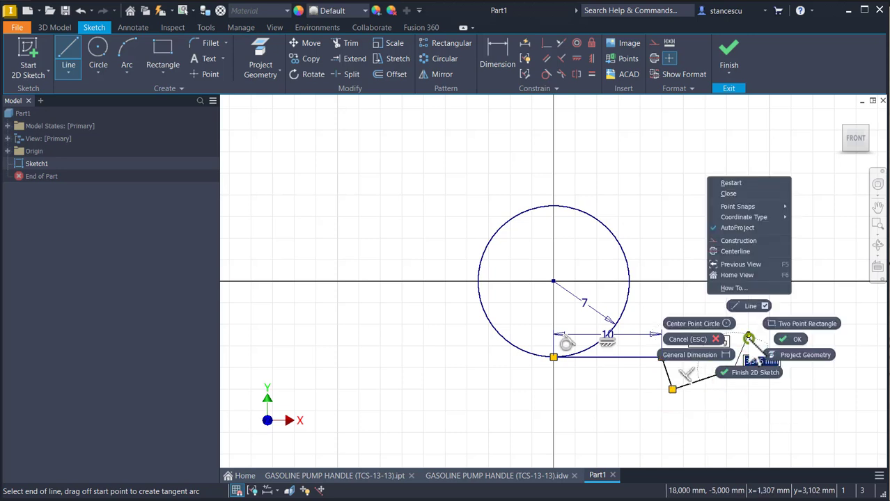
pyautogui.click(731, 184)
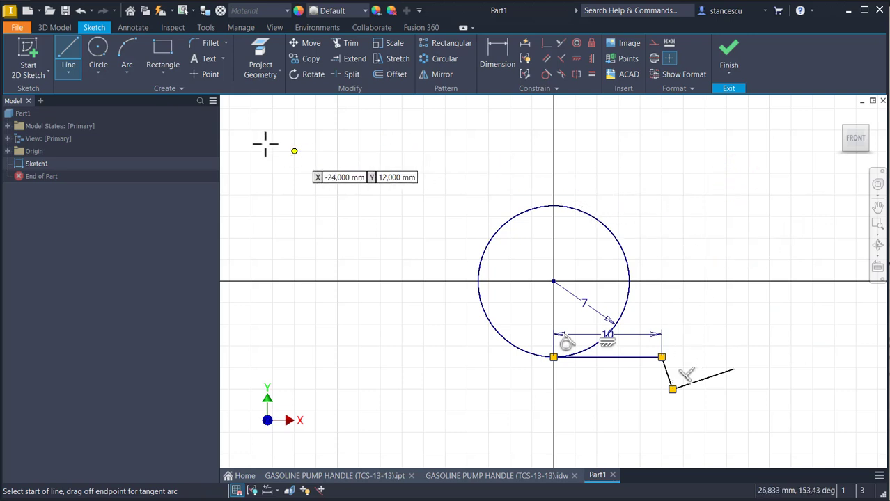
# - Sketch an arc of about 14 mm radius tangent to the circle's upper-left side, extending right, and trim away the circle's right-hand portion
pyautogui.click(125, 55)
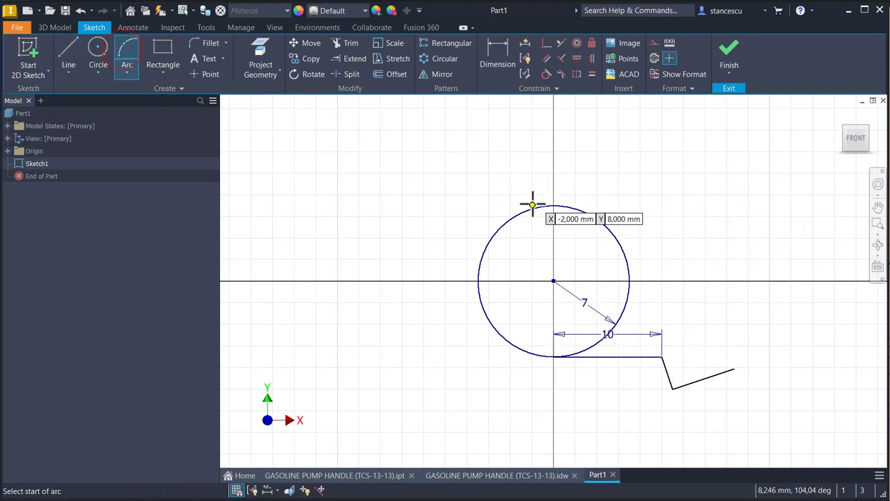
pyautogui.click(509, 219)
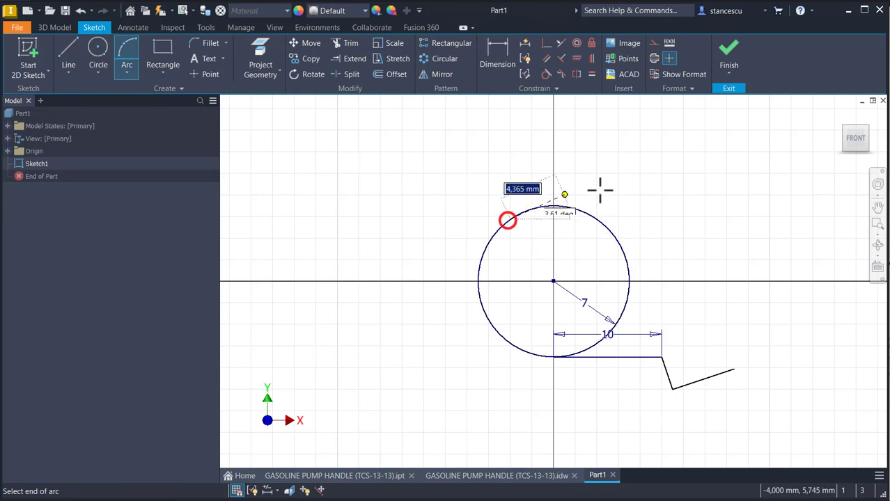
pyautogui.click(693, 226)
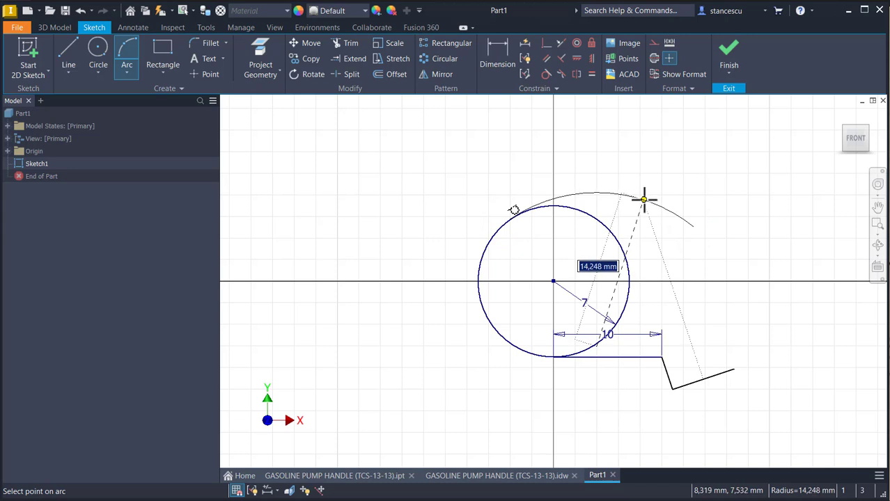
pyautogui.click(644, 200)
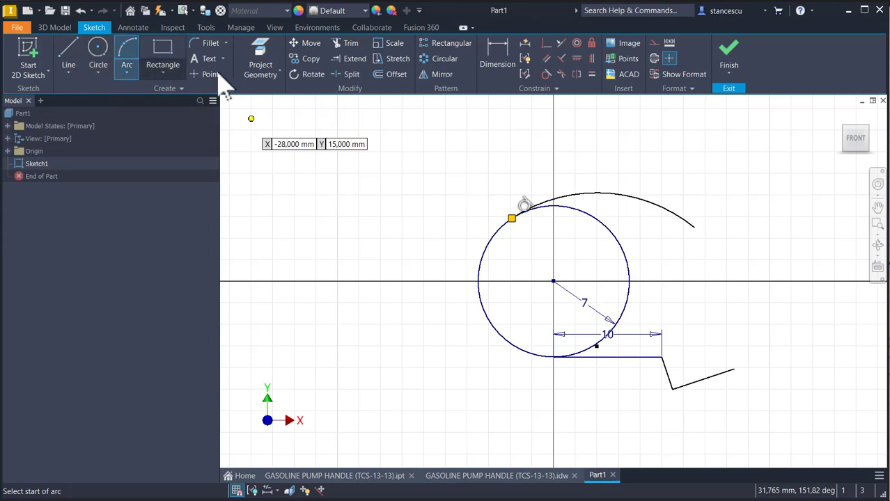
pyautogui.click(346, 48)
pyautogui.click(631, 273)
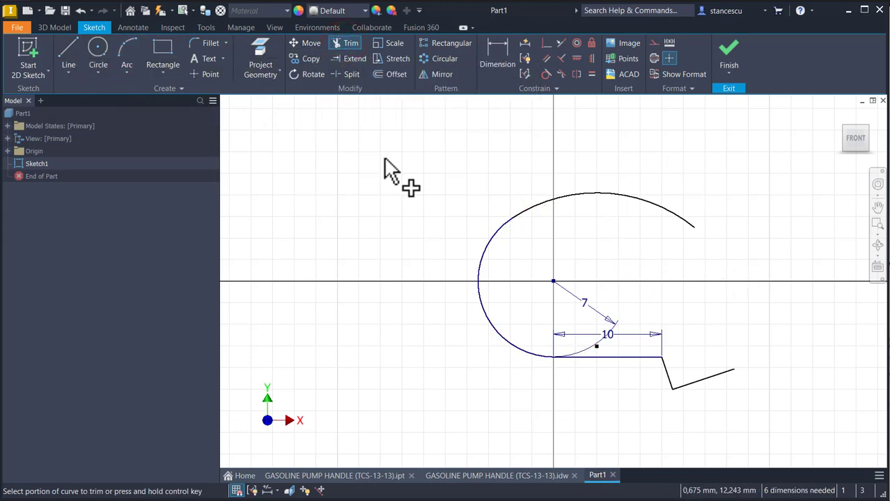
# - From the arc's right end, sketch a line about 6 mm long up to the right and a short perpendicular line about 1.6 mm long
pyautogui.click(65, 59)
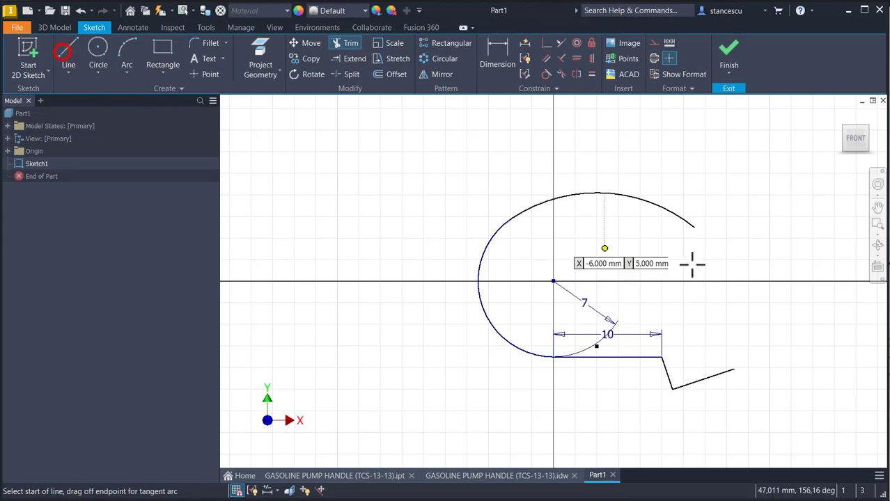
pyautogui.click(696, 226)
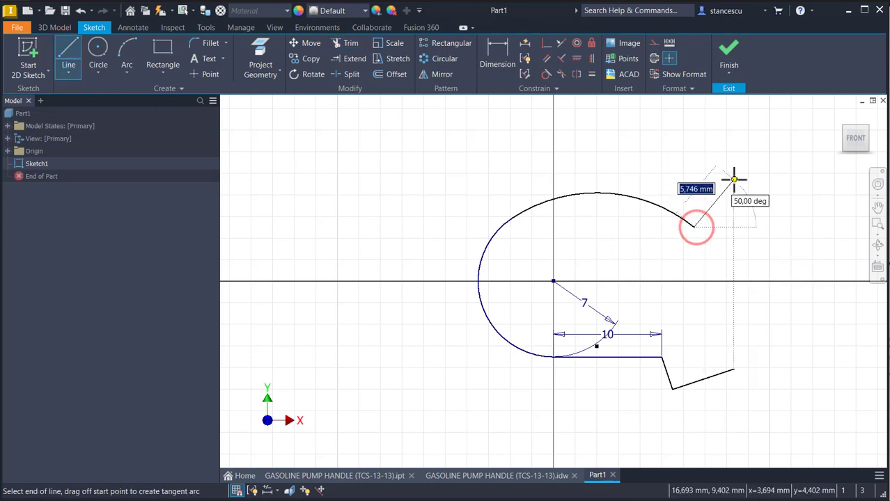
pyautogui.click(735, 175)
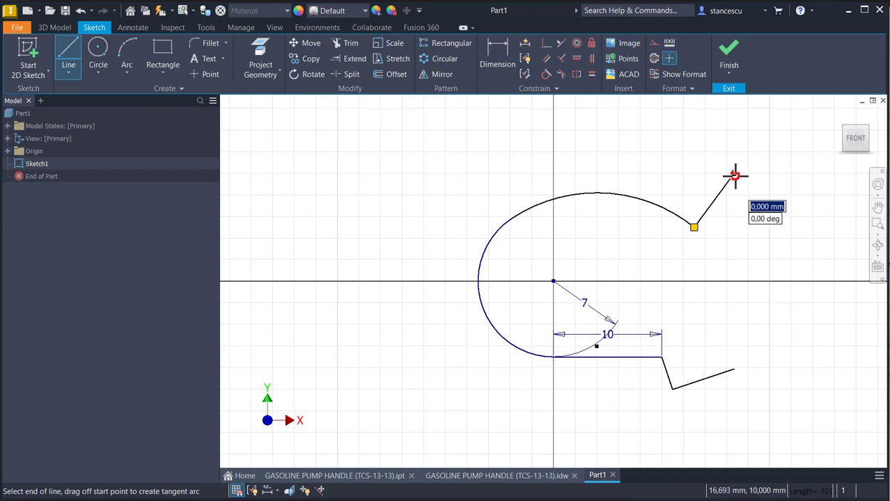
pyautogui.moveTo(735, 175); pyautogui.dragTo(637, 216, button='middle')
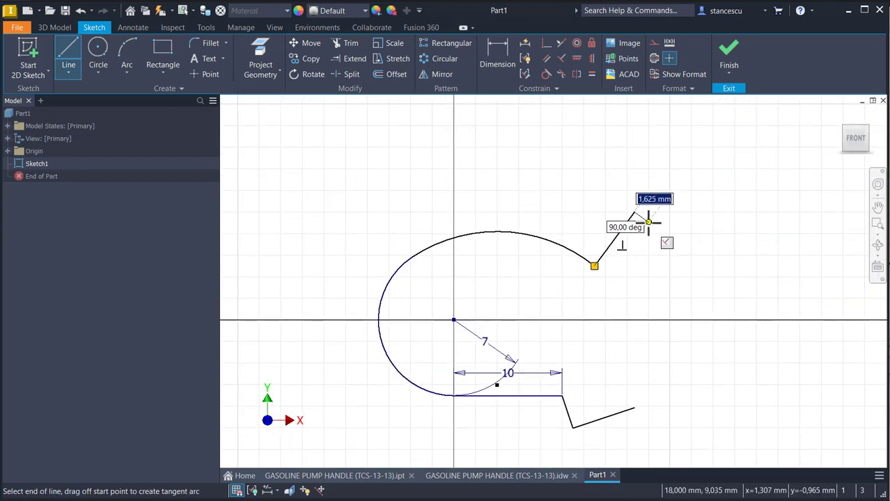
pyautogui.click(647, 220)
# - Continue the profile with a concave tangent arc and a long convex tangent arc forming the upper edge of the handle
pyautogui.moveTo(648, 220); pyautogui.dragTo(777, 232)
pyautogui.moveTo(777, 233); pyautogui.dragTo(519, 245, button='middle')
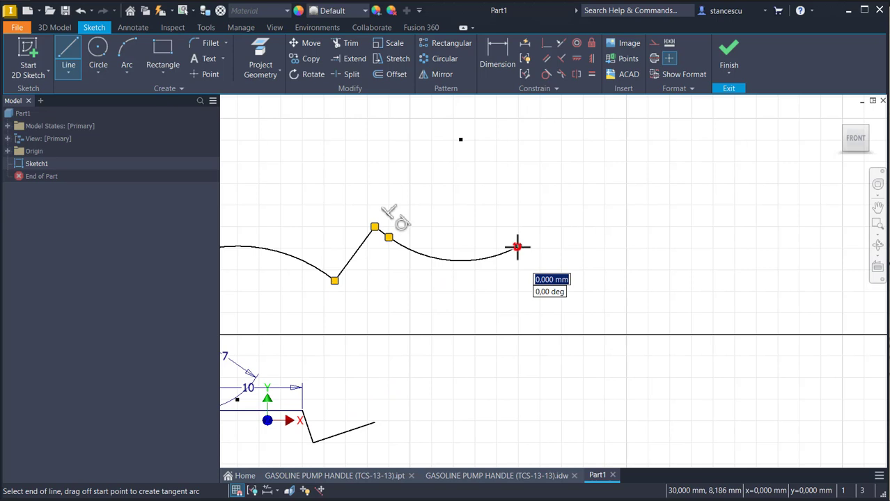
pyautogui.moveTo(517, 246); pyautogui.dragTo(822, 184)
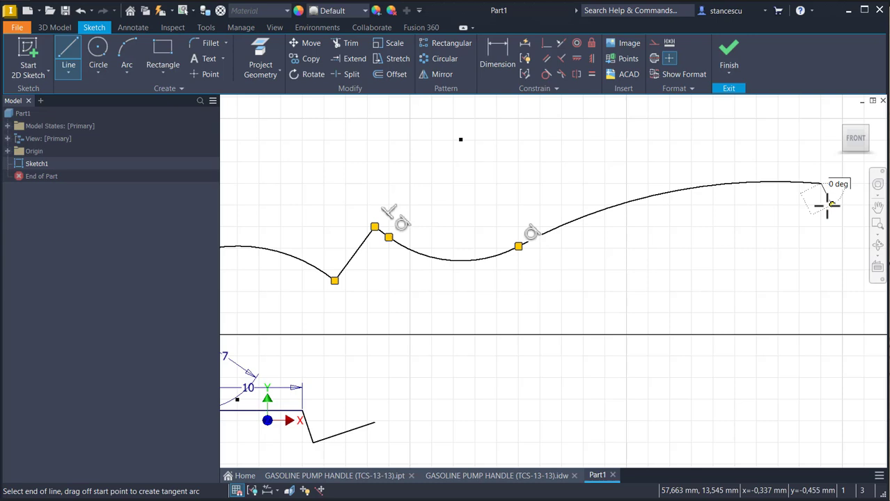
# - Sketch the handle's short end line downward from the upper arc and a long slanted line back toward the lower left, ending the chain
pyautogui.click(826, 247)
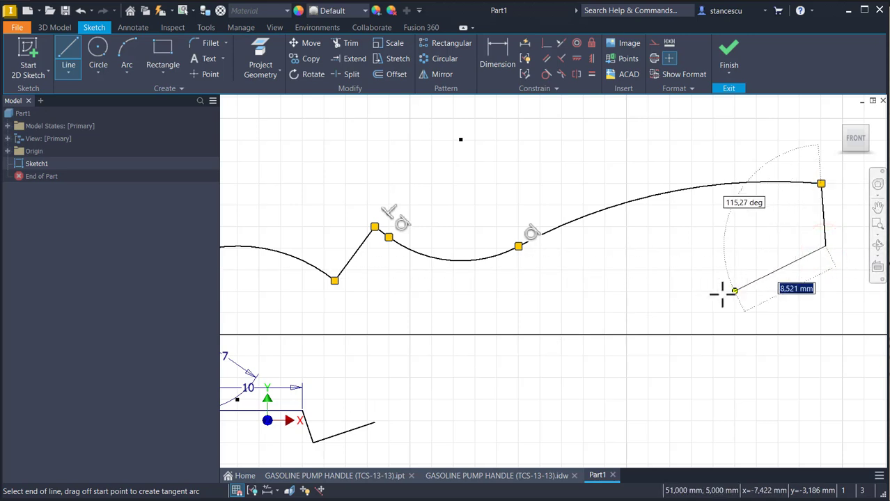
pyautogui.click(550, 377)
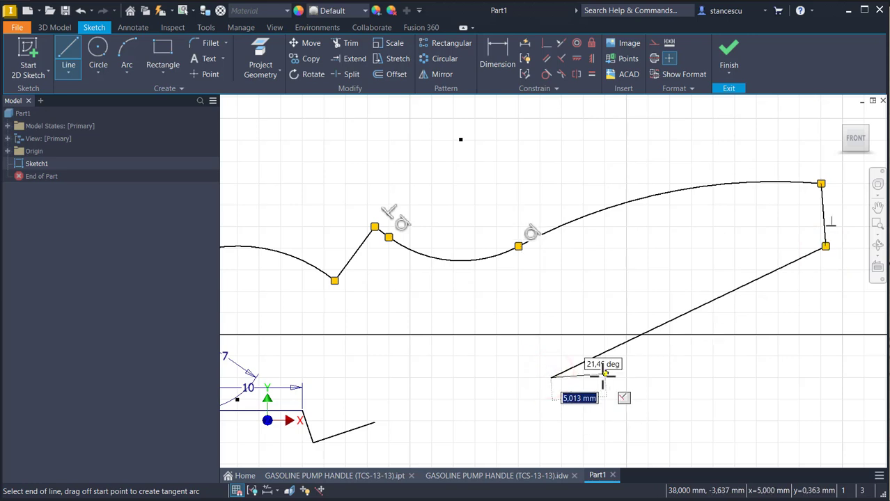
pyautogui.press('Escape')
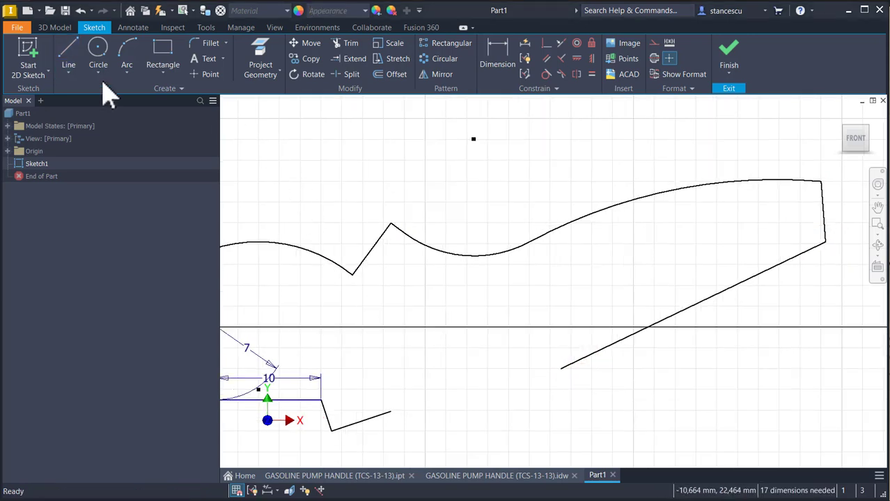
# - Start a new line at the long slanted line's lower end and draw a segment about 1.7 mm long up to the left
pyautogui.click(73, 54)
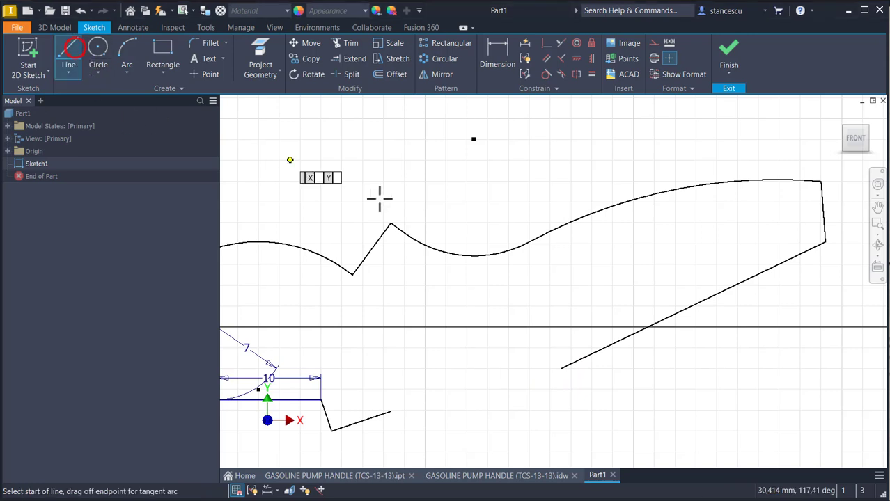
pyautogui.click(561, 368)
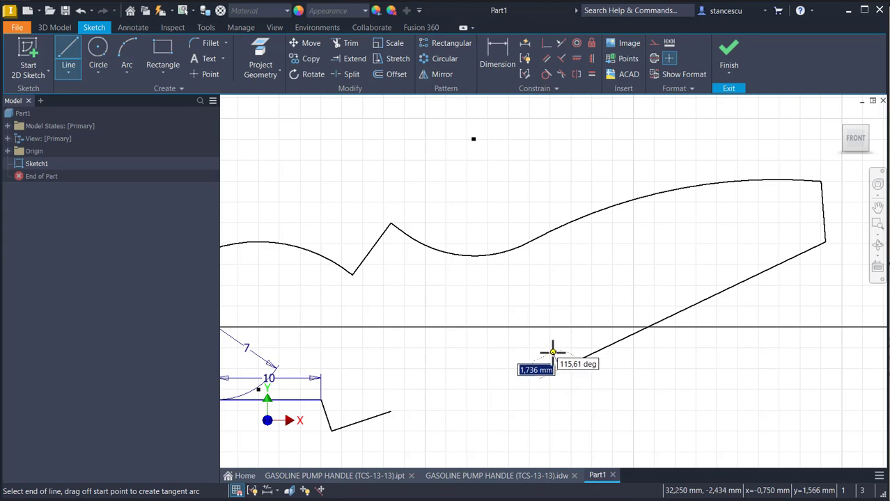
pyautogui.click(552, 353)
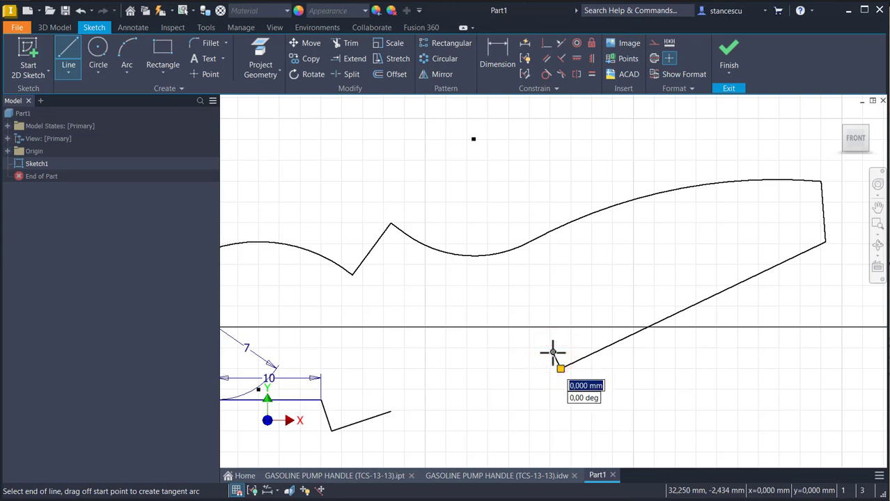
# - Continue the lower edge with a small convex tangent arc, a large concave tangent arc and a small convex arc reaching the short slanted line's end
pyautogui.moveTo(552, 352); pyautogui.dragTo(530, 346)
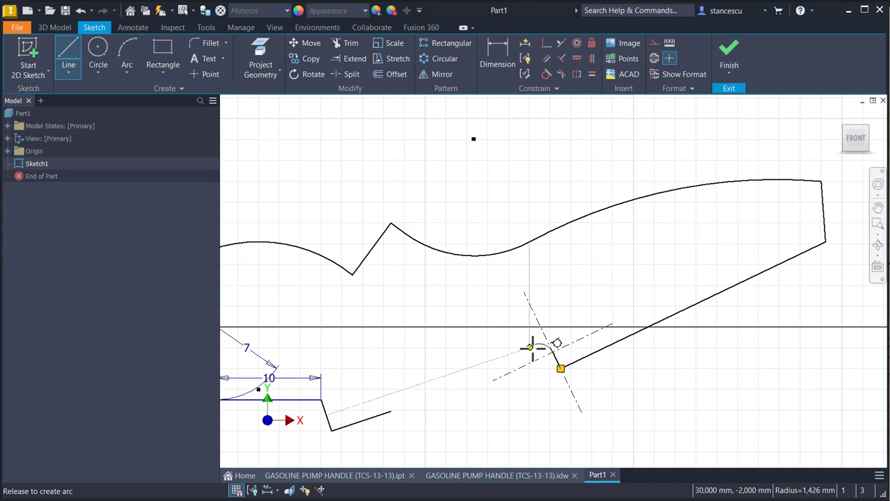
pyautogui.moveTo(529, 350); pyautogui.dragTo(531, 351)
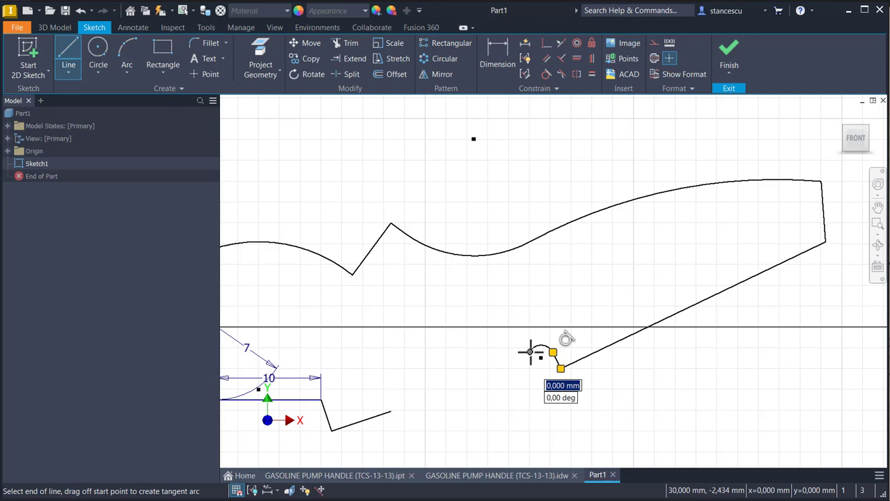
pyautogui.moveTo(530, 352); pyautogui.dragTo(411, 399)
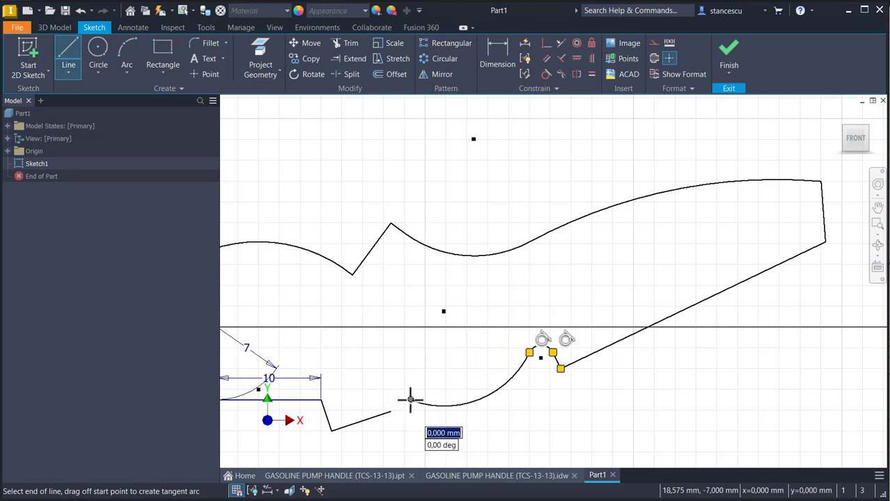
pyautogui.moveTo(409, 398); pyautogui.dragTo(392, 411)
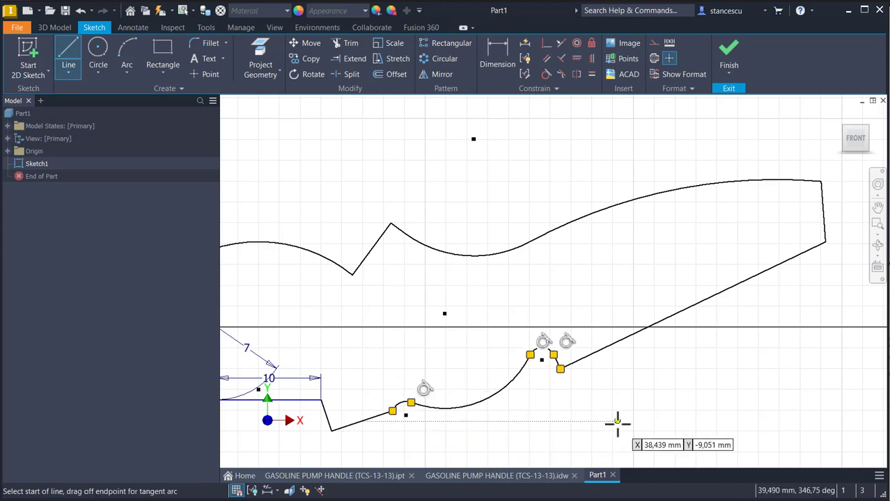
# - Dimension the small convex arc beside the long slanted line with a 1 mm radius
pyautogui.click(497, 56)
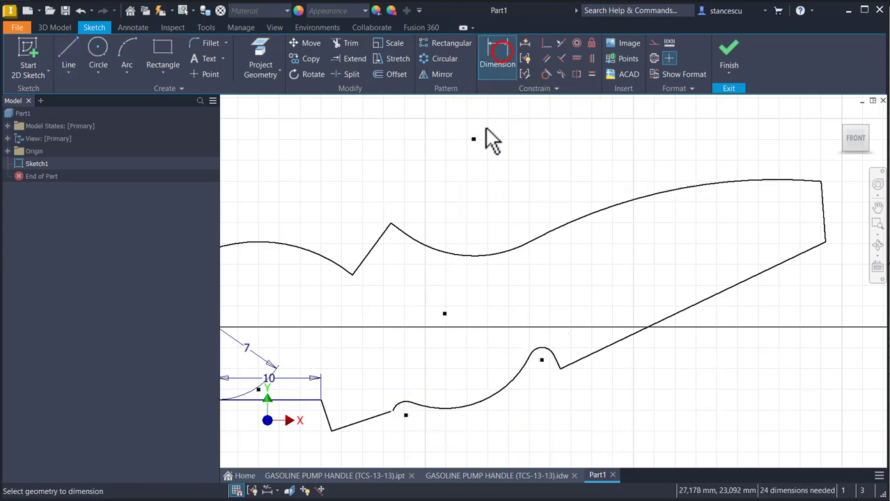
pyautogui.click(551, 360)
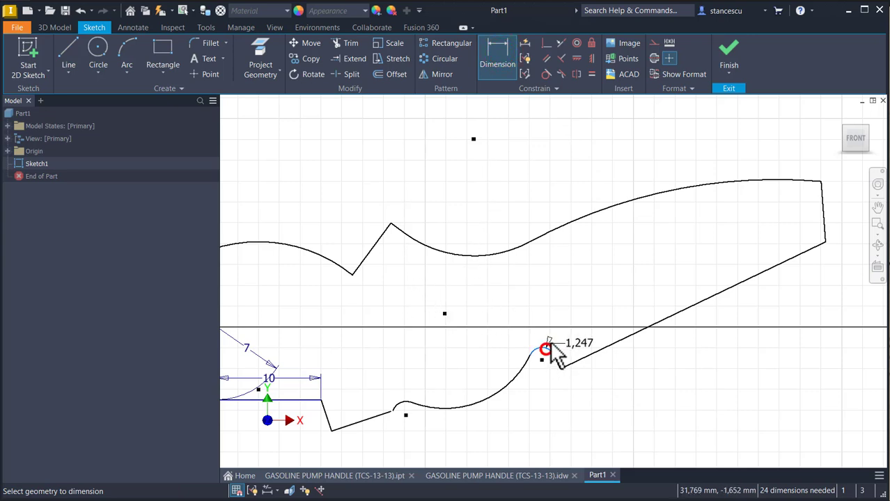
pyautogui.click(554, 342)
pyautogui.write('1')
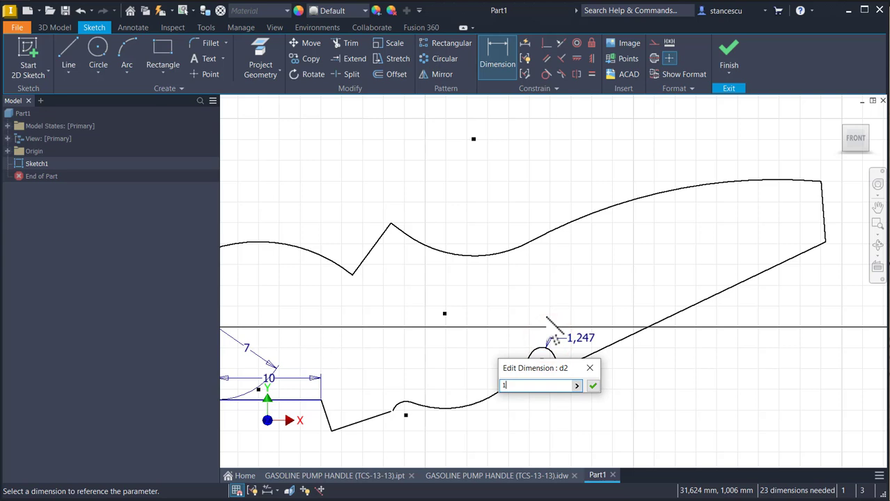
pyautogui.press('Return')
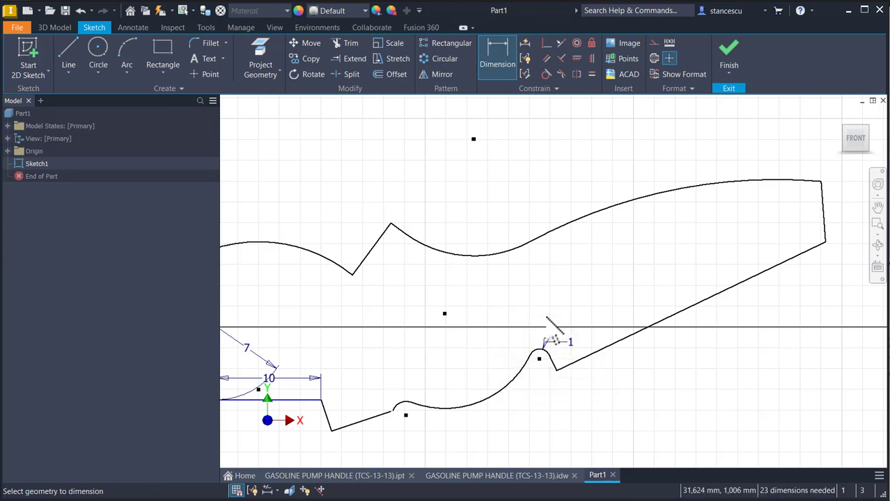
# - Make the open end of the other small convex arc coincident with the end of the short slanted line
pyautogui.click(546, 45)
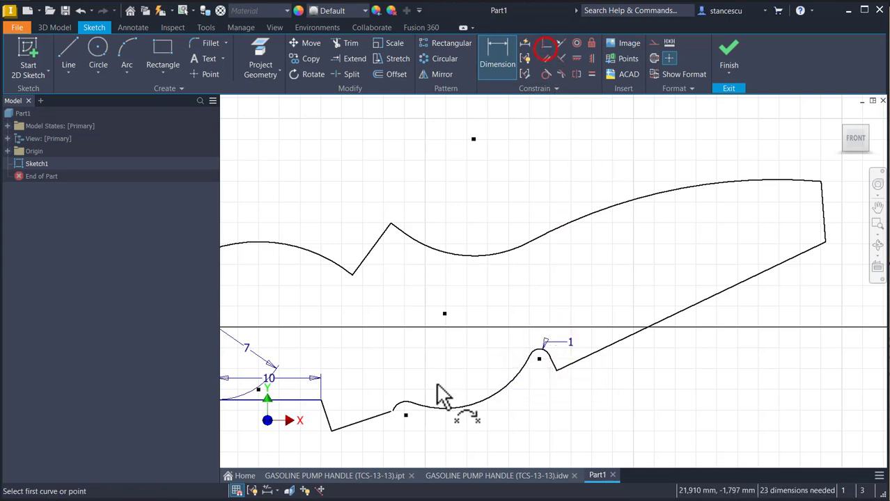
pyautogui.click(394, 410)
pyautogui.click(392, 411)
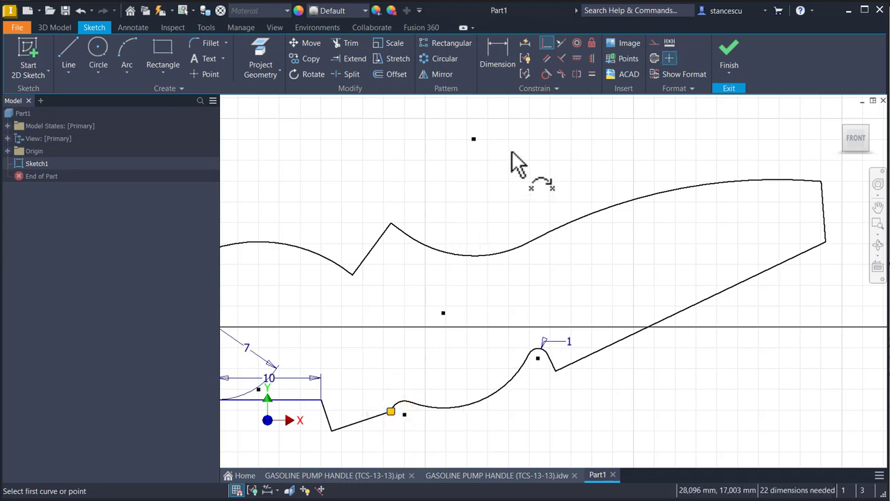
# - Dimension the small convex arc next to the short slanted line with a 3 mm radius
pyautogui.click(494, 54)
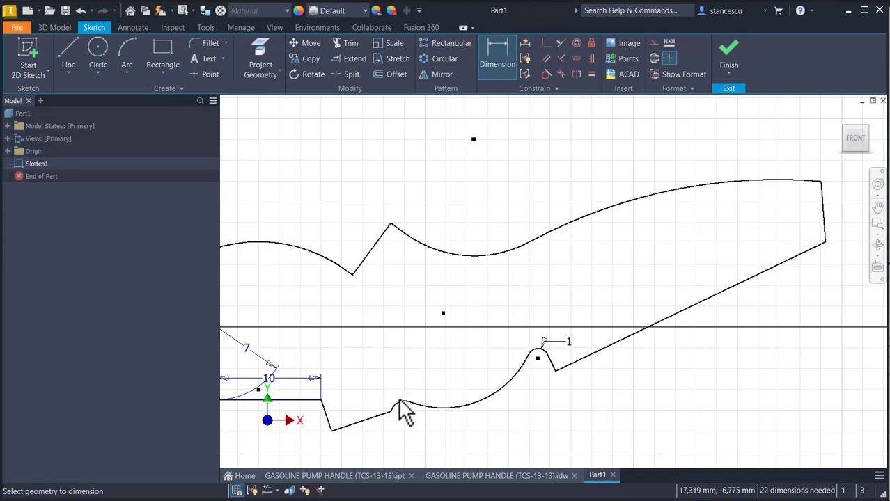
pyautogui.click(401, 416)
pyautogui.click(391, 407)
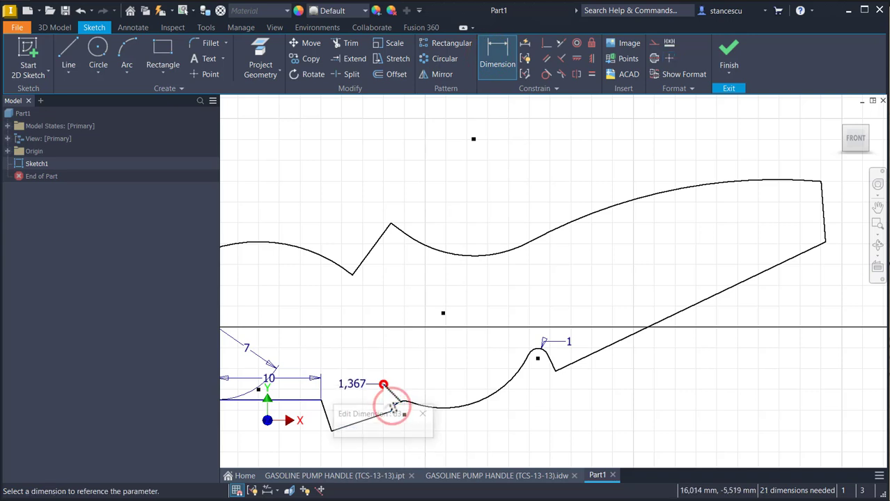
pyautogui.write('3')
pyautogui.press('Return')
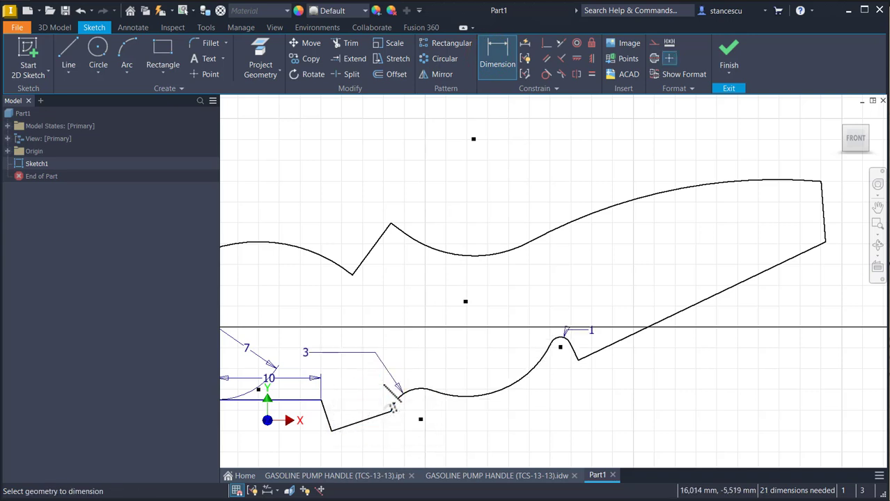
# - Sketch a vertical line just outside the rounded left end of the profile and convert it to construction geometry
pyautogui.moveTo(510, 446)
pyautogui.mouseDown(button='middle')
pyautogui.moveTo(616, 388)
pyautogui.moveTo(622, 374)
pyautogui.mouseUp(button='middle')
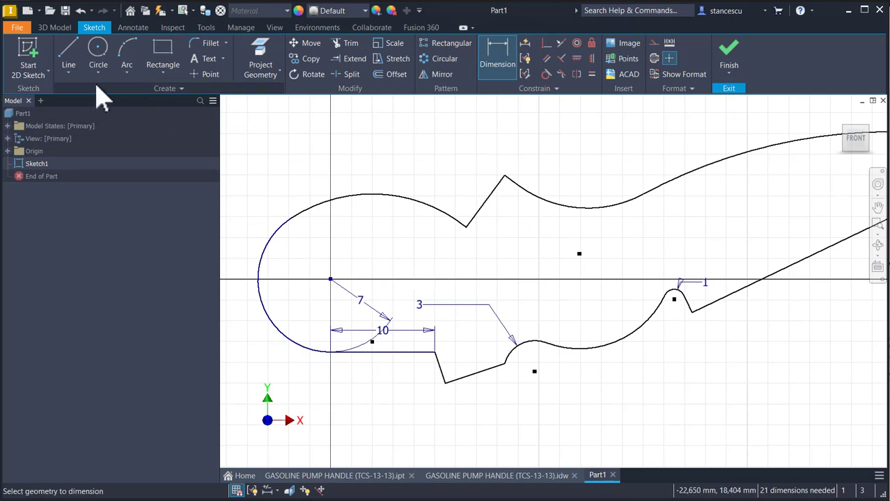
pyautogui.click(67, 63)
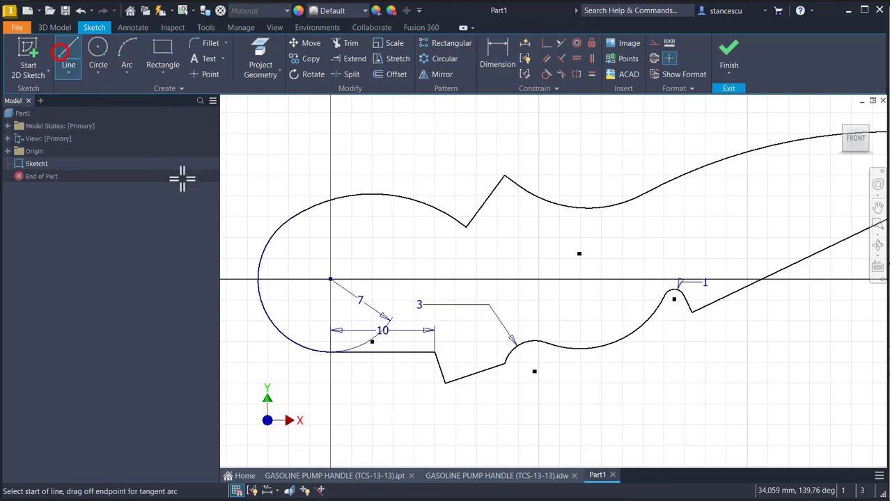
pyautogui.click(247, 226)
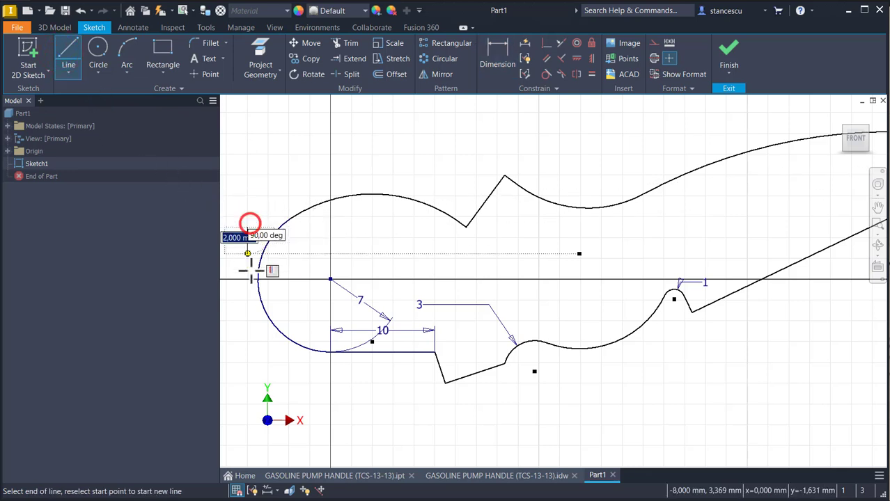
pyautogui.click(247, 352)
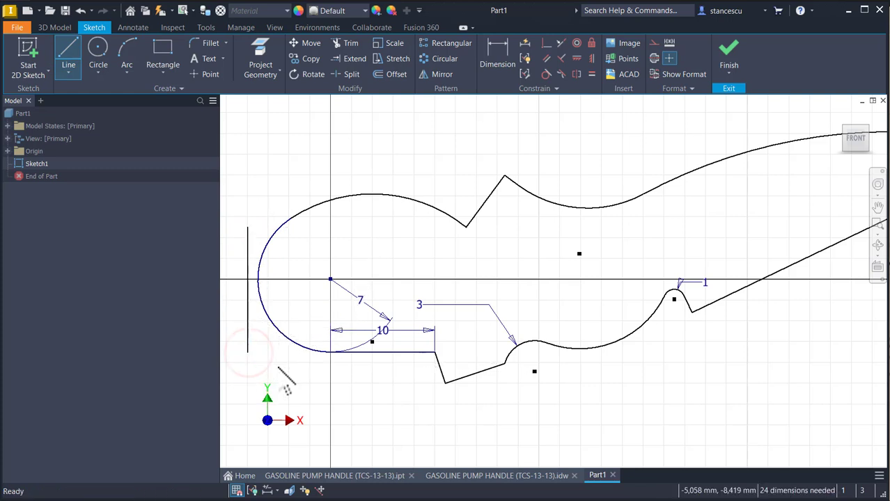
pyautogui.press('Escape')
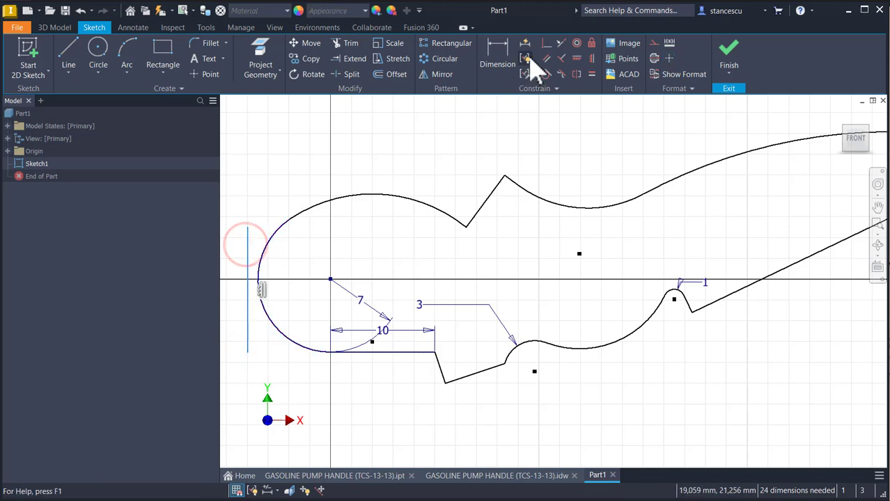
pyautogui.click(655, 43)
pyautogui.click(437, 149)
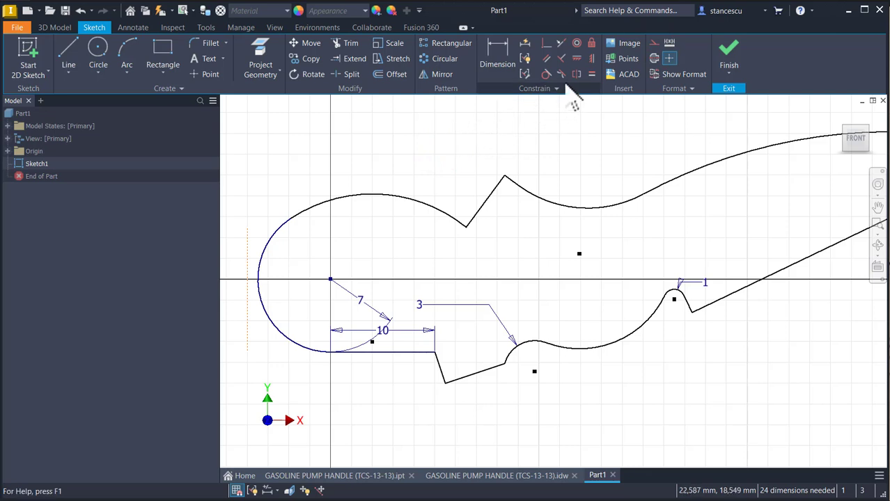
# - Make the vertical construction line tangent to the profile's left arc
pyautogui.click(545, 75)
pyautogui.click(247, 240)
pyautogui.click(257, 266)
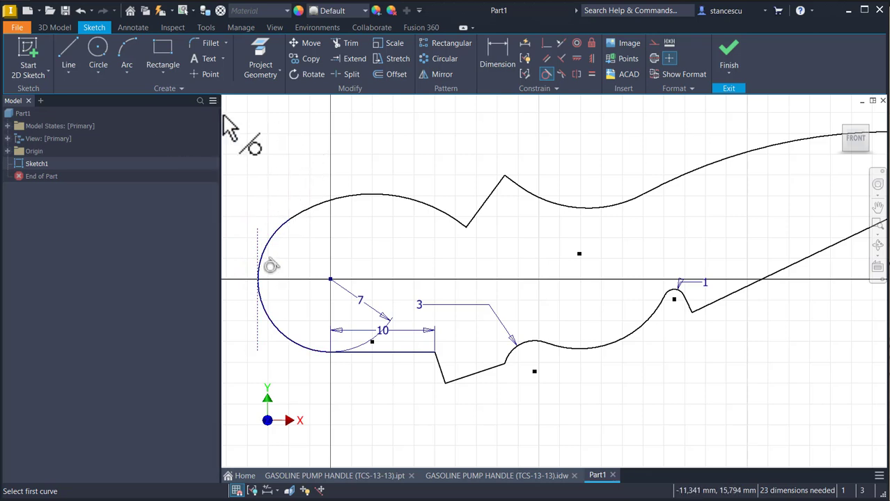
# - Sketch a horizontal line just above the upper convex arc near the origin and make it tangent to that arc
pyautogui.click(67, 50)
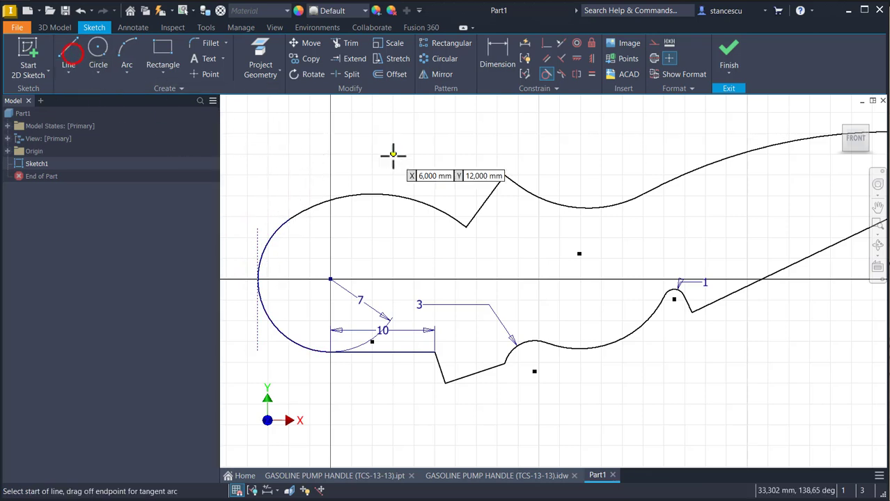
pyautogui.click(320, 185)
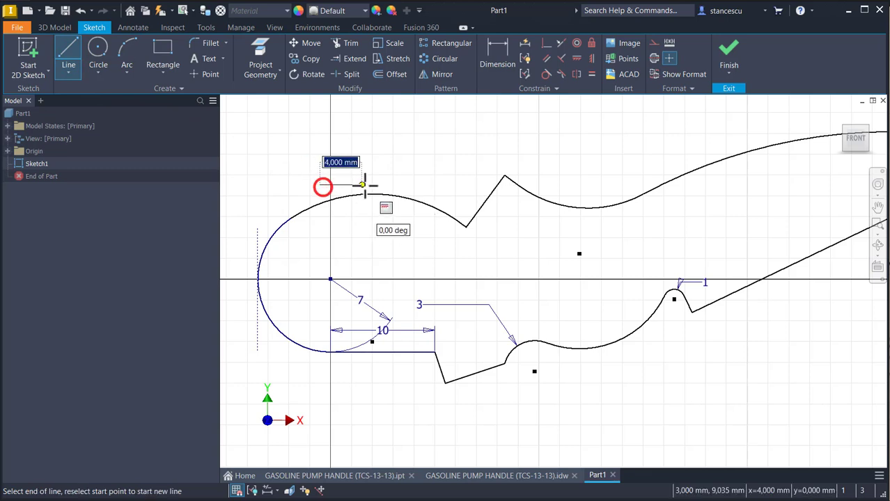
pyautogui.doubleClick(393, 185)
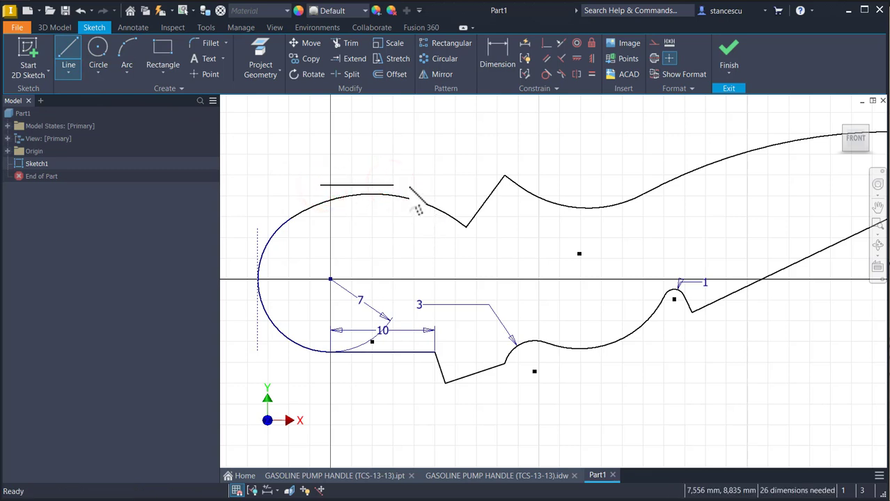
pyautogui.press('Escape')
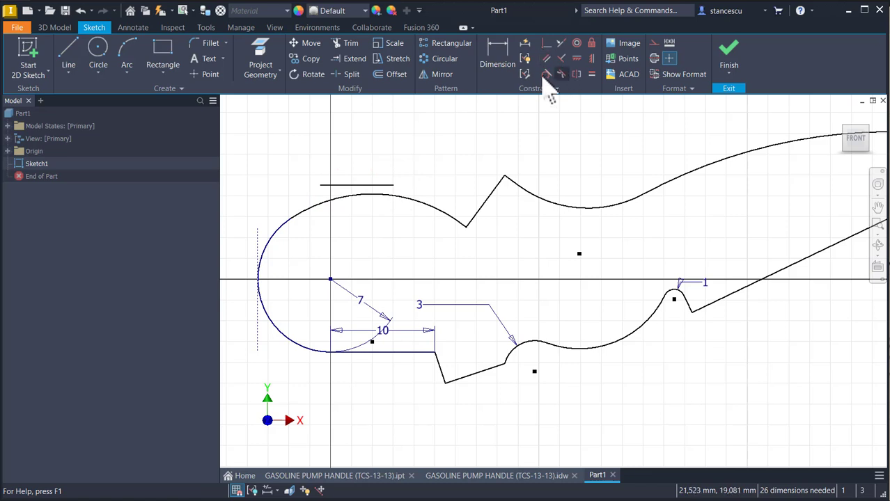
pyautogui.click(546, 74)
pyautogui.click(351, 185)
pyautogui.click(375, 196)
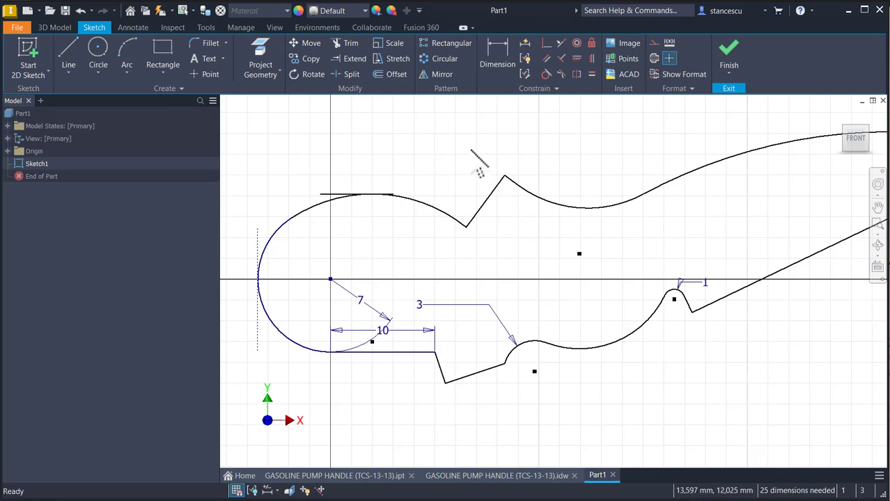
# - Align the construction line's lower end horizontally with the left arc's lower end, and the top line's left end vertically with the origin
pyautogui.click(575, 60)
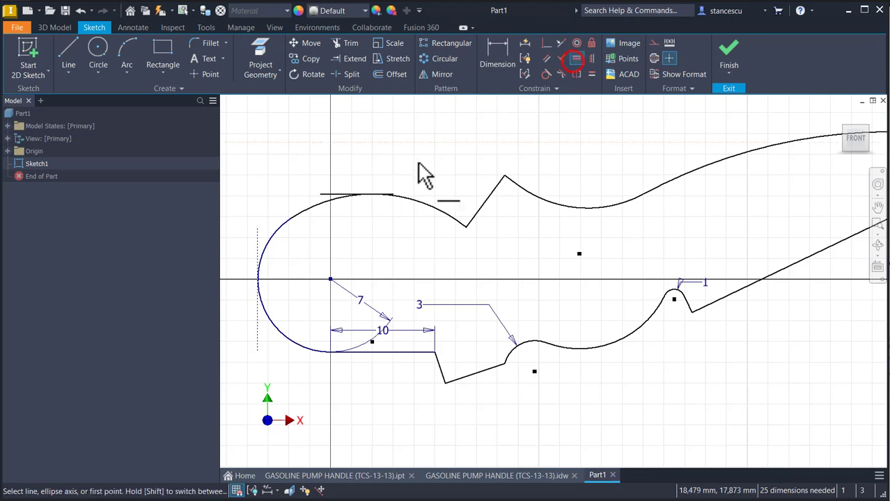
pyautogui.click(258, 353)
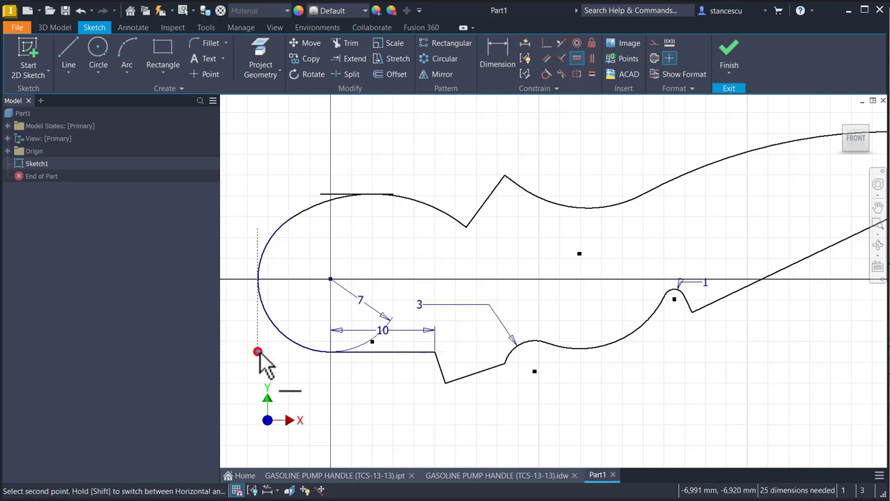
pyautogui.click(331, 352)
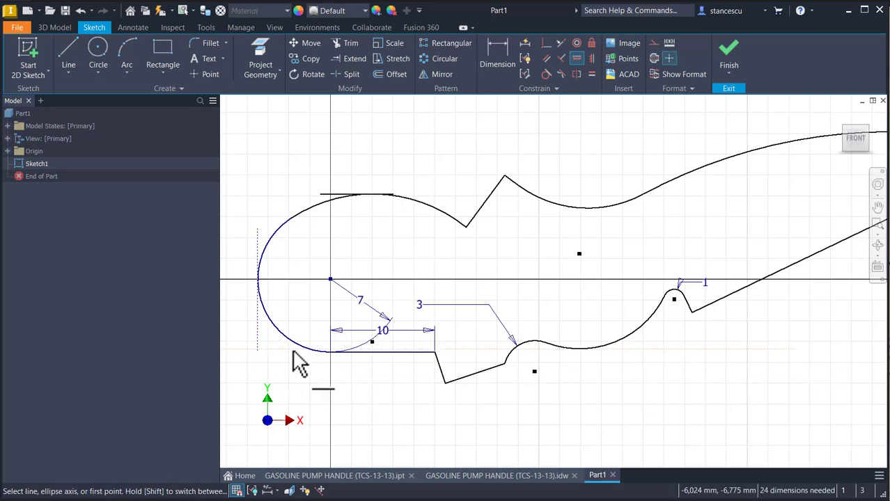
pyautogui.click(591, 59)
pyautogui.click(331, 279)
pyautogui.click(323, 197)
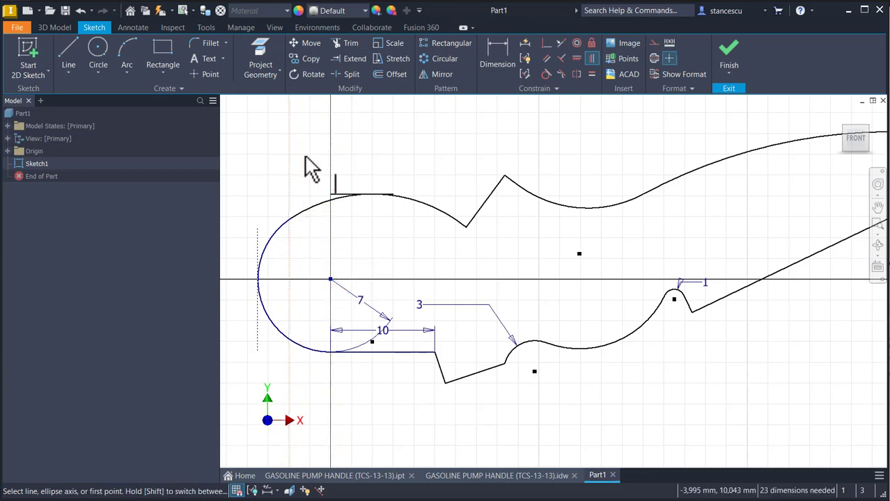
# - Trim the top horizontal line to the right of its tangent point and the vertical construction line above its tangent point
pyautogui.click(349, 43)
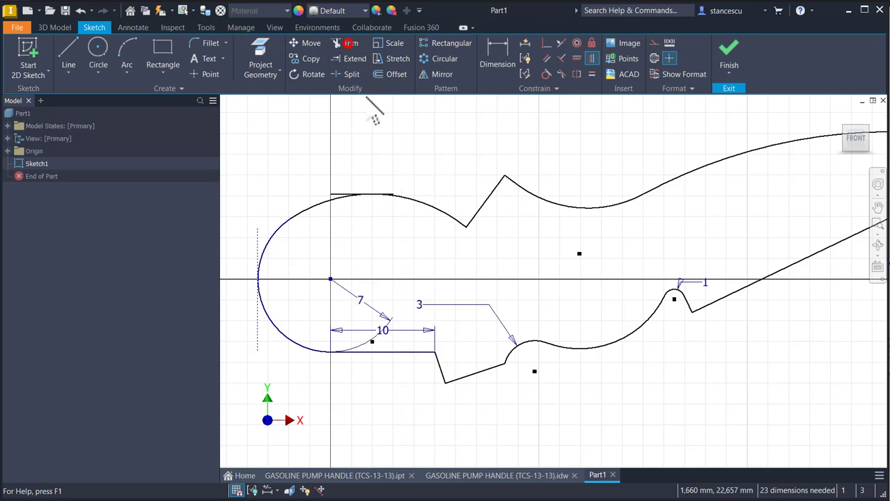
pyautogui.click(390, 190)
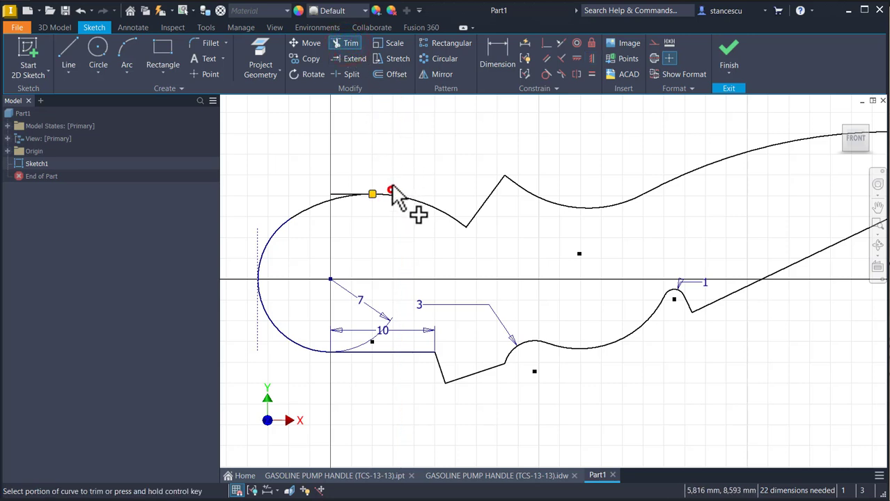
pyautogui.click(259, 245)
pyautogui.click(441, 159)
# - Convert the remaining horizontal tangent line above the upper arc to construction geometry
pyautogui.click(340, 196)
pyautogui.scroll(3, 352, 197)
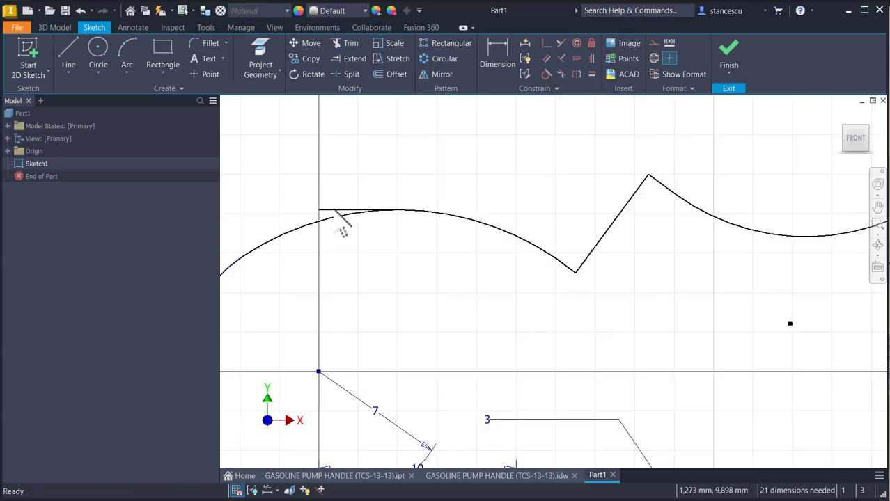
pyautogui.click(339, 188)
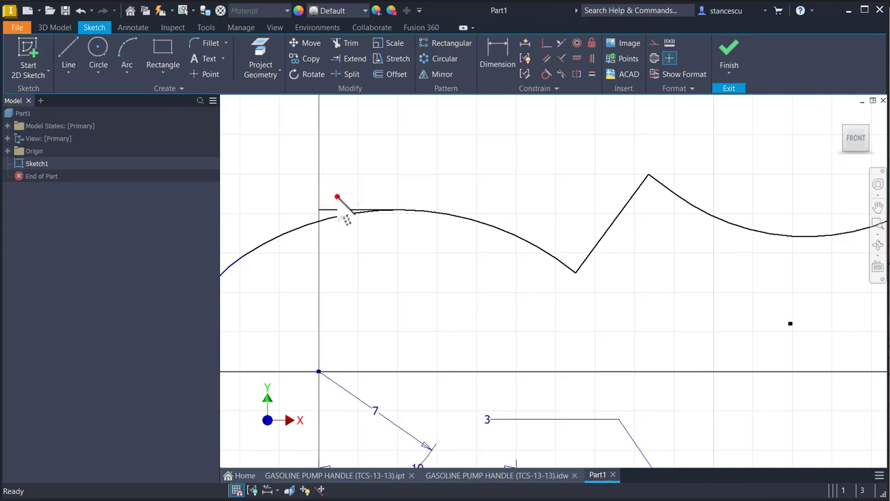
pyautogui.click(338, 199)
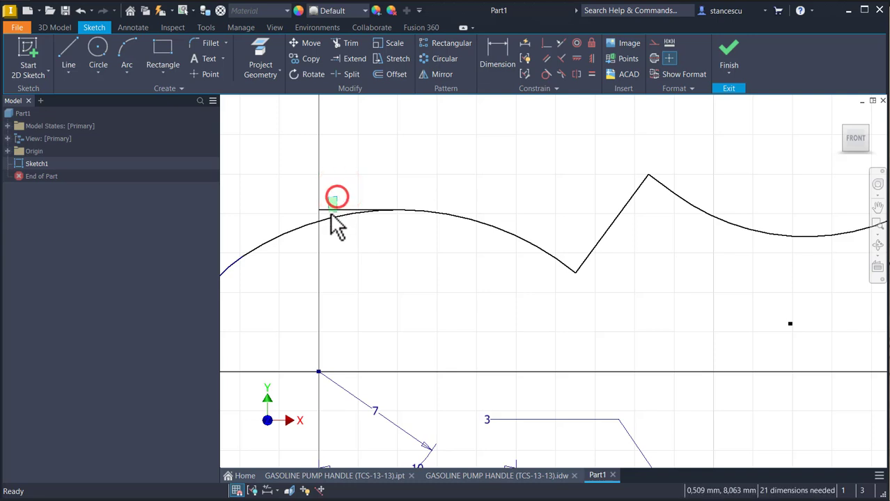
pyautogui.click(653, 43)
pyautogui.press('Home')
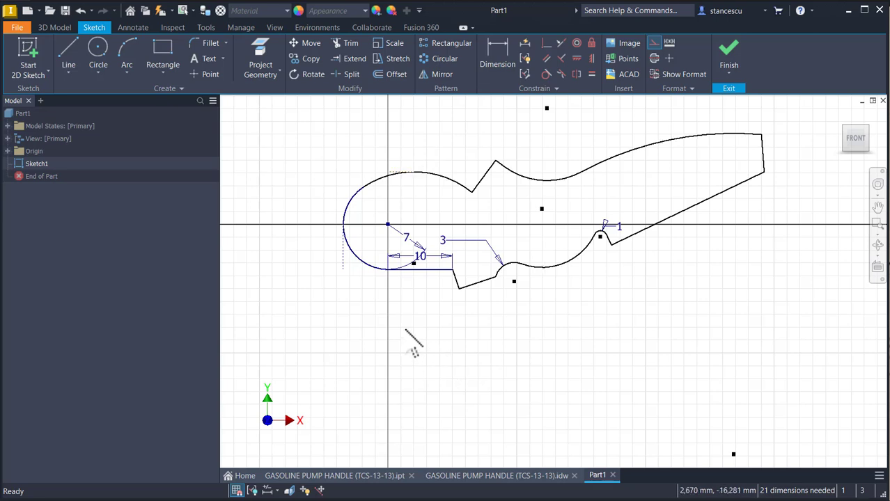
# - Move the 7 mm radius label inside the left arc and set the lower slanted line's bottom end 10.5 mm vertically from the origin
pyautogui.moveTo(415, 248); pyautogui.dragTo(369, 262)
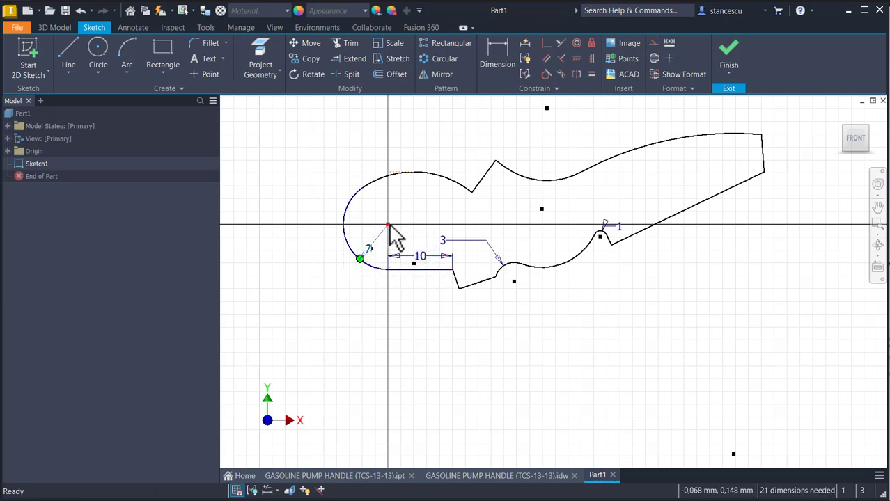
pyautogui.click(497, 58)
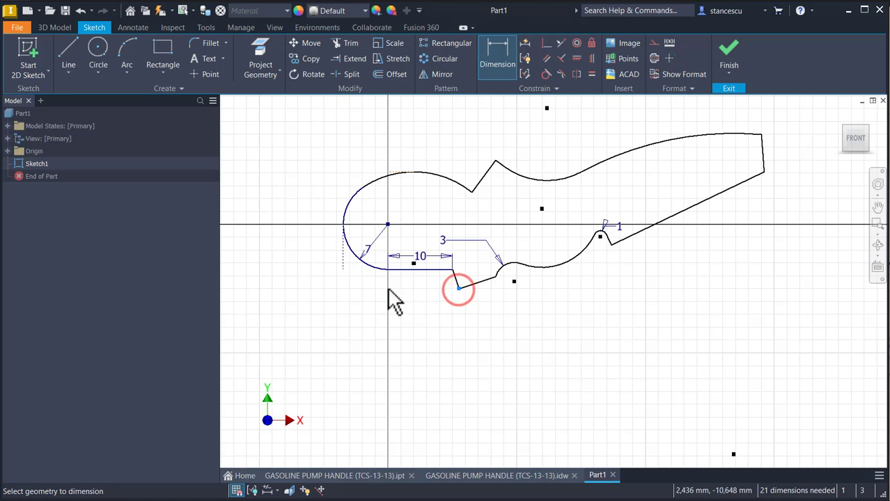
pyautogui.click(388, 227)
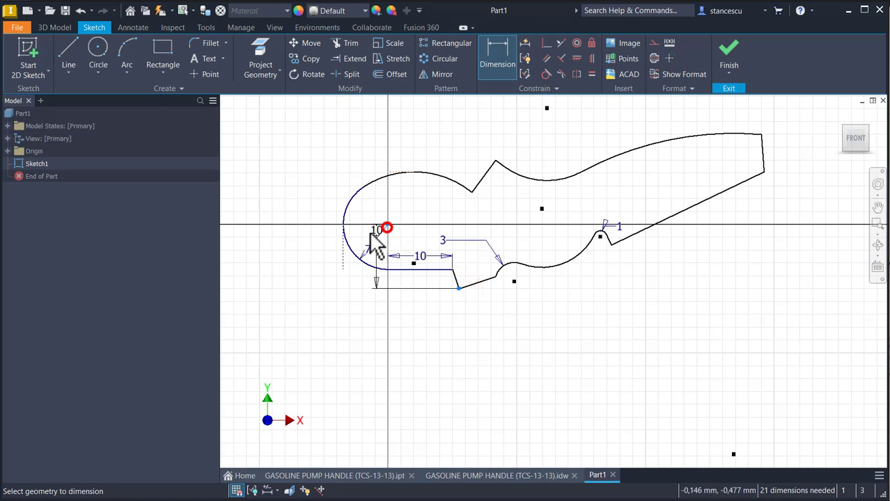
pyautogui.click(304, 254)
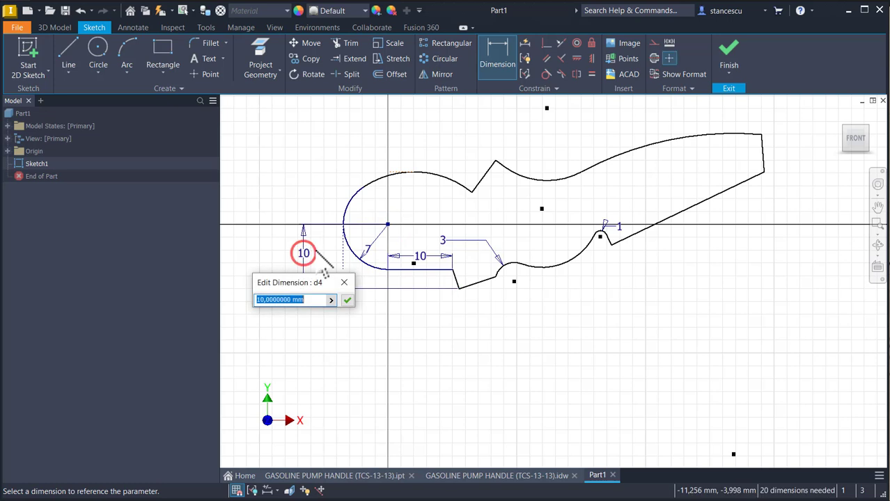
pyautogui.write('10')
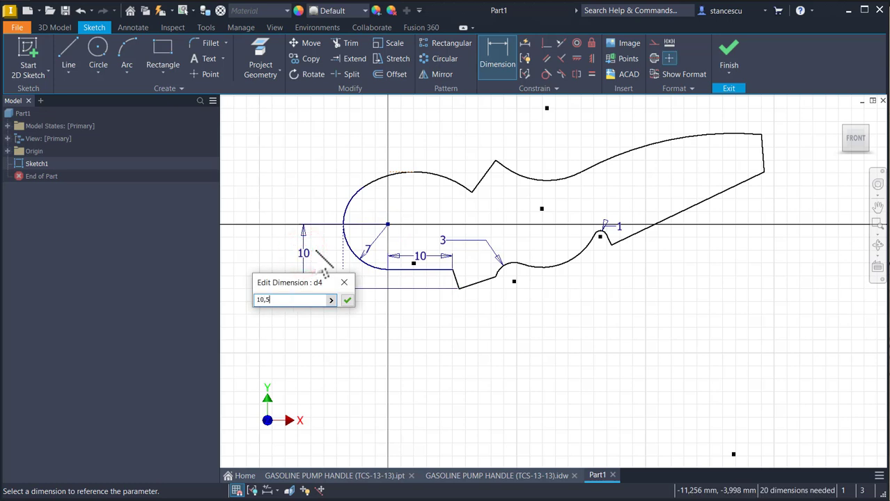
pyautogui.write(',5')
pyautogui.press('Return')
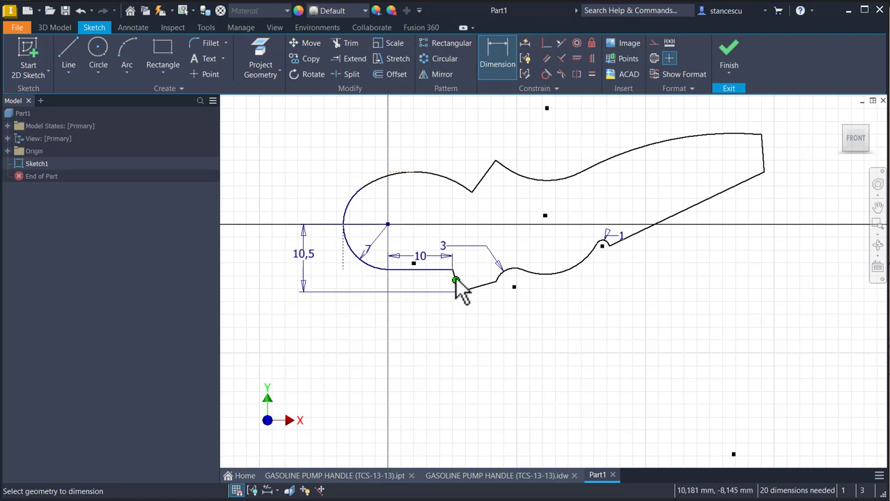
# - Dimension the short steep line's horizontal width as 0.5 mm and the adjoining shallow bottom line's horizontal width as 5 mm
pyautogui.click(457, 286)
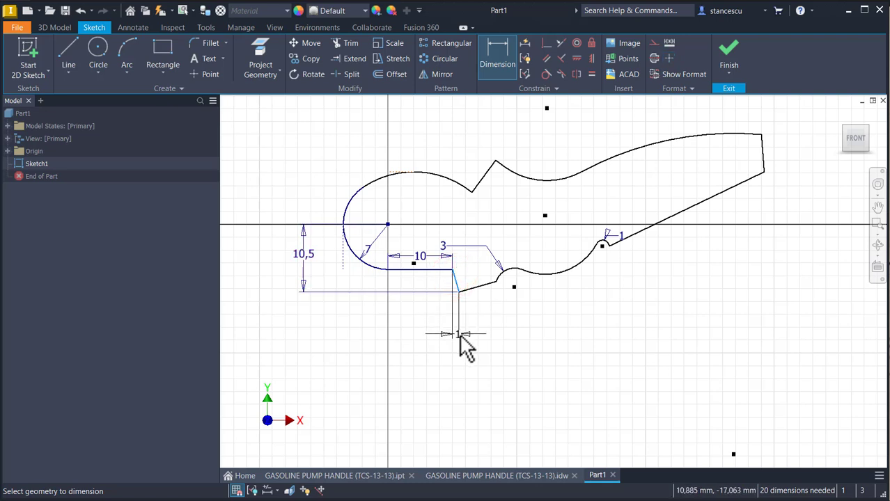
pyautogui.click(459, 336)
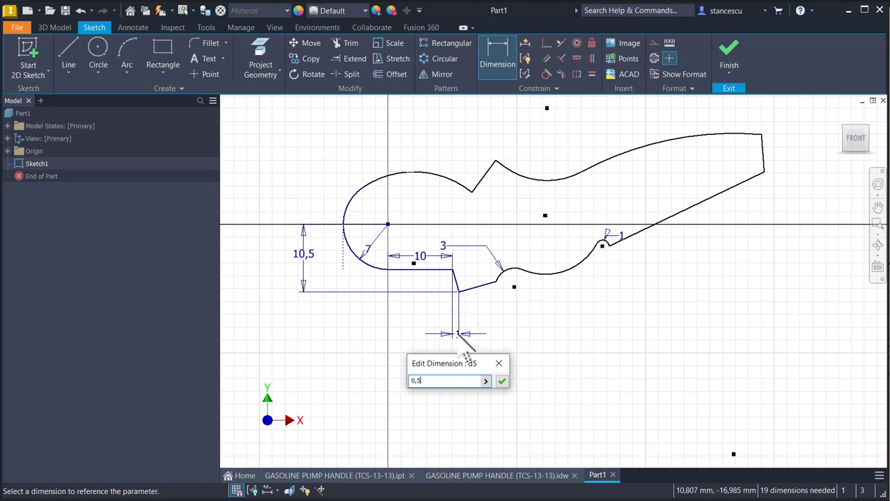
pyautogui.write('0,5')
pyautogui.press('Return')
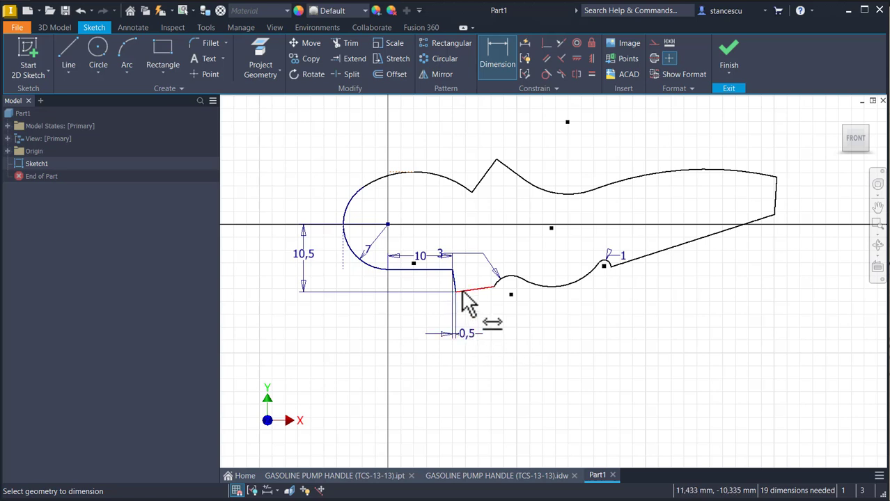
pyautogui.click(486, 289)
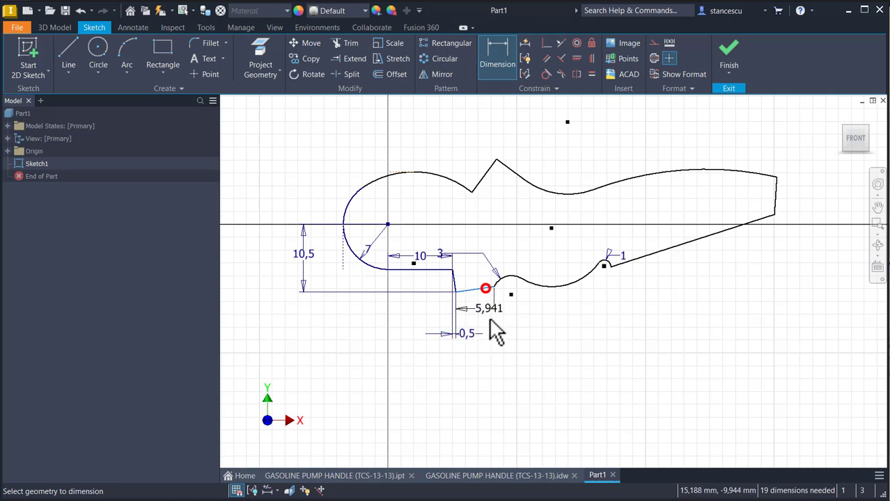
pyautogui.click(475, 365)
pyautogui.write('5')
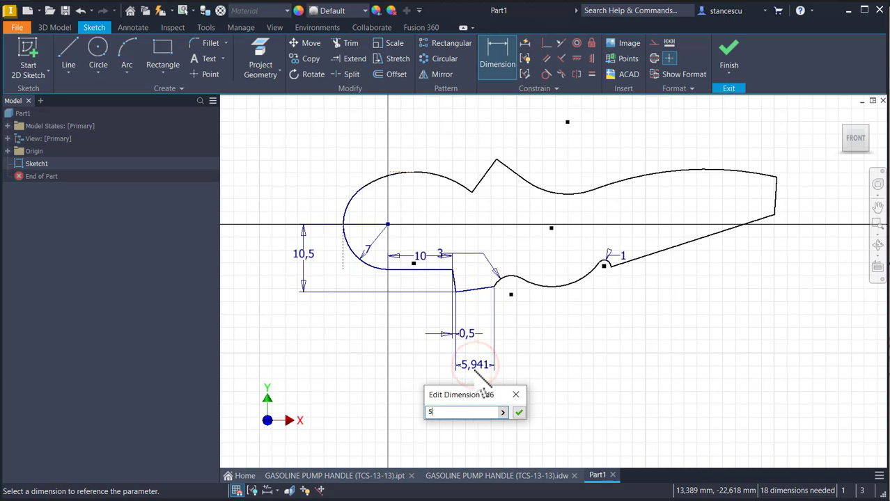
pyautogui.press('Return')
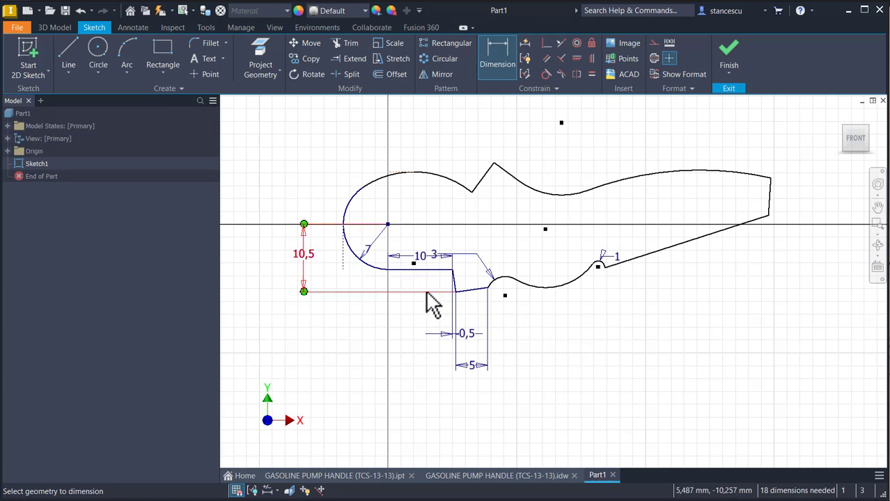
pyautogui.click(488, 288)
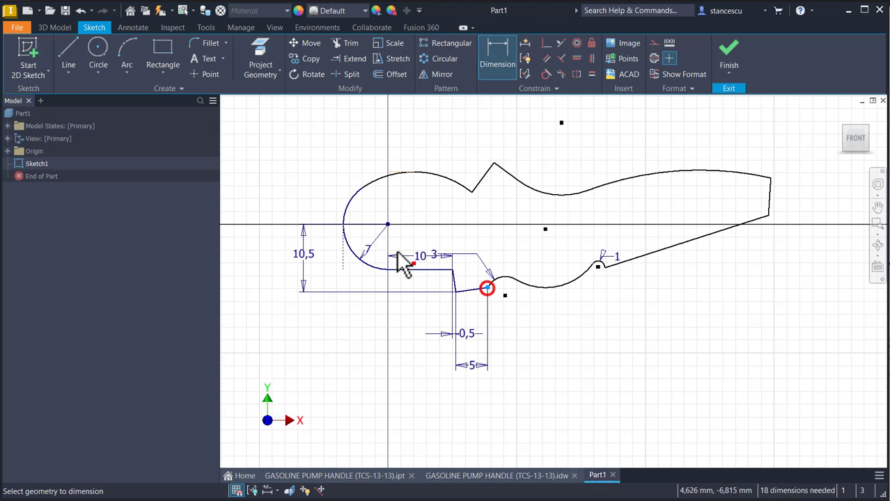
pyautogui.click(389, 224)
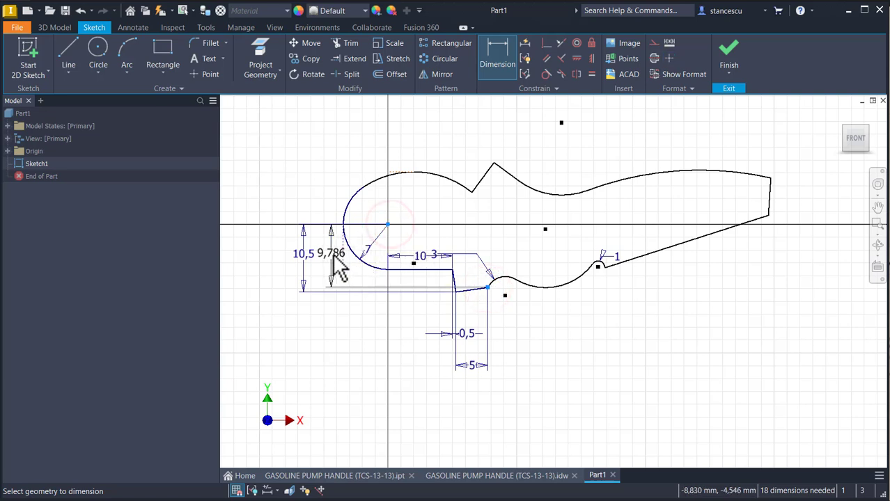
pyautogui.click(339, 268)
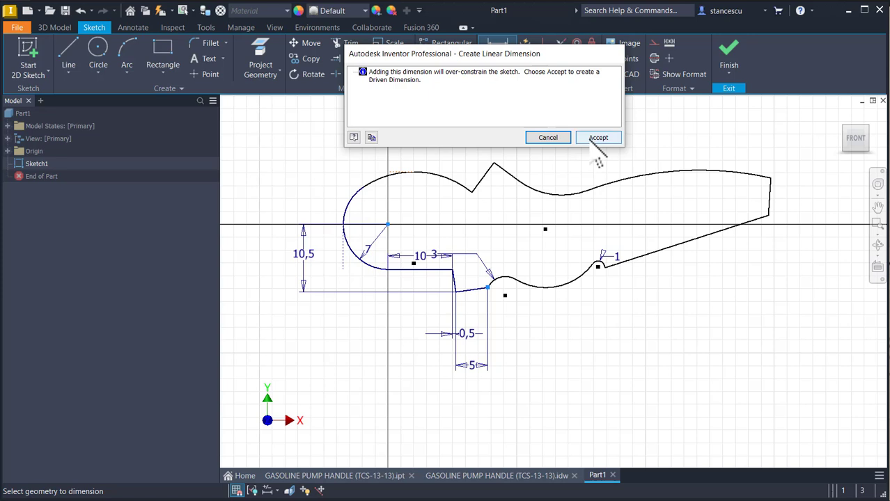
pyautogui.click(559, 137)
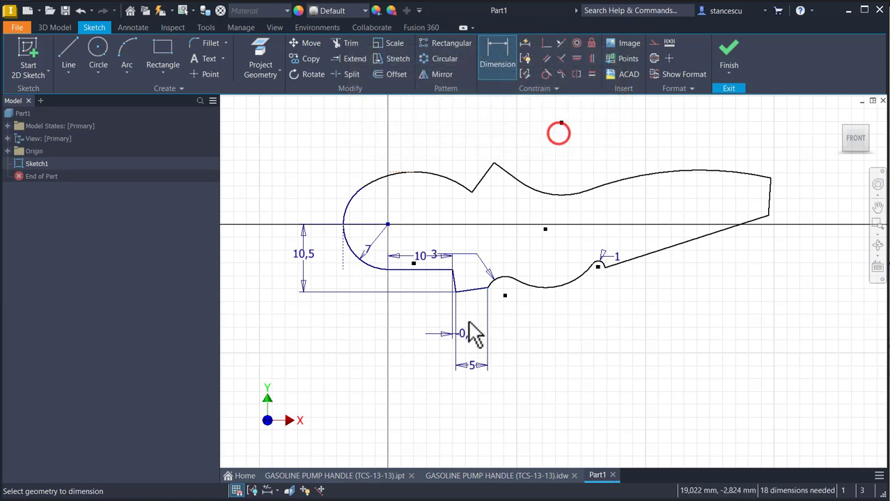
# - Delete the perpendicular constraint between the short steep line and the adjoining shallow bottom line
pyautogui.scroll(3, 460, 334)
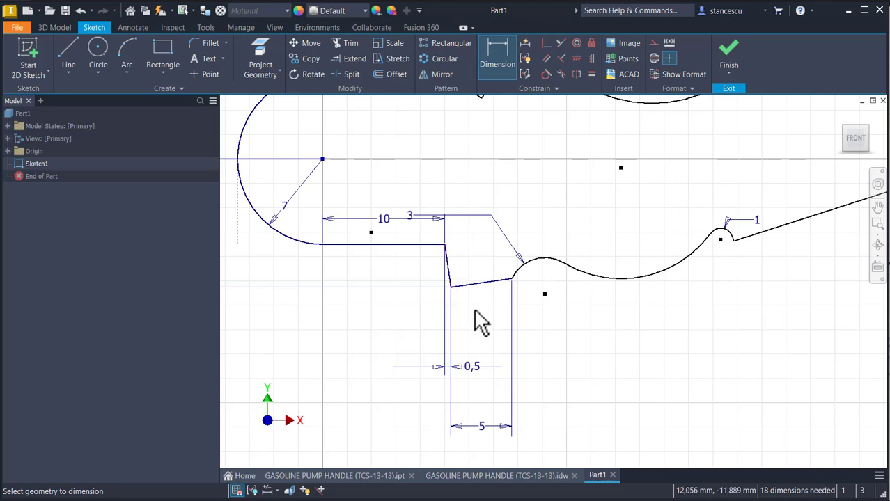
pyautogui.press('Escape')
pyautogui.click(476, 283)
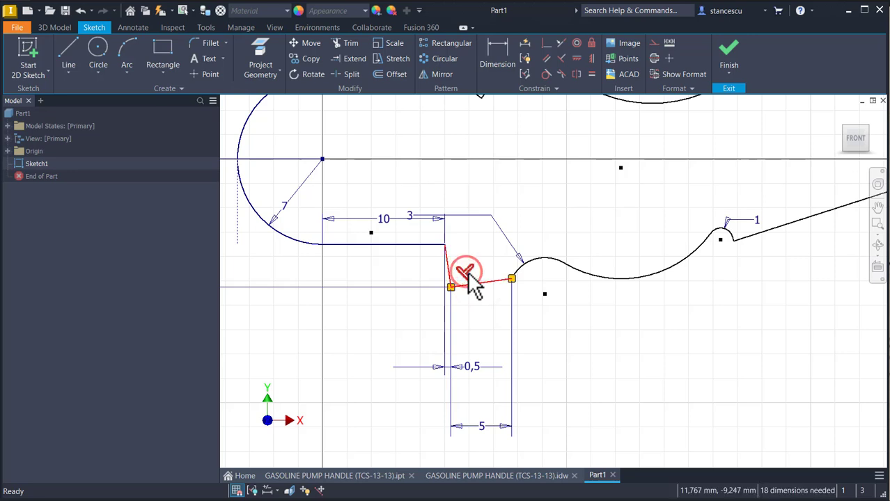
pyautogui.click(561, 317)
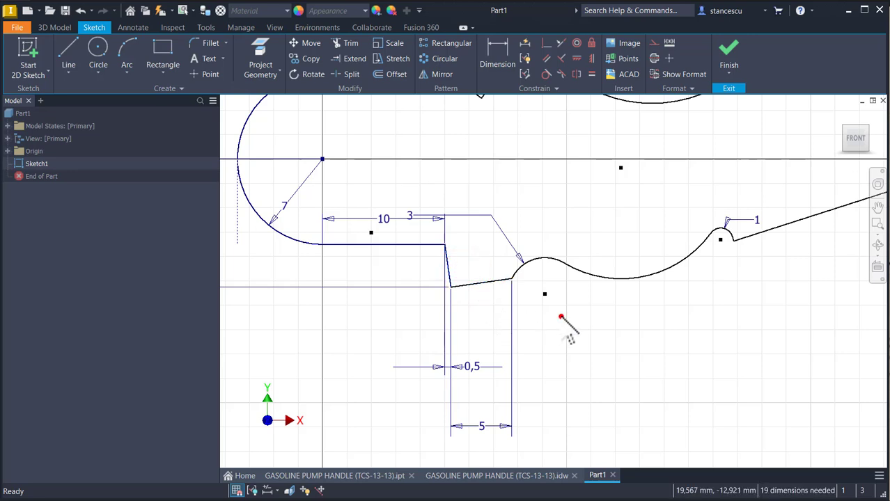
# - Dimension the vertical distance from the origin to the shallow bottom line's right end as 10 mm
pyautogui.click(503, 64)
pyautogui.click(509, 281)
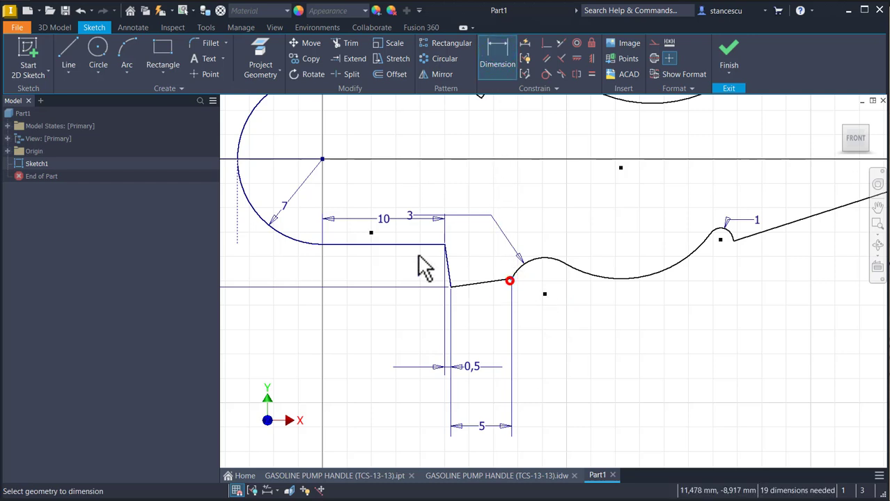
pyautogui.click(322, 160)
pyautogui.moveTo(321, 224)
pyautogui.mouseDown(button='middle')
pyautogui.moveTo(393, 241)
pyautogui.moveTo(513, 248)
pyautogui.mouseUp(button='middle')
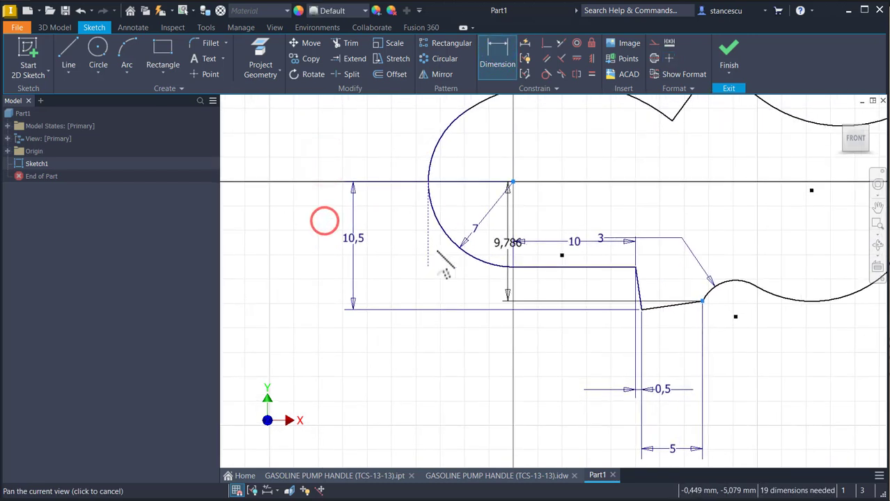
pyautogui.click(397, 243)
pyautogui.write('1')
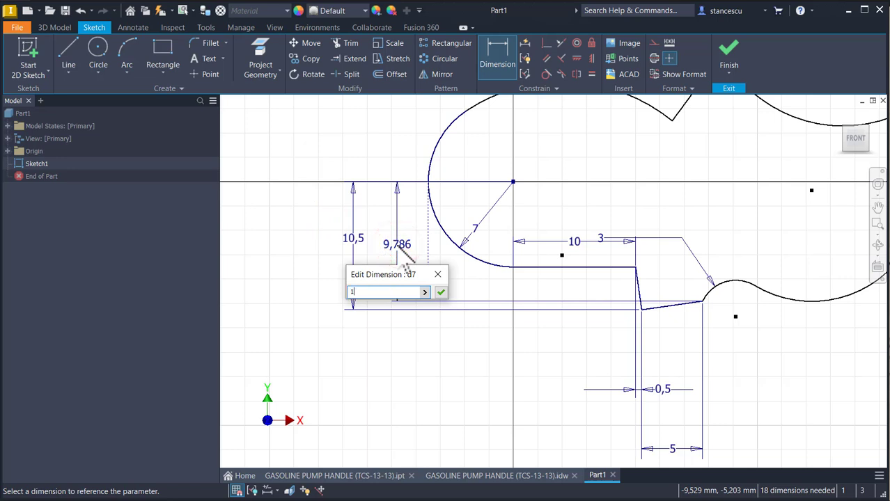
pyautogui.press('Return')
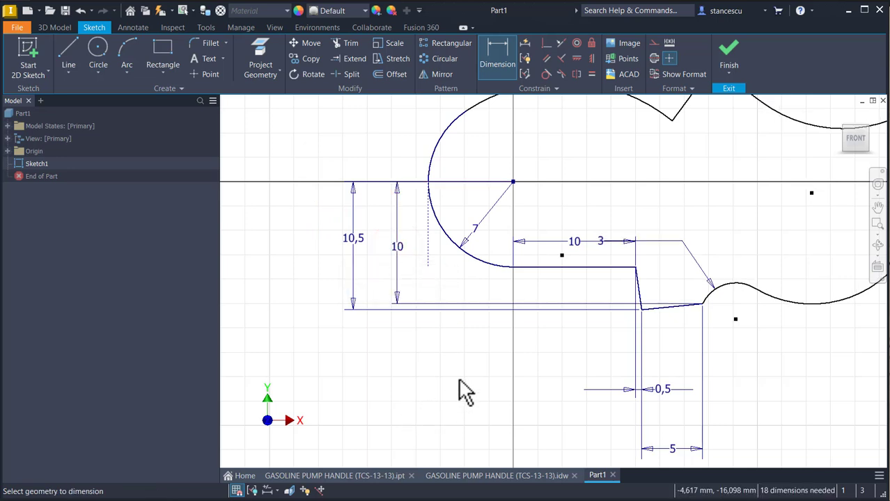
# - Dimension the vertical distance from the origin to the long diagonal line's lower end as 1 mm
pyautogui.scroll(-4, 458, 377)
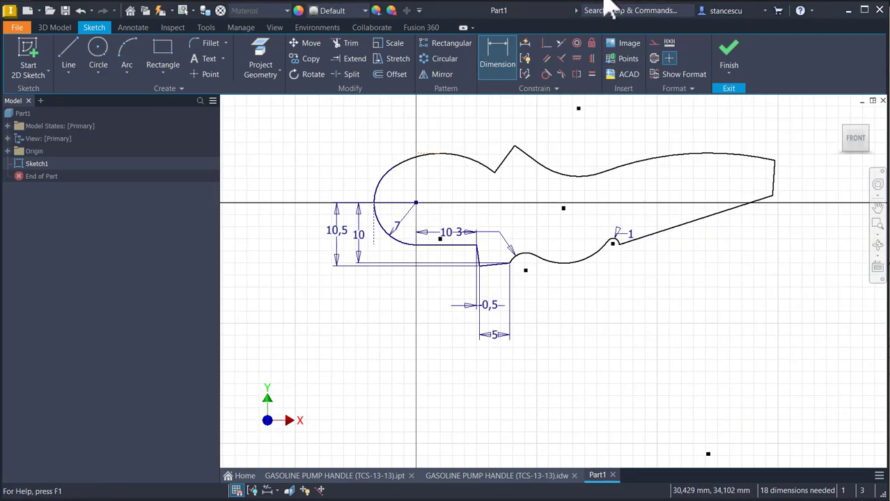
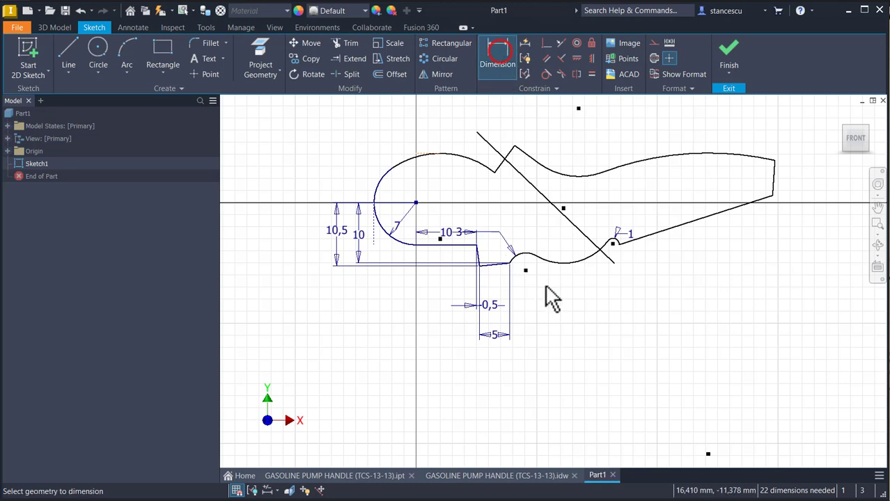
pyautogui.click(612, 263)
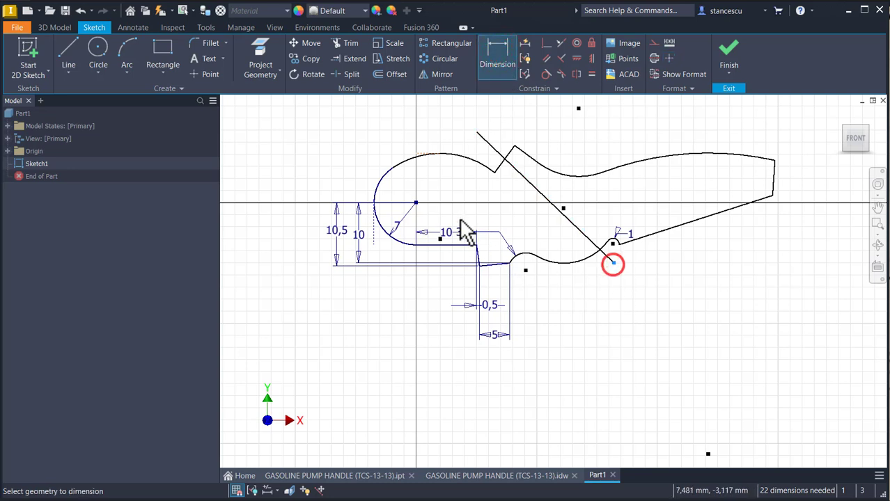
pyautogui.click(416, 202)
pyautogui.click(695, 241)
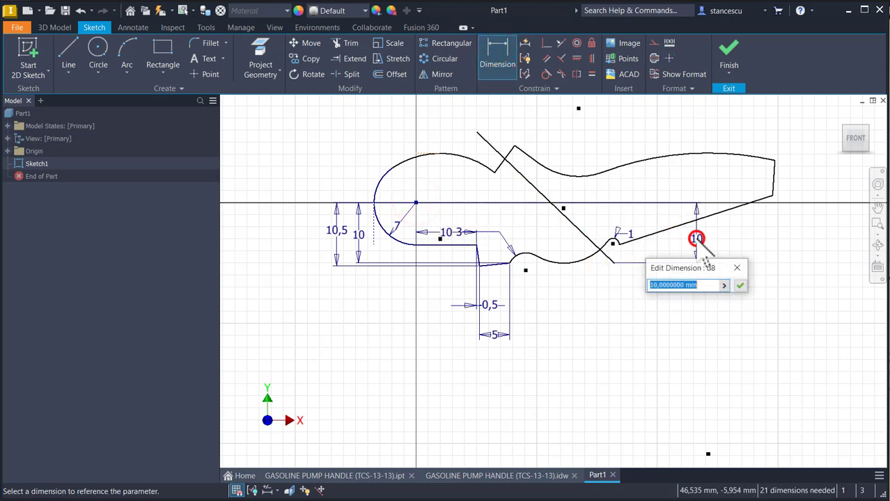
pyautogui.write('1')
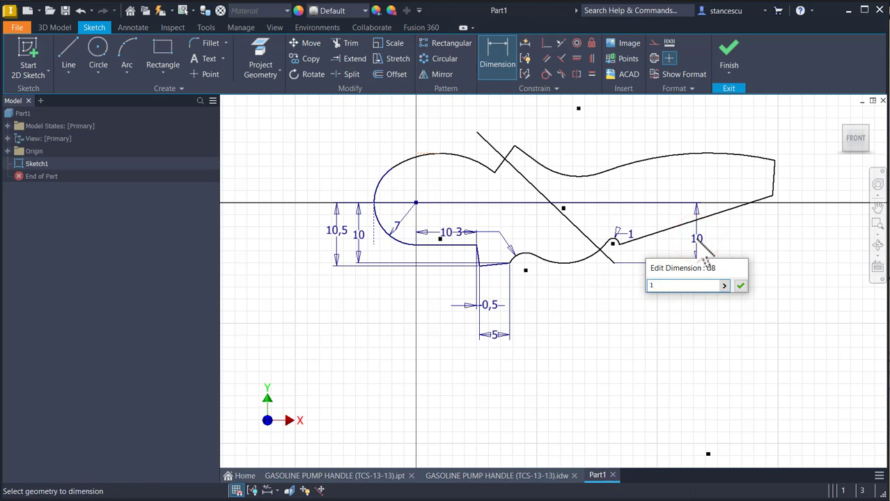
pyautogui.press('Return')
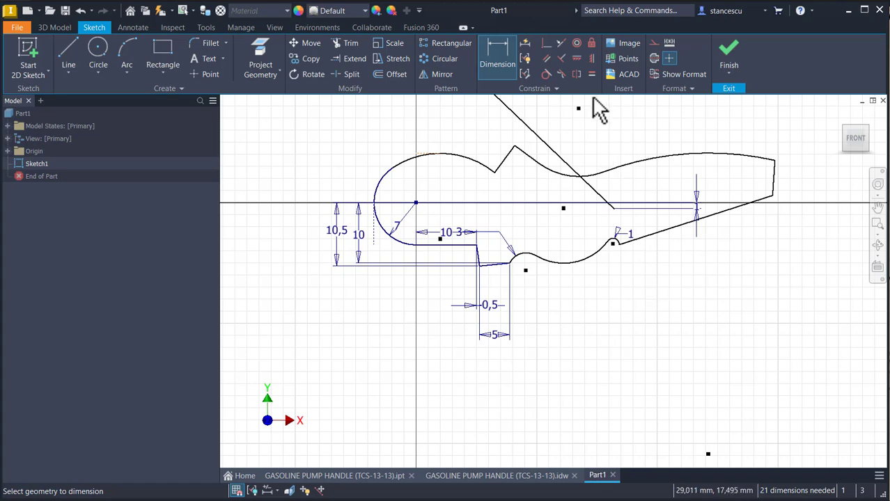
# - Dimension the long diagonal line's aligned length as 19 mm
pyautogui.moveTo(616, 133); pyautogui.dragTo(631, 207, button='middle')
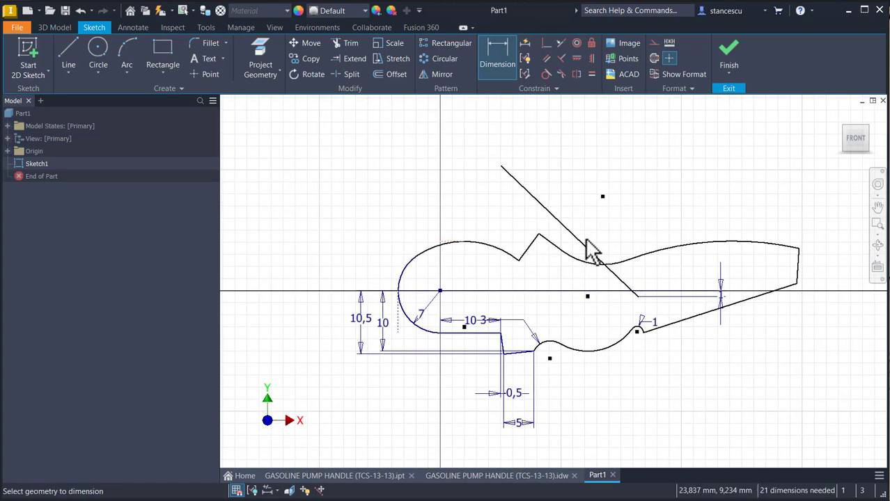
pyautogui.click(584, 242)
pyautogui.click(609, 222)
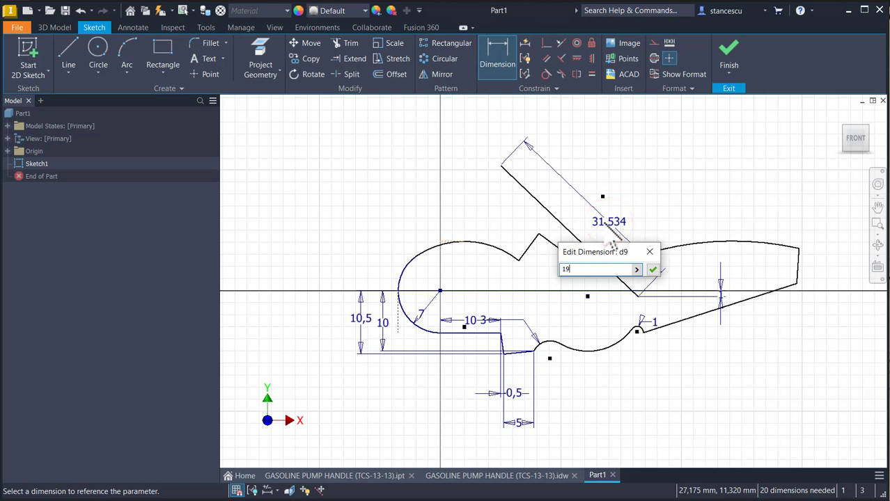
pyautogui.press('Return')
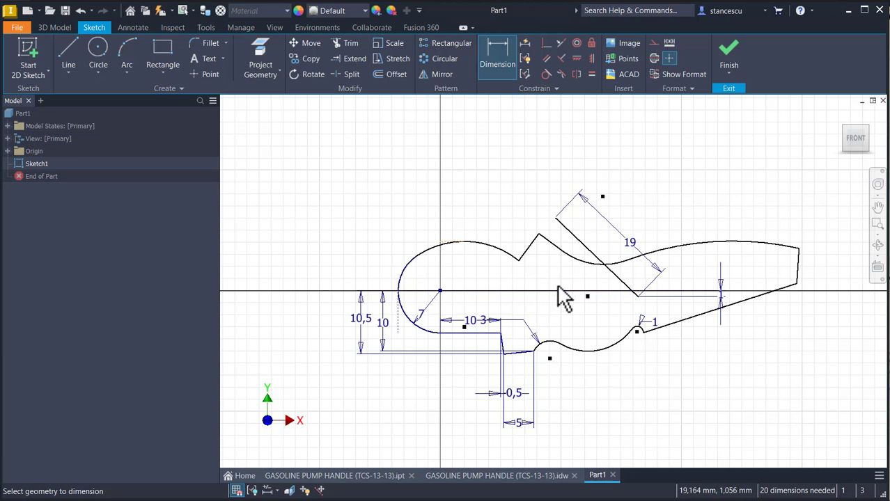
# - Project the origin's X axis into the sketch as reference geometry
pyautogui.click(264, 63)
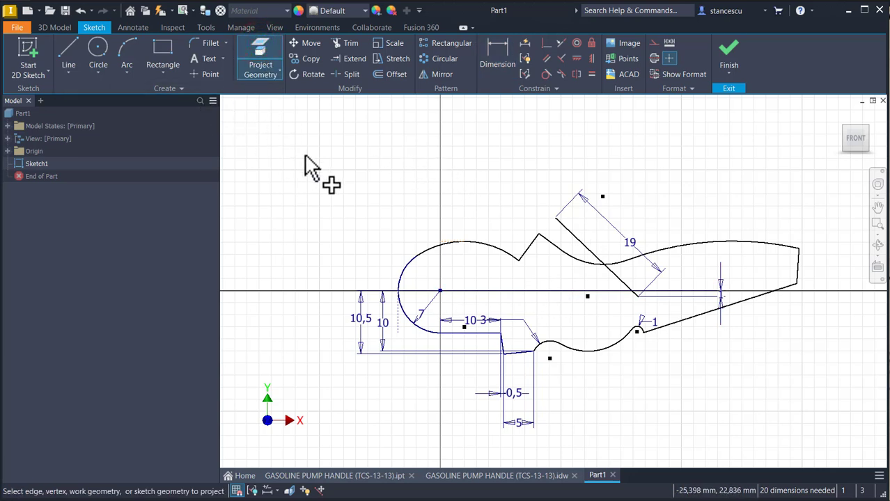
pyautogui.click(9, 151)
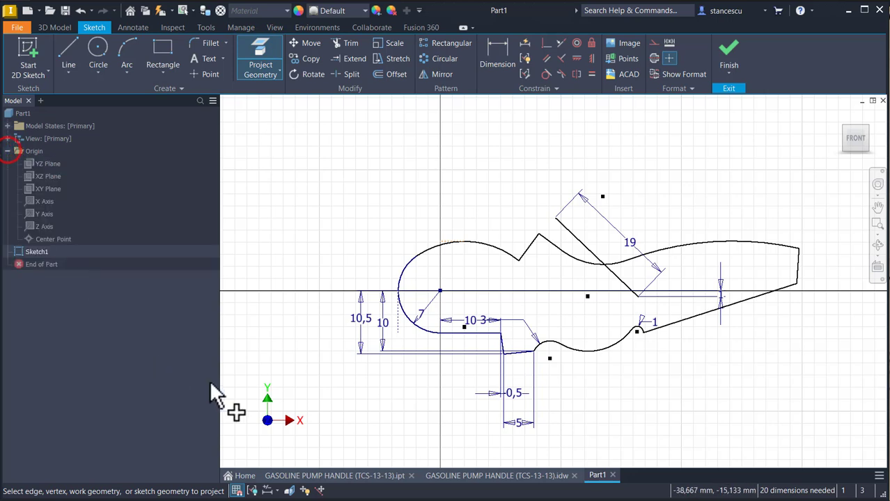
pyautogui.click(27, 201)
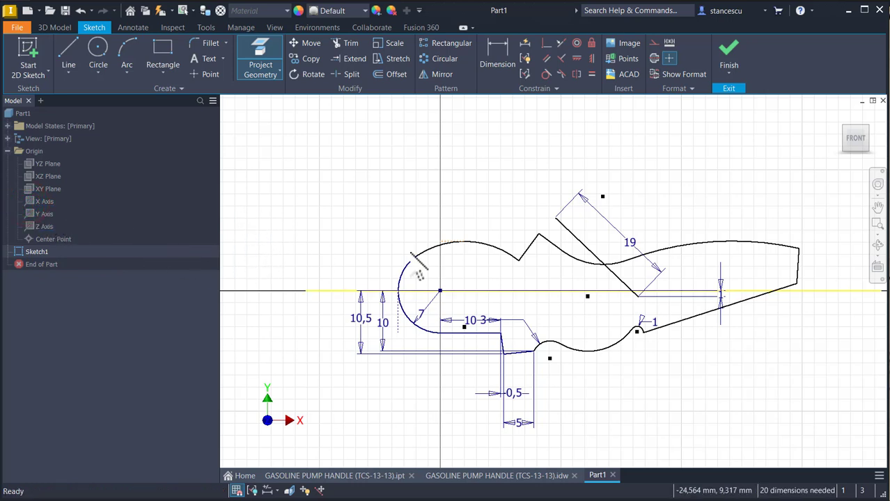
# - Convert the projected X axis line in the sketch to construction geometry
pyautogui.press('Escape')
pyautogui.click(798, 292)
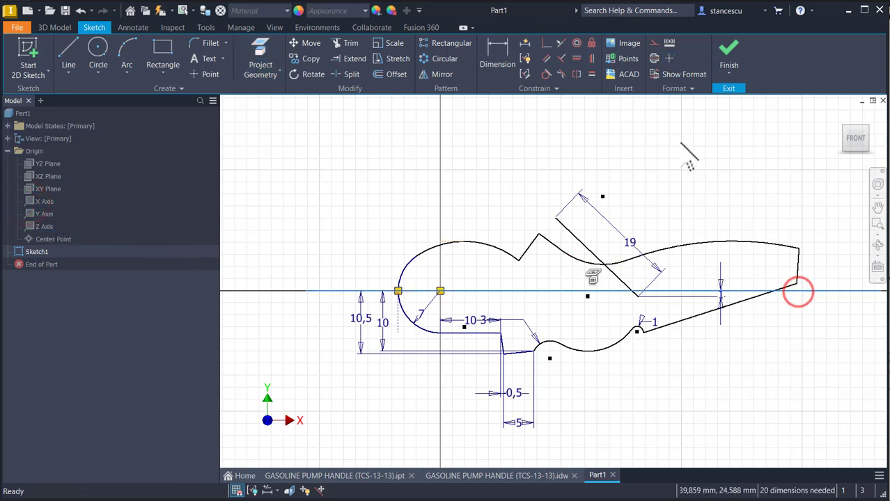
pyautogui.click(652, 44)
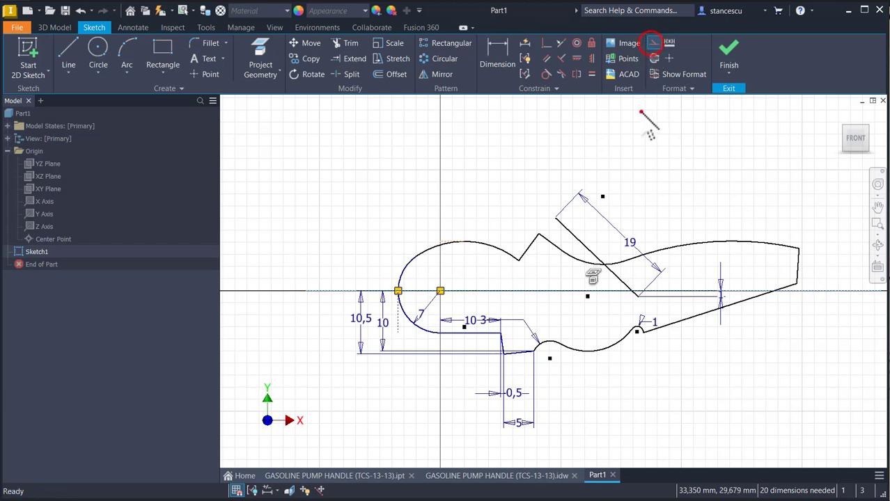
# - Dimension the angle between the long diagonal line and the projected X axis as 29°
pyautogui.click(497, 54)
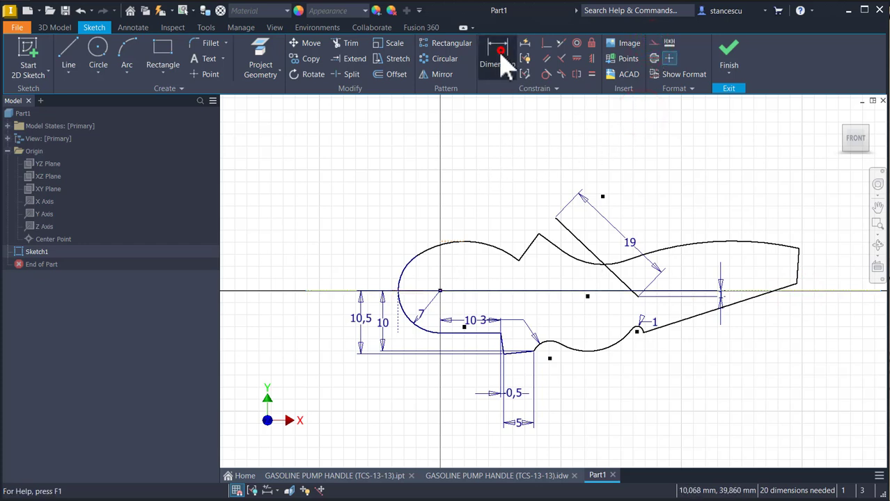
pyautogui.click(577, 239)
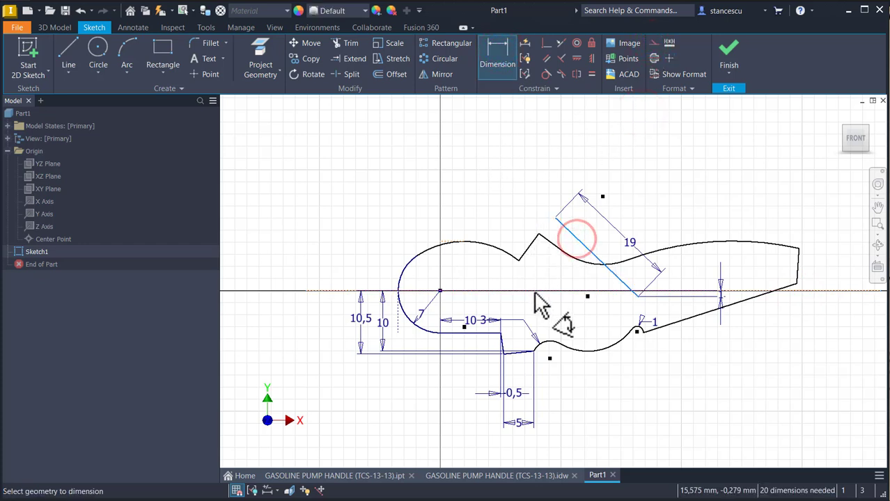
pyautogui.click(532, 292)
pyautogui.click(478, 220)
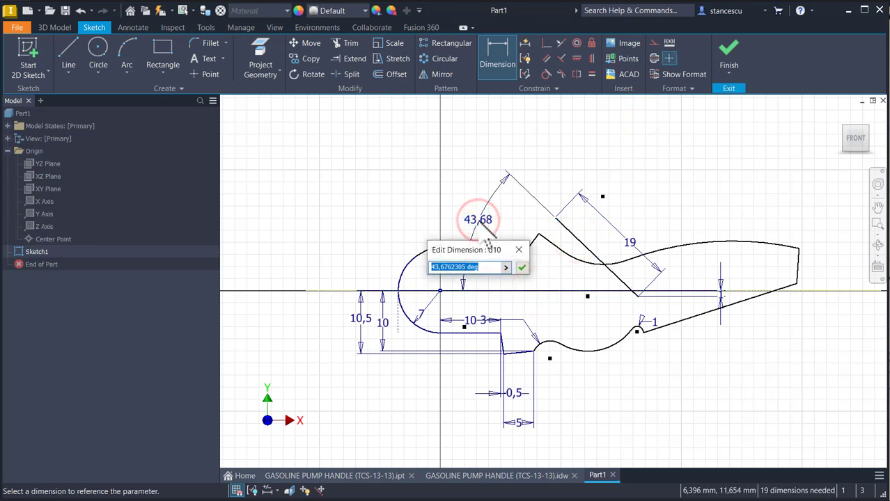
pyautogui.press('Return')
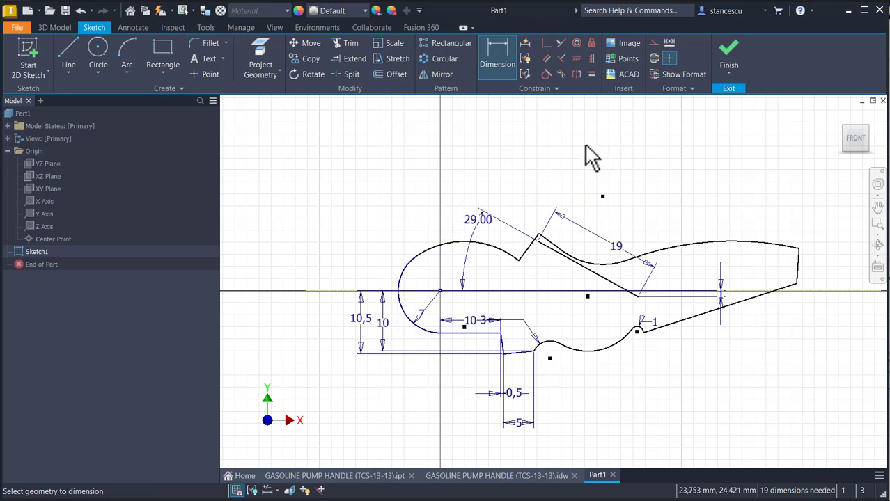
# - Apply a coincident constraint between the long diagonal line's upper end and the short slanted line beside the upper-left arc
pyautogui.moveTo(567, 153); pyautogui.dragTo(529, 67, button='middle')
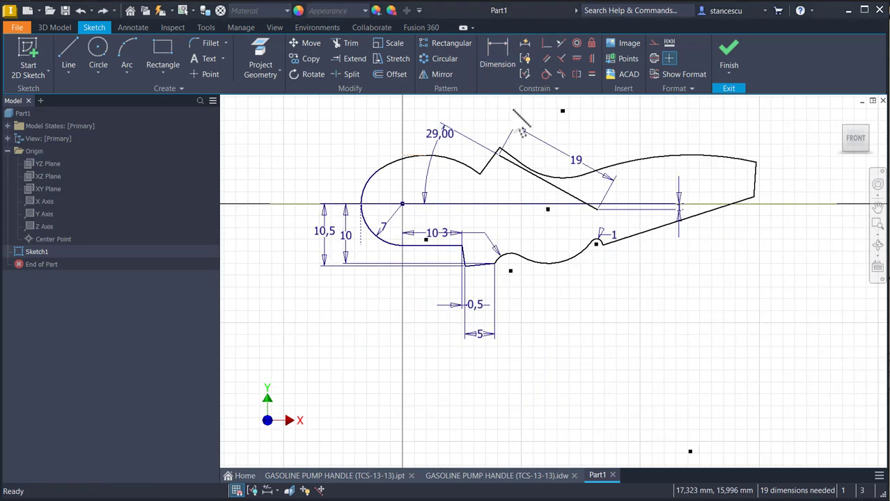
pyautogui.click(545, 43)
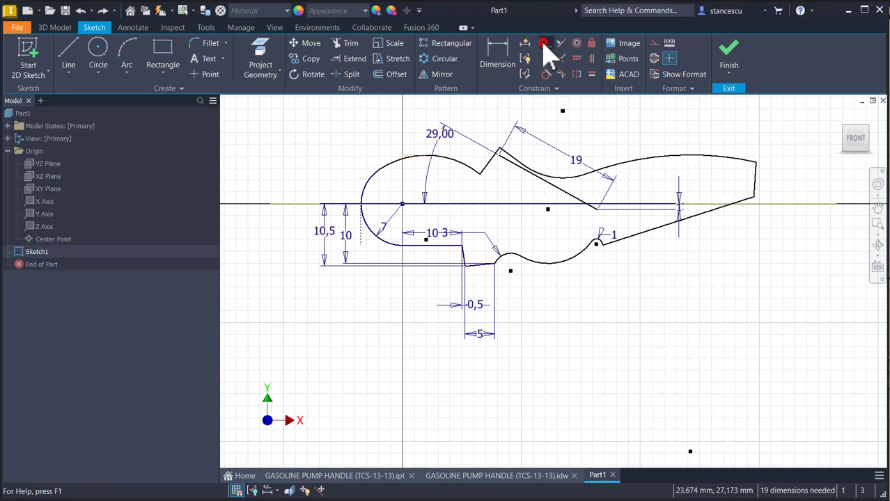
pyautogui.click(498, 156)
pyautogui.click(486, 165)
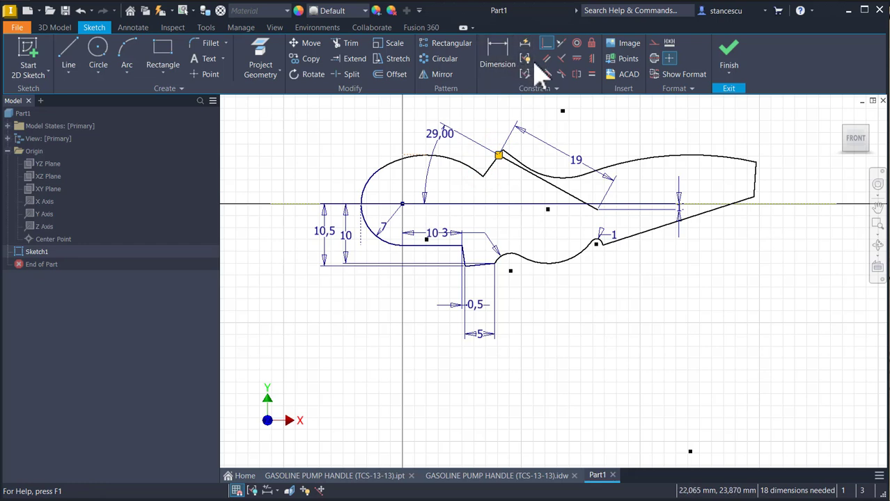
# - Make the short slanted line perpendicular to the long diagonal line
pyautogui.click(561, 58)
pyautogui.click(536, 177)
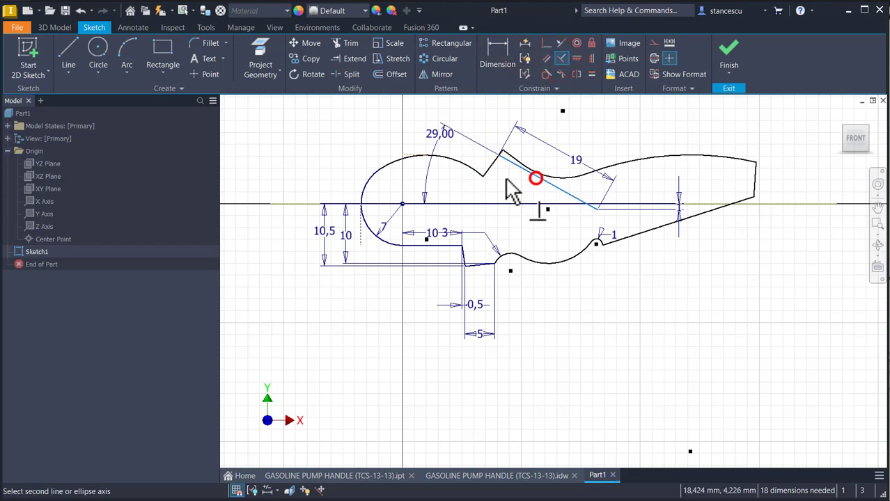
pyautogui.click(487, 171)
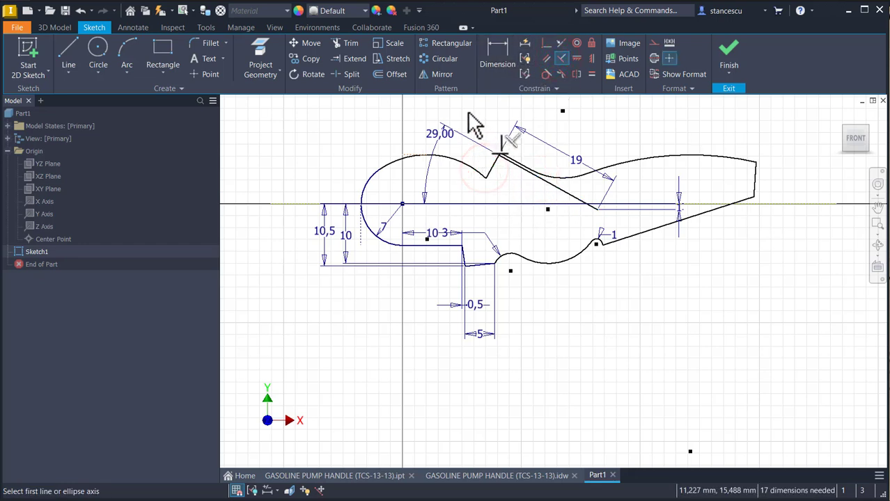
# - Dimension the distance between the long diagonal line and the short parallel line above it as 5 mm
pyautogui.click(497, 56)
pyautogui.scroll(2, 508, 174)
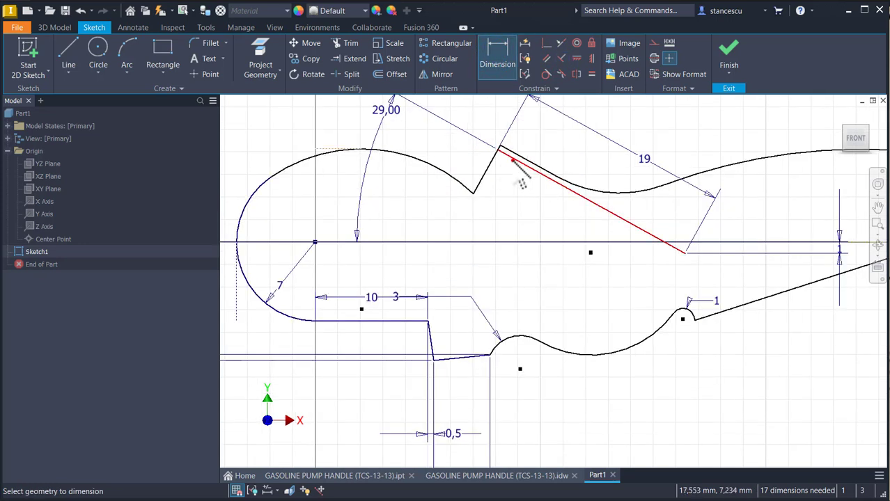
pyautogui.click(513, 159)
pyautogui.click(520, 155)
pyautogui.click(486, 125)
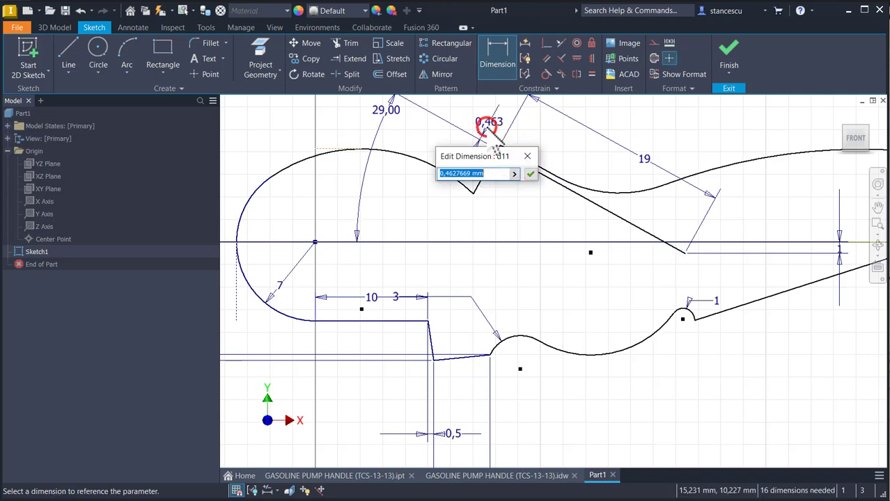
pyautogui.press('Return')
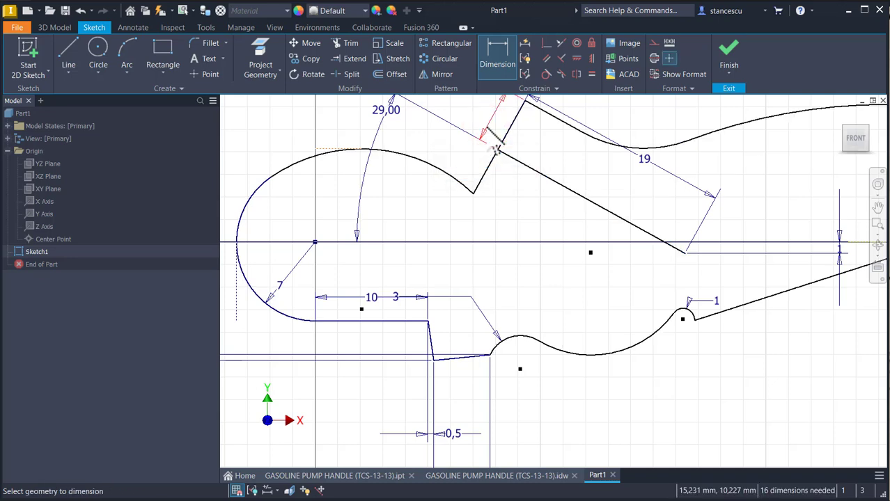
# - Dimension the aligned length of the short line above the long diagonal as 2 mm
pyautogui.scroll(-2, 511, 265)
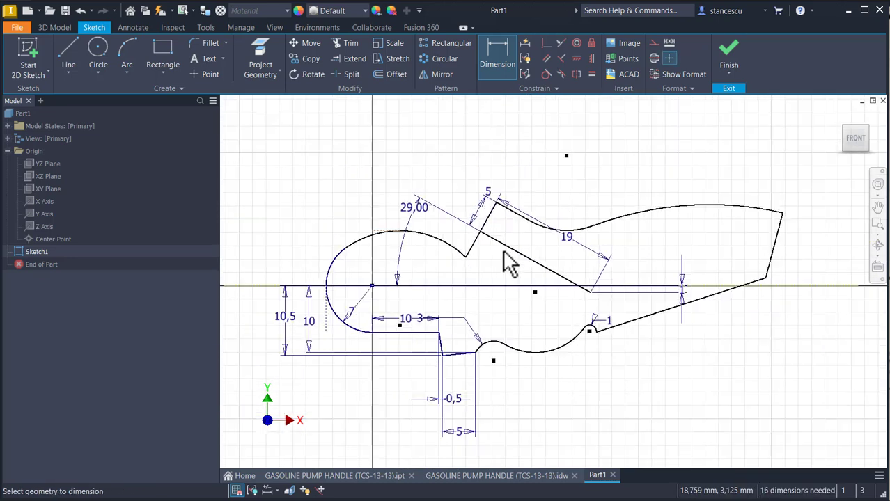
pyautogui.click(509, 211)
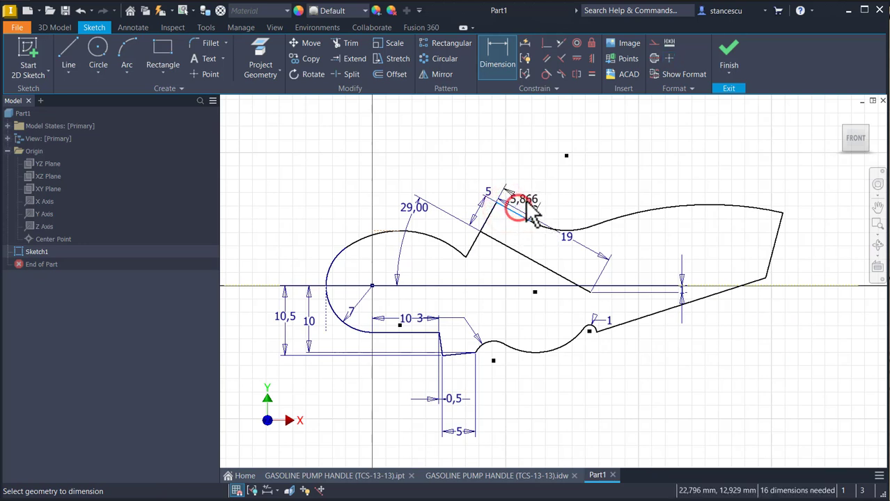
pyautogui.click(528, 187)
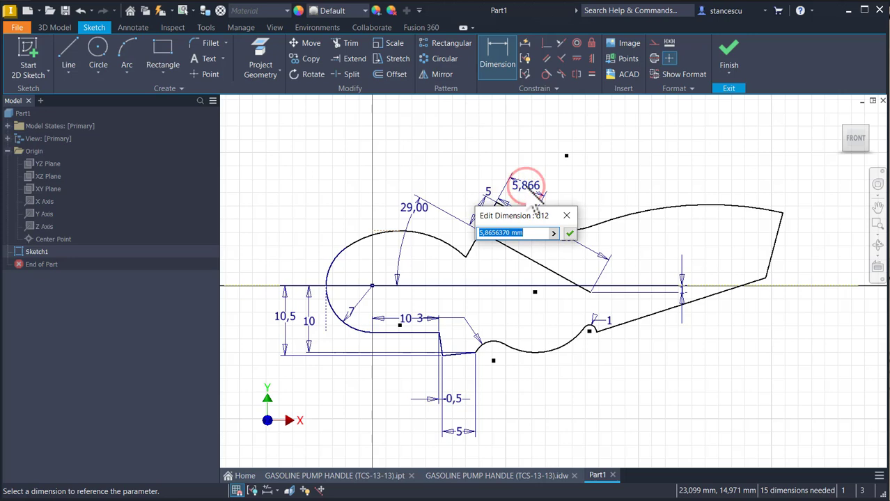
pyautogui.write('2')
pyautogui.press('Return')
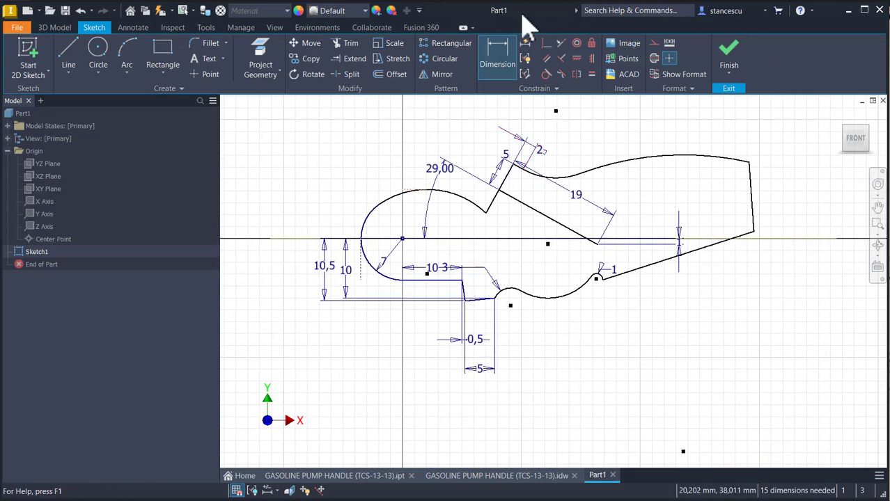
pyautogui.press('Escape')
# - Dimension the horizontal distance from the origin to the long diagonal line's lower end as 32 mm
pyautogui.click(498, 52)
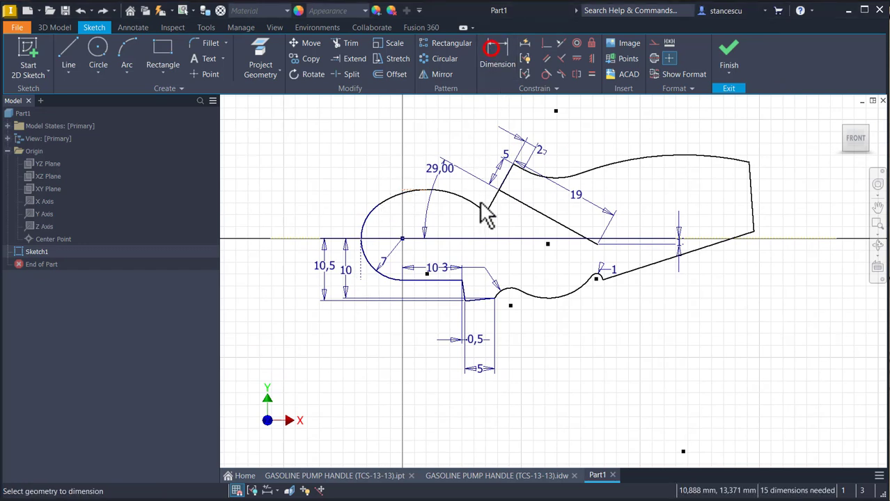
pyautogui.click(597, 244)
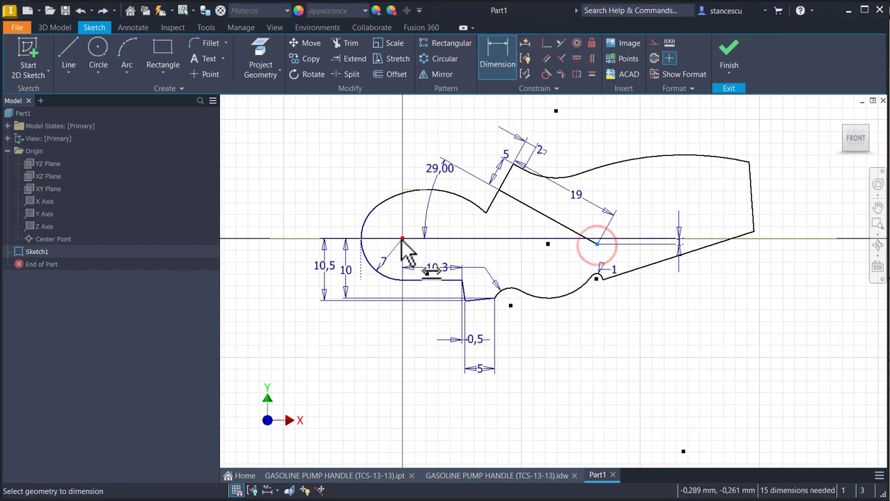
pyautogui.click(402, 239)
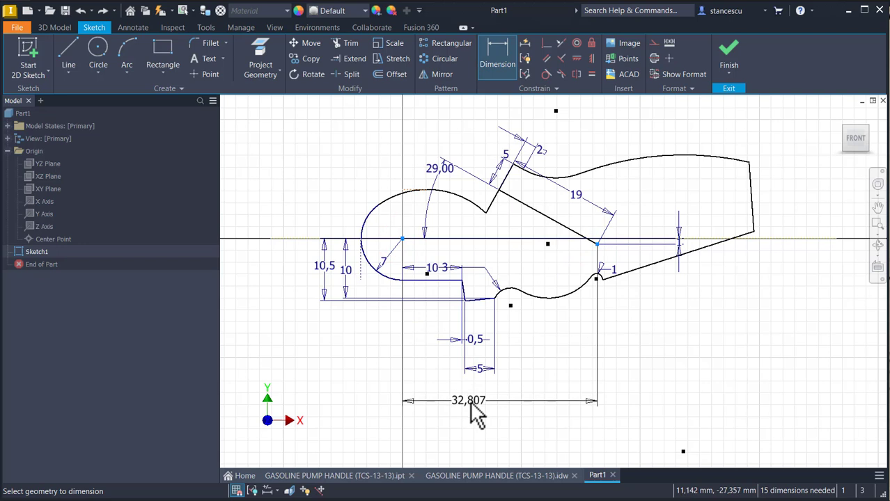
pyautogui.click(476, 414)
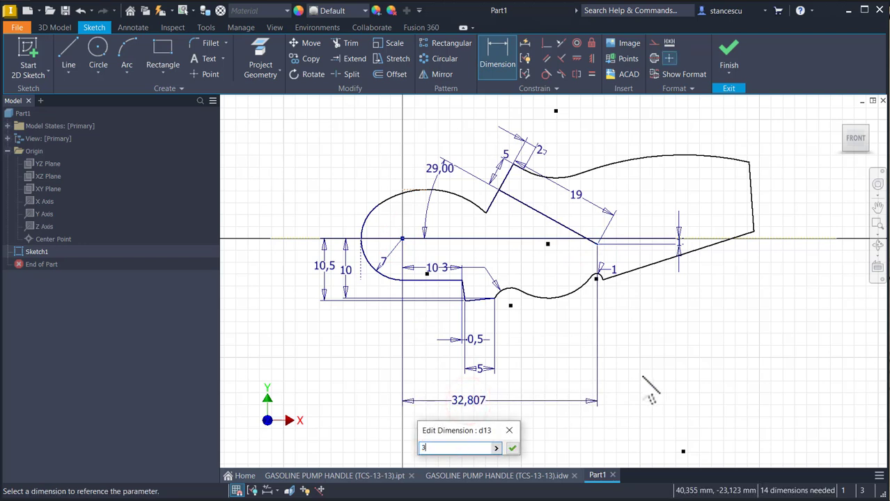
pyautogui.write('32')
pyautogui.press('Return')
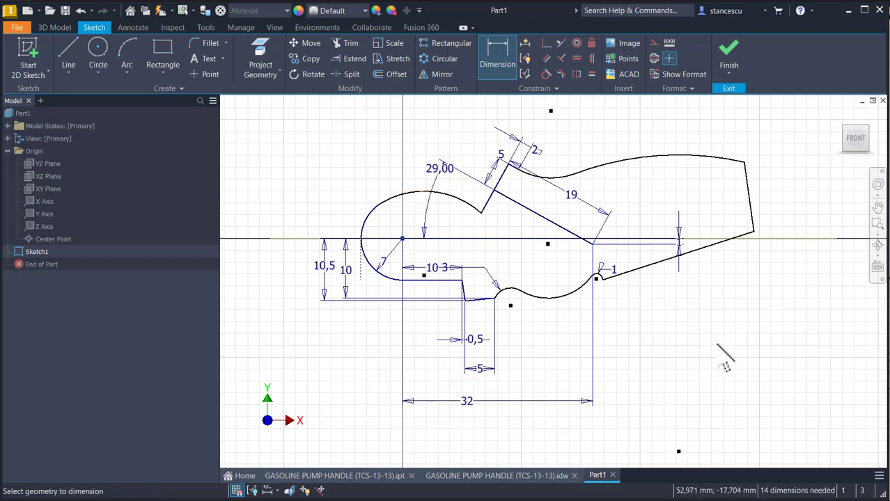
# - Dimension the angle between the long diagonal line and the handle's long lower-right line as 116.5°
pyautogui.click(567, 230)
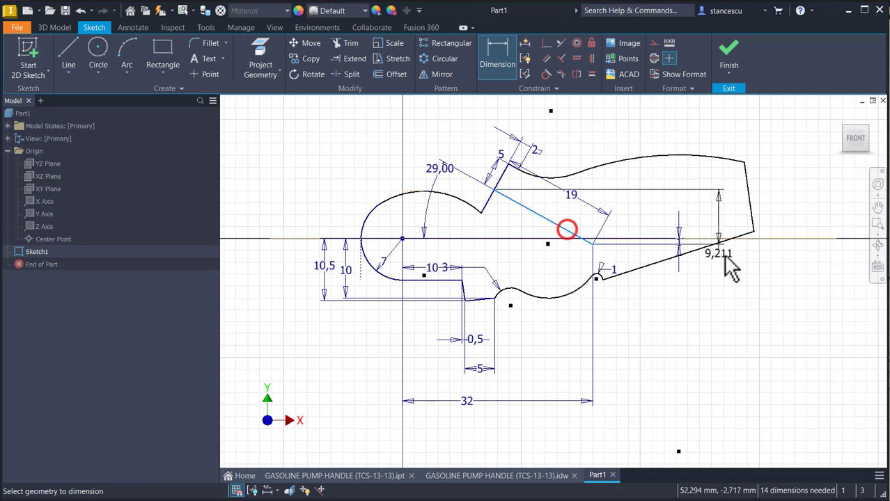
pyautogui.click(698, 249)
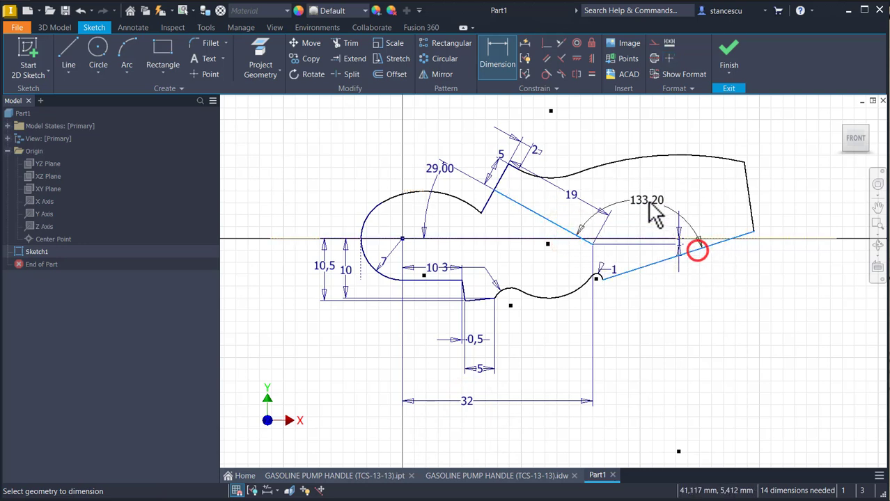
pyautogui.click(649, 189)
pyautogui.write('116,5')
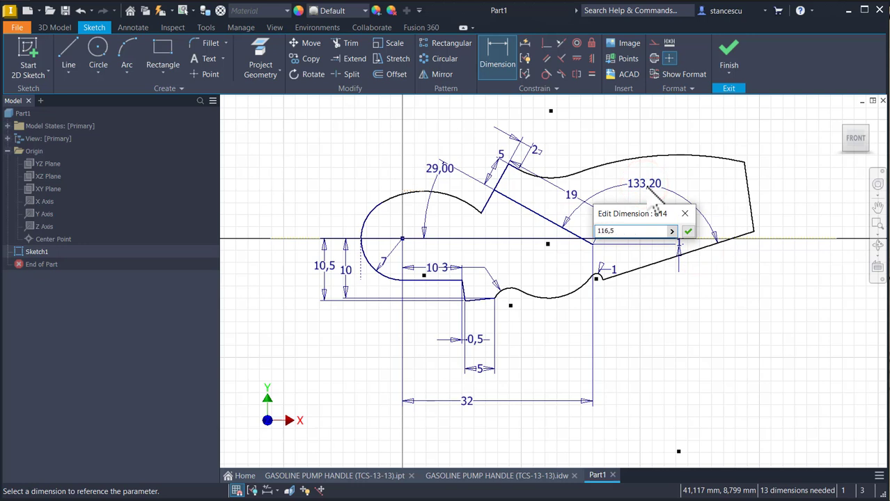
pyautogui.press('Return')
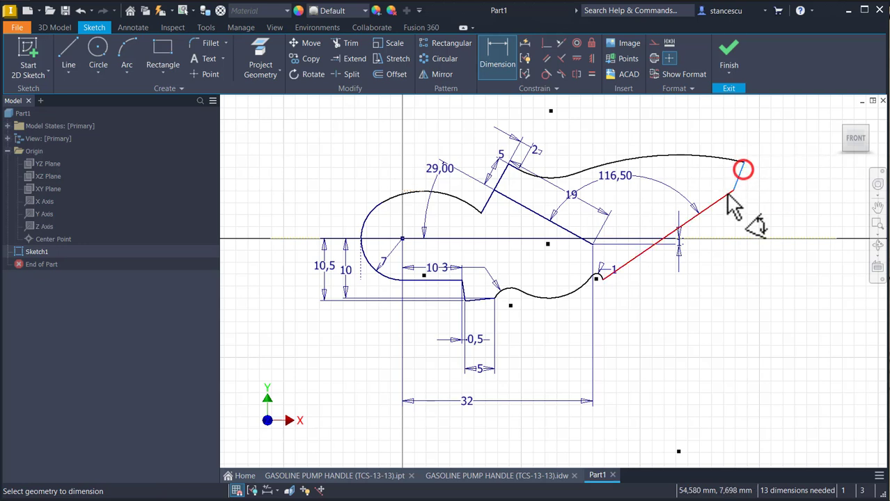
# - Dimension the angle between the handle's long lower-right line and its short end line as 94.5°
pyautogui.click(728, 195)
pyautogui.click(737, 179)
pyautogui.click(713, 178)
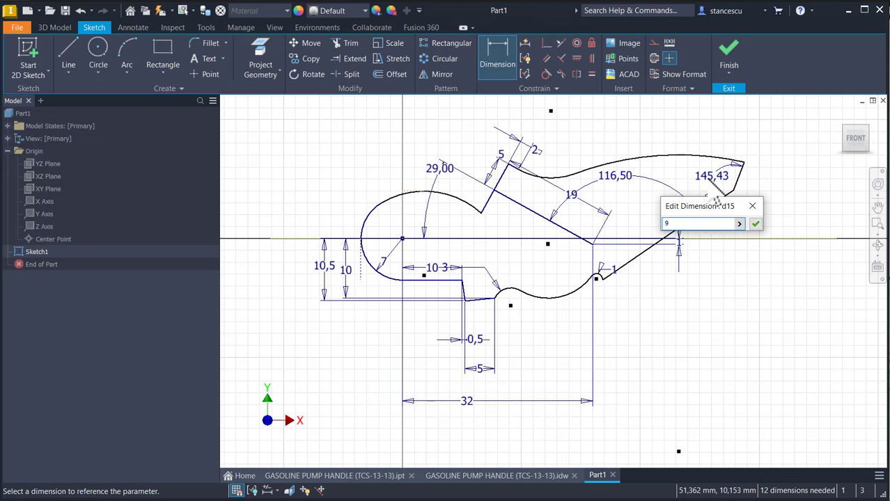
pyautogui.write('94,5')
pyautogui.press('Return')
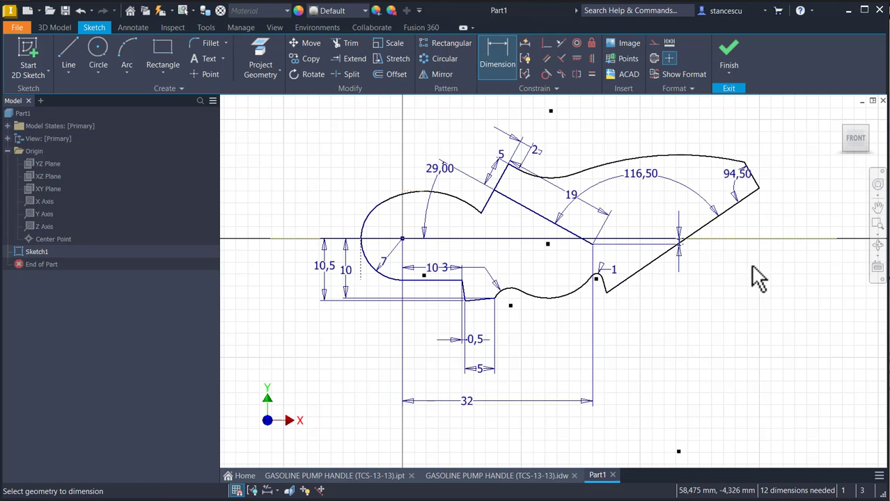
# - Dimension the aligned length of the handle's long lower-right line as 25.5 mm
pyautogui.click(700, 231)
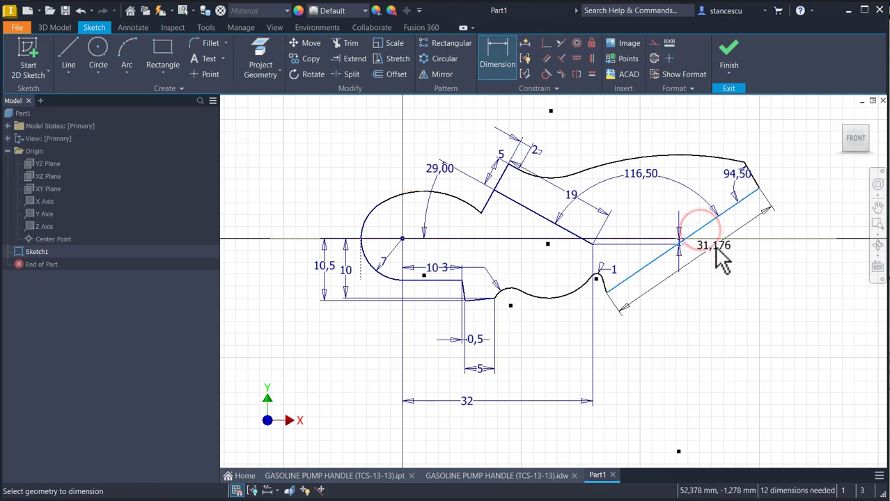
pyautogui.click(714, 247)
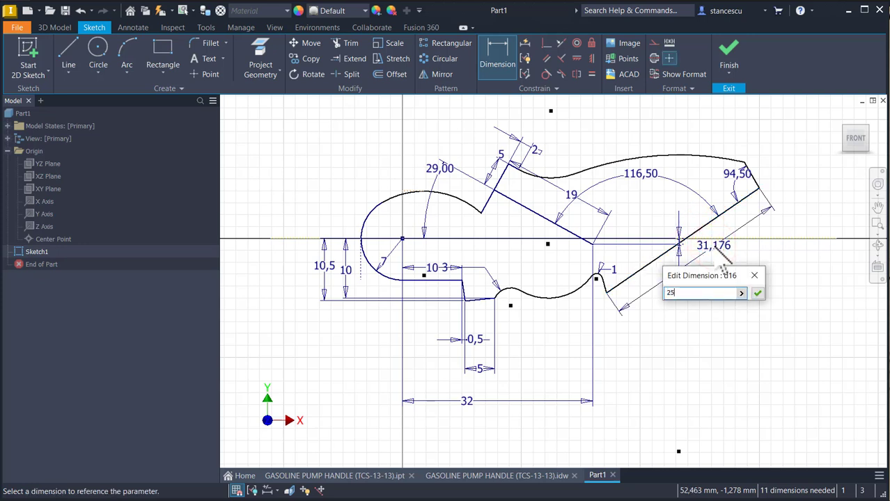
pyautogui.write('25,5')
pyautogui.press('Return')
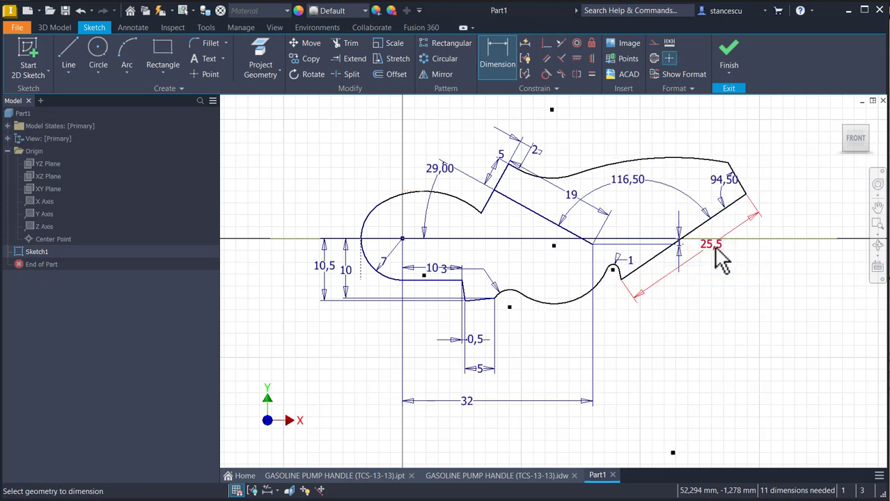
# - Make the short line beside the 1 mm radius arc perpendicular to the handle's long lower-right line
pyautogui.scroll(2, 622, 289)
pyautogui.scroll(2, 627, 285)
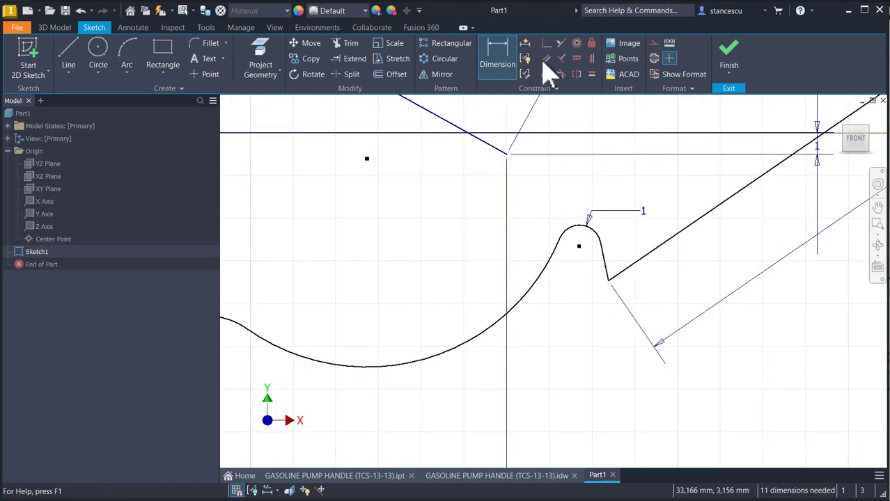
pyautogui.click(560, 59)
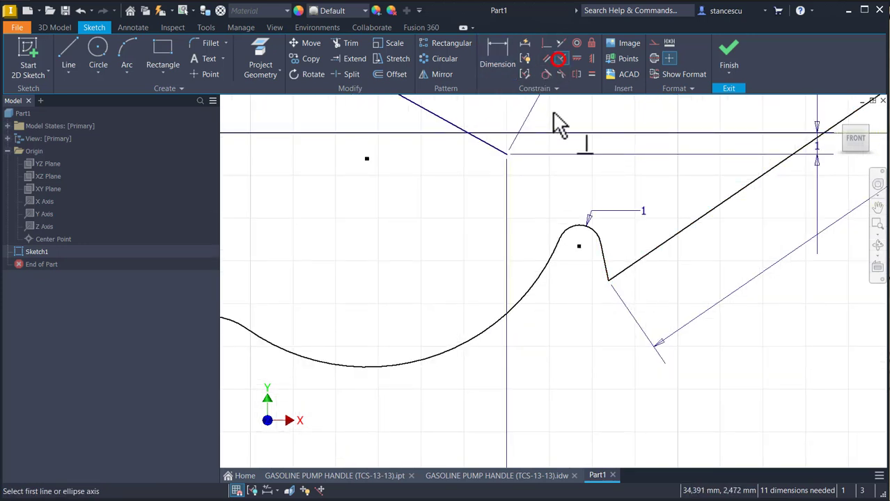
pyautogui.click(601, 252)
pyautogui.click(635, 259)
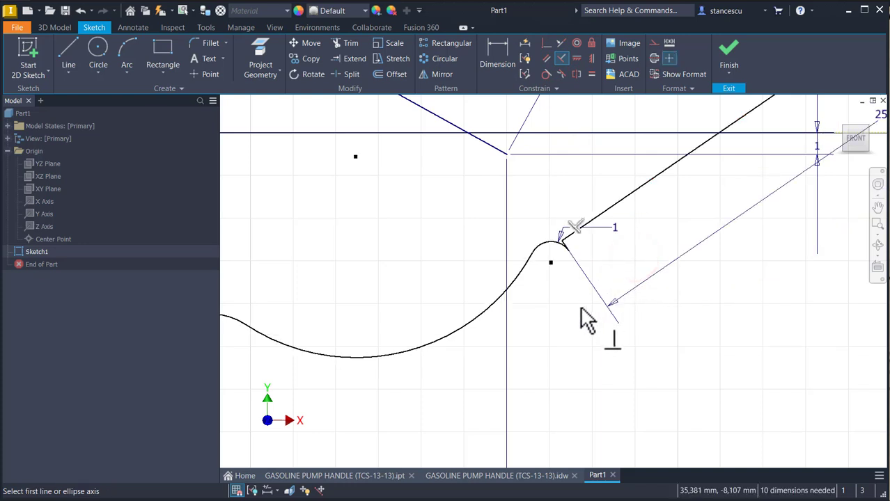
# - Lengthen the short line beside the 1 mm radius arc and dimension its length as 1 mm
pyautogui.press('Escape')
pyautogui.moveTo(640, 196); pyautogui.dragTo(642, 240)
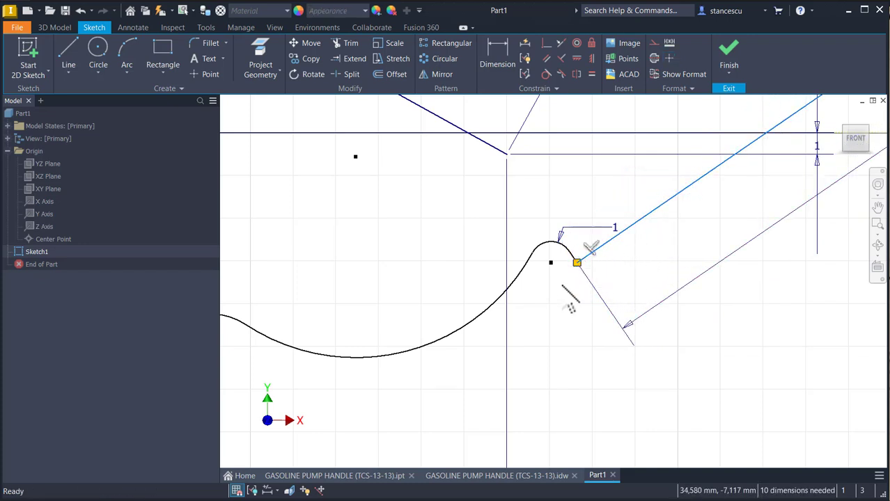
pyautogui.click(499, 61)
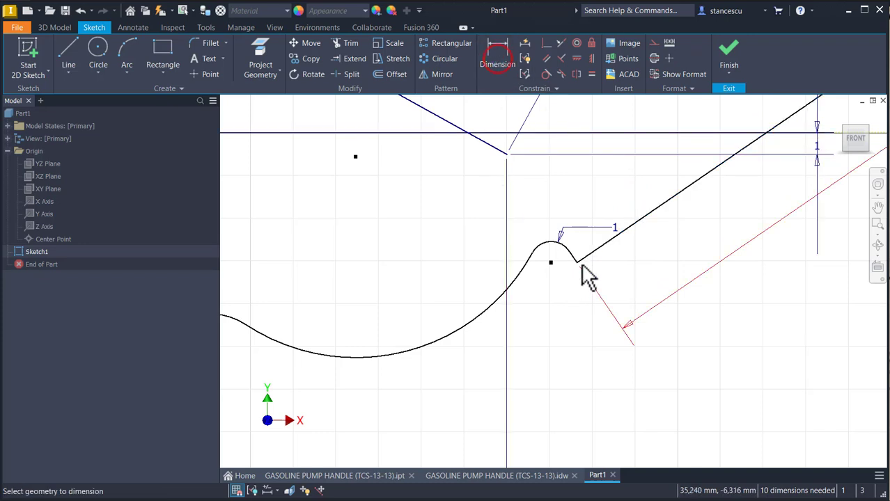
pyautogui.scroll(2, 578, 272)
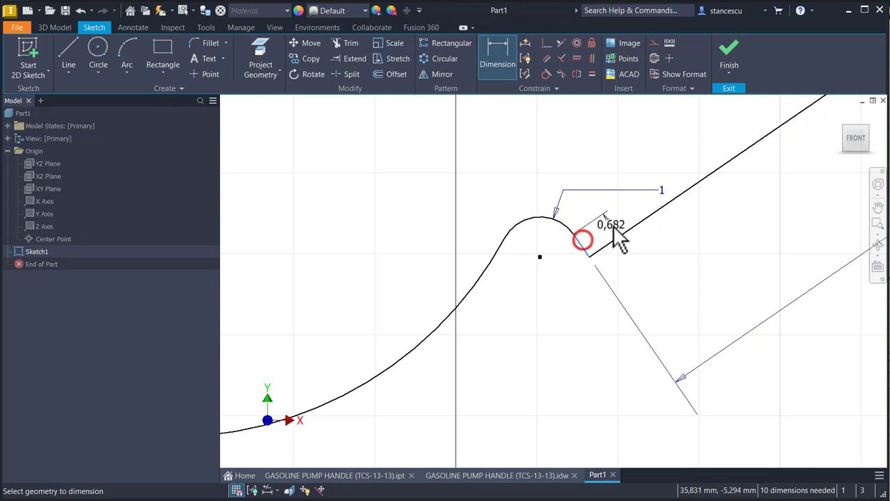
pyautogui.click(670, 137)
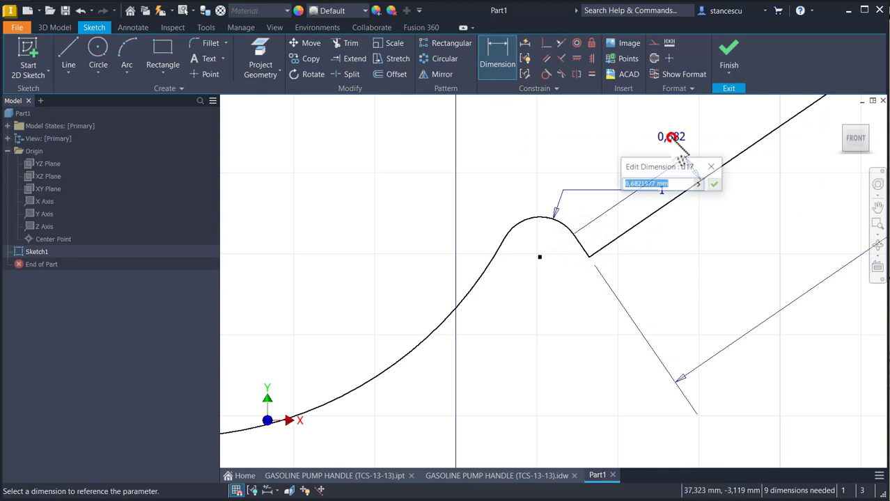
pyautogui.write('1')
pyautogui.press('Return')
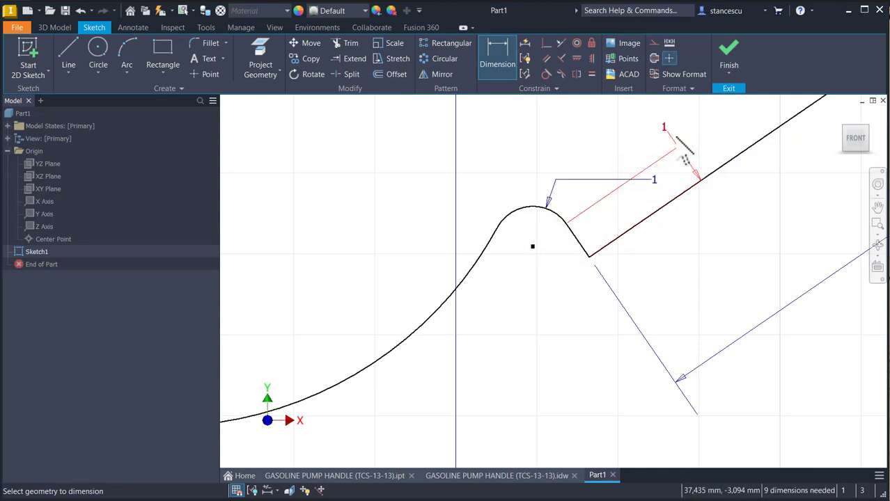
# - Place a sketch point just below the horizontal line under the 7 mm arc and dimension it 0.7 mm from that line
pyautogui.scroll(-5, 685, 147)
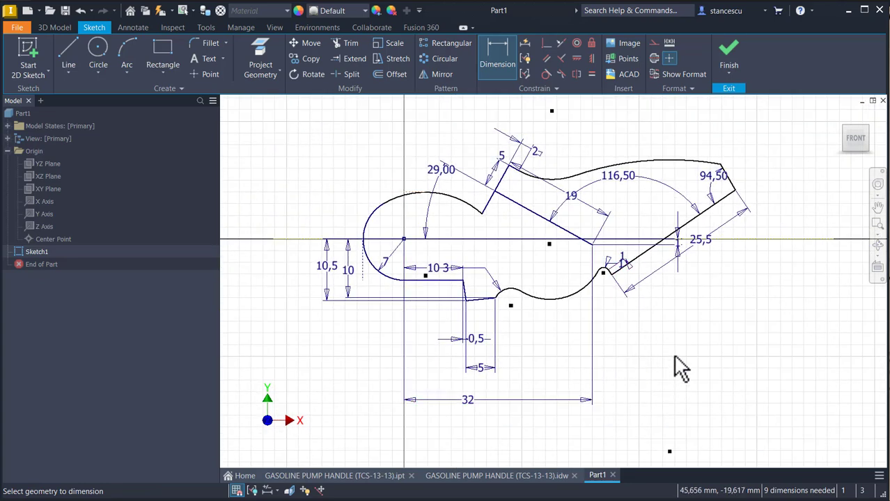
pyautogui.click(195, 77)
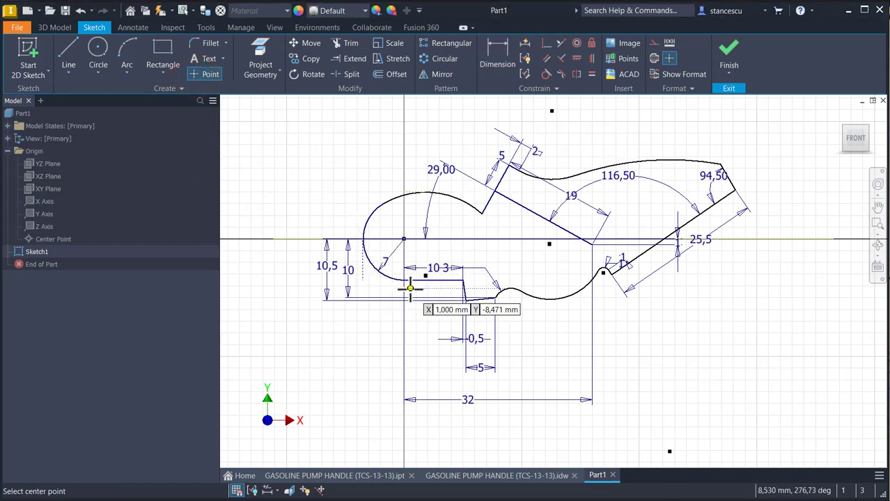
pyautogui.click(507, 67)
pyautogui.scroll(-3, 404, 259)
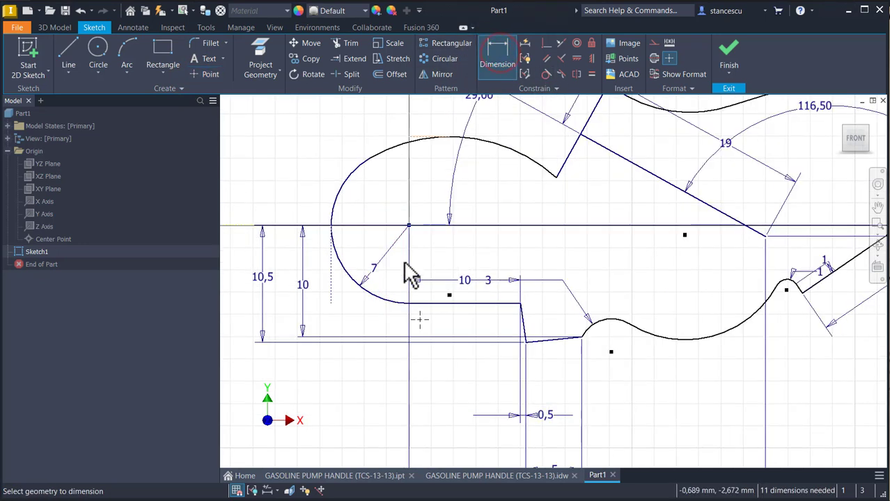
pyautogui.click(420, 320)
pyautogui.click(424, 303)
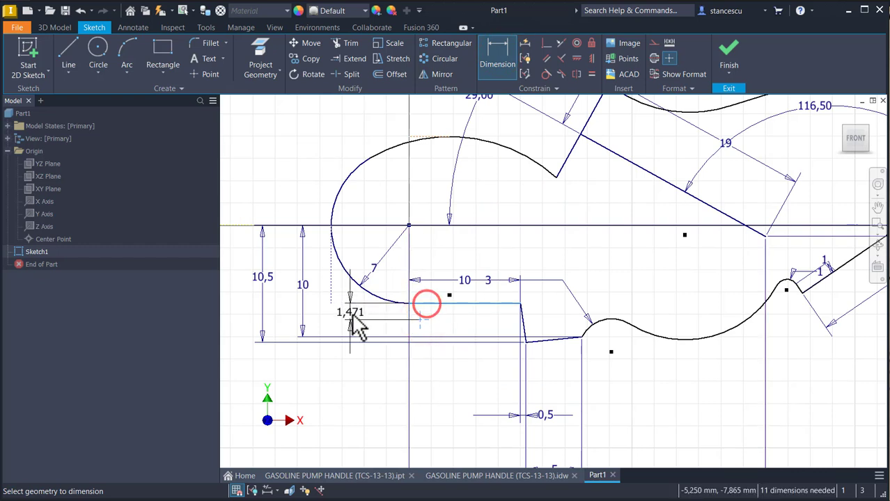
pyautogui.click(351, 314)
pyautogui.write('0')
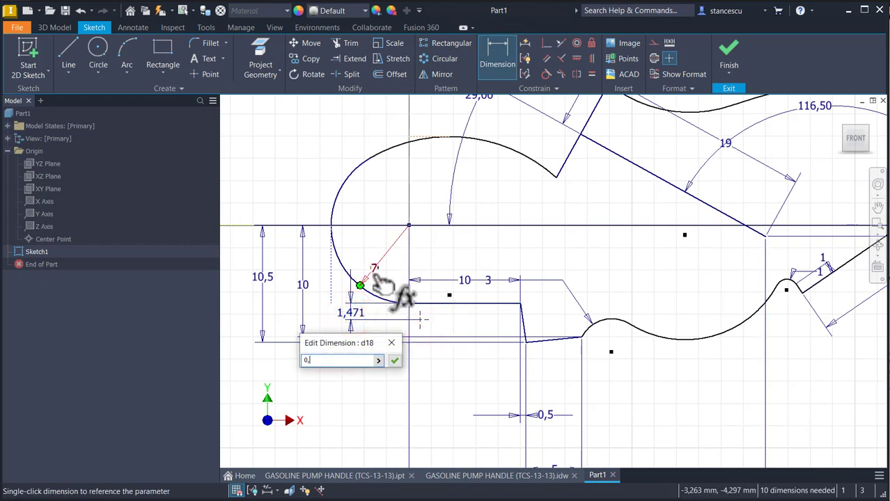
pyautogui.write(',7')
pyautogui.press('Return')
# - Align the new sketch point vertically with the origin
pyautogui.press('i')
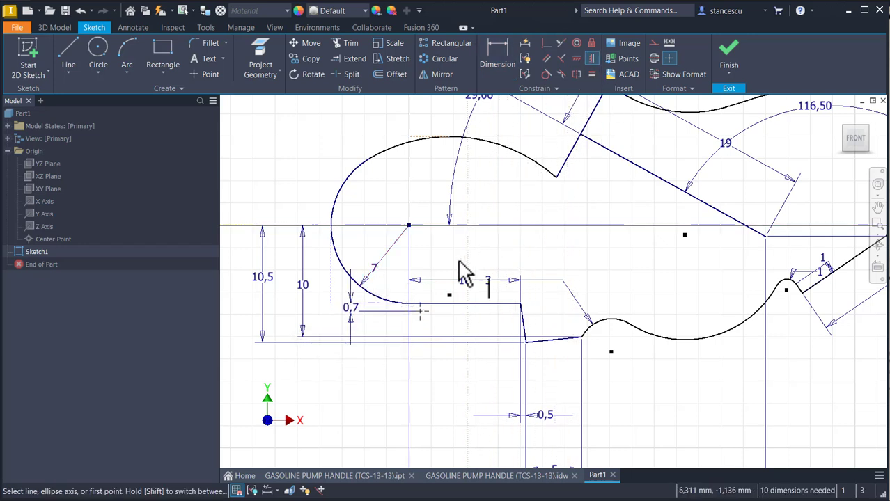
pyautogui.click(419, 311)
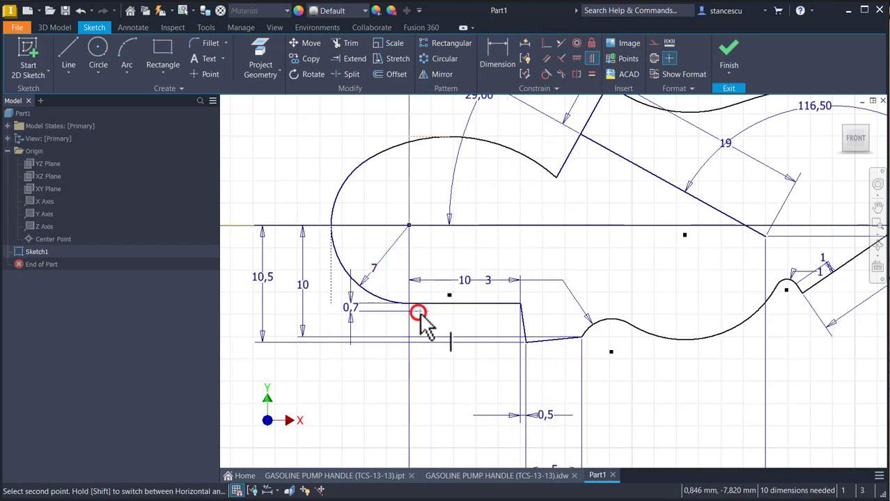
pyautogui.click(409, 227)
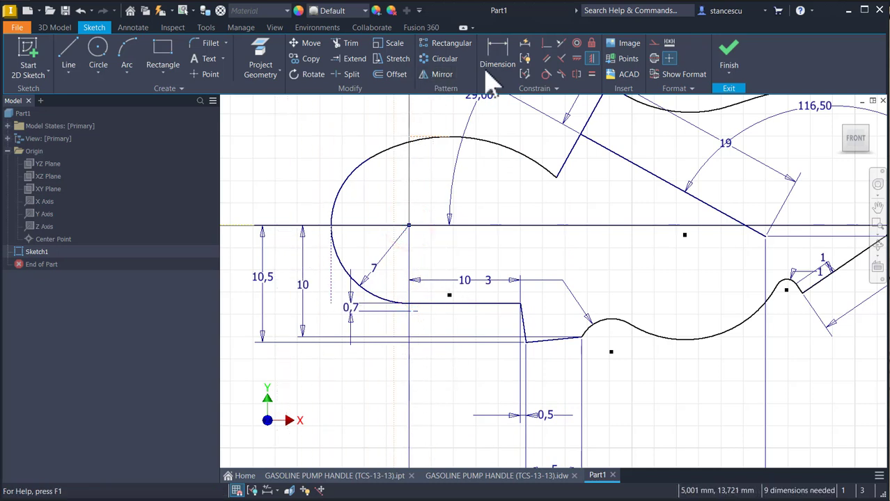
# - Dimension the vertical distance from the sketch point to the crest of the upper-left arc as 15 mm
pyautogui.click(493, 50)
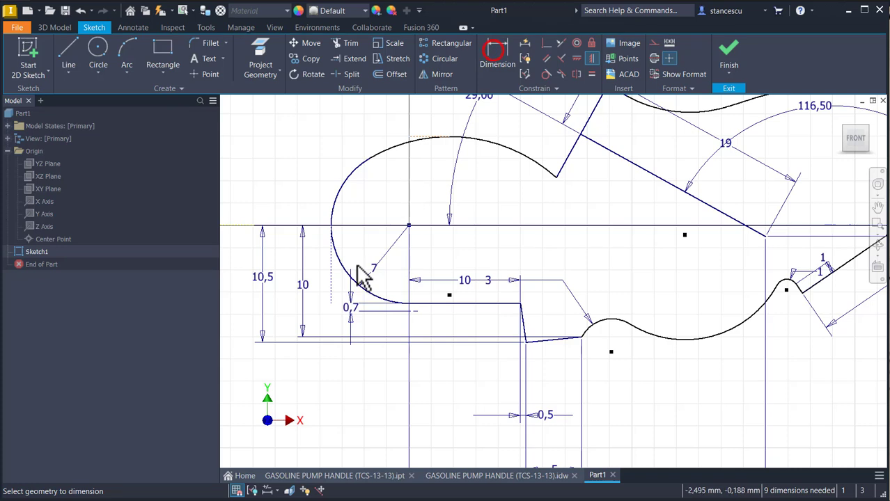
pyautogui.click(411, 311)
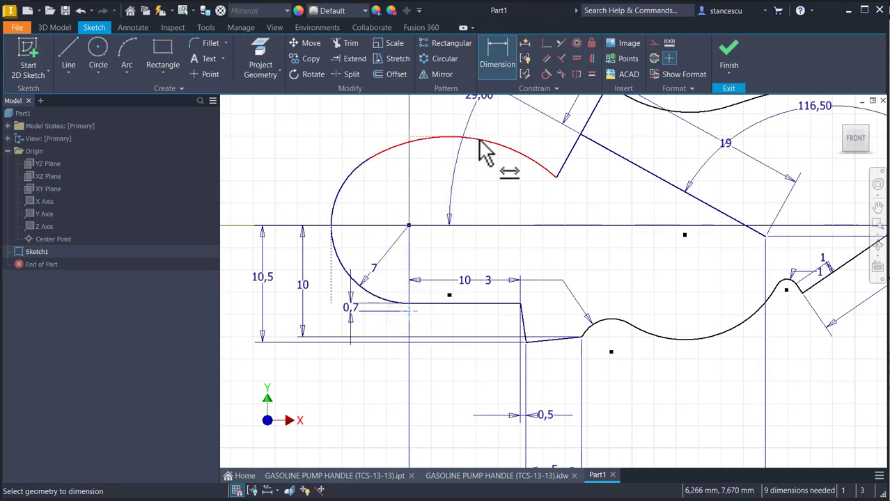
pyautogui.click(417, 137)
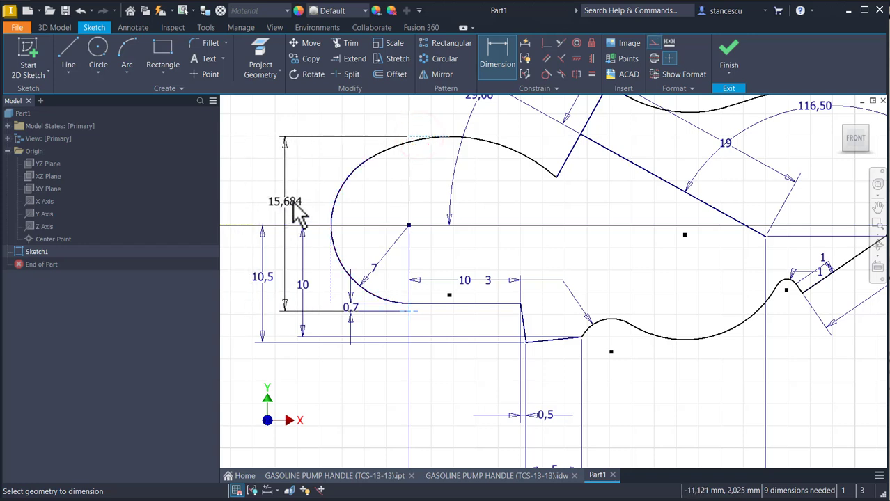
pyautogui.click(316, 181)
pyautogui.write('1')
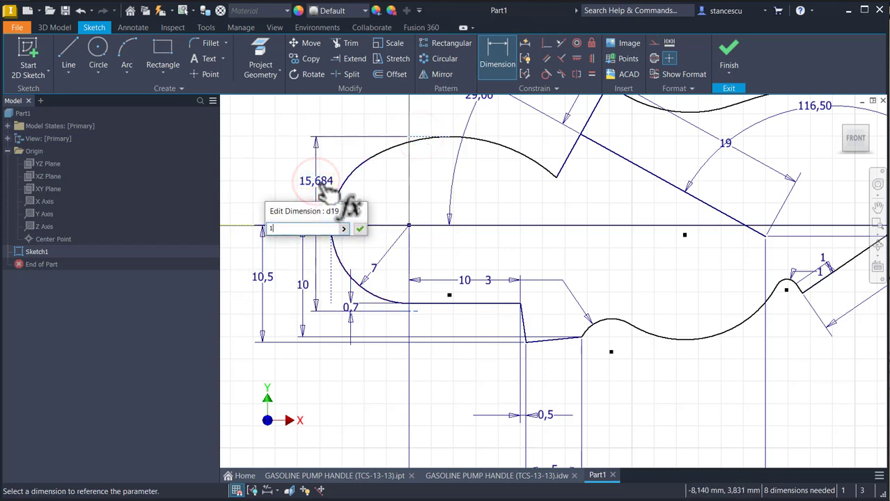
pyautogui.write('5')
pyautogui.press('Return')
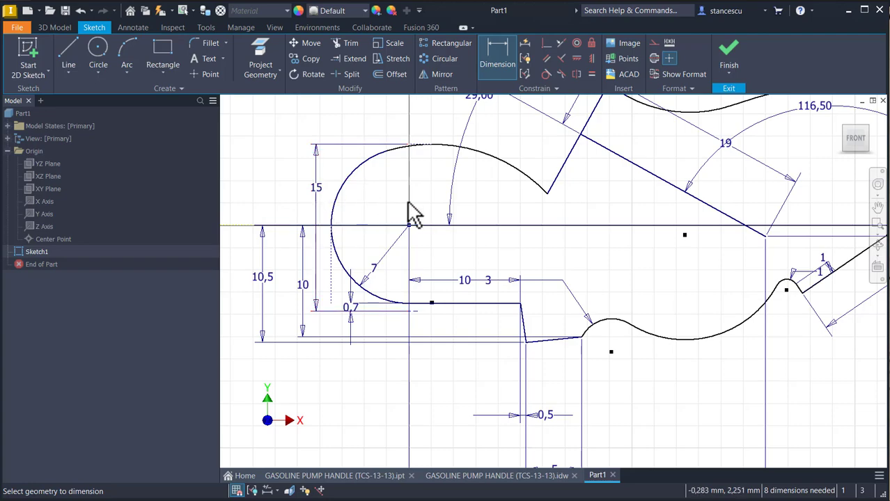
# - Make the centre of the 3 mm radius arc coincident with the short slanted bottom line
pyautogui.scroll(-3, 412, 219)
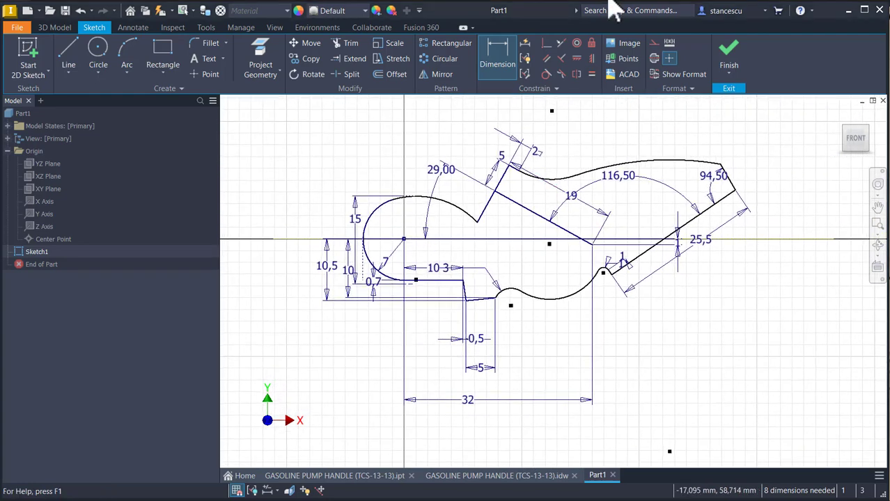
pyautogui.hotkey('alt', 'Tab')
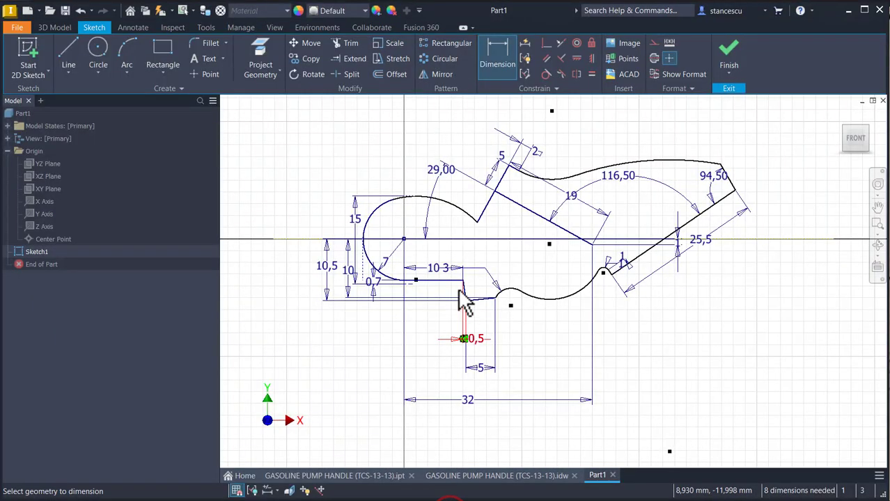
pyautogui.click(546, 44)
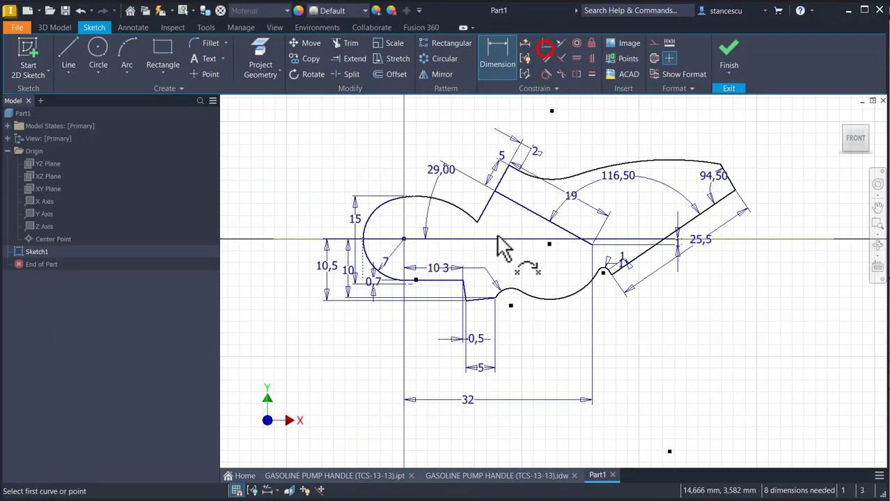
pyautogui.scroll(3, 487, 313)
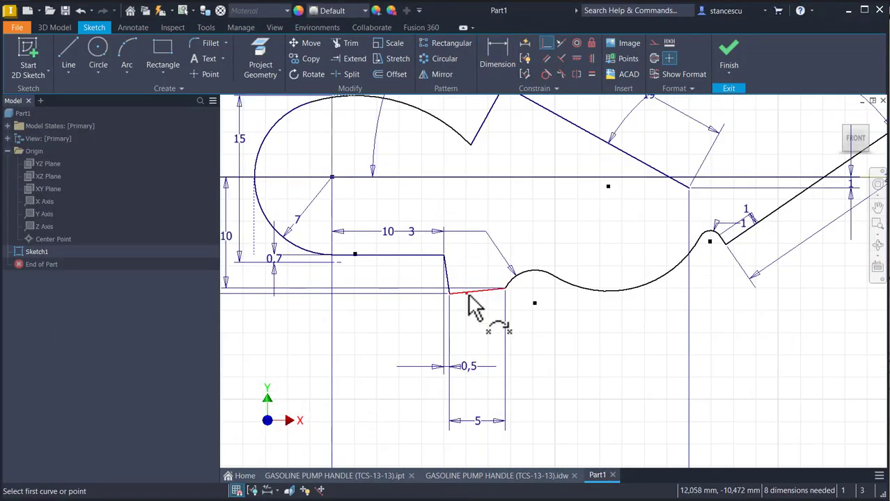
pyautogui.click(470, 295)
pyautogui.click(535, 304)
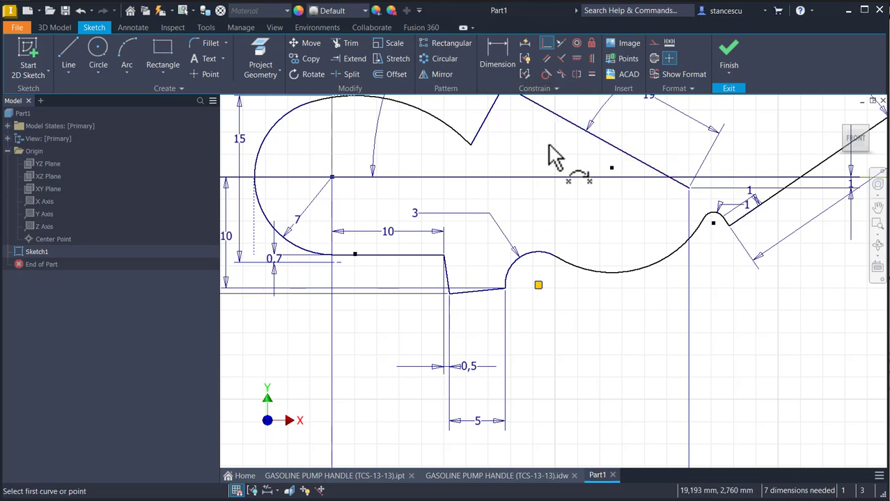
# - Dimension the radius of the large lower arc between the 3 mm and 1 mm arcs as 20 mm
pyautogui.click(497, 52)
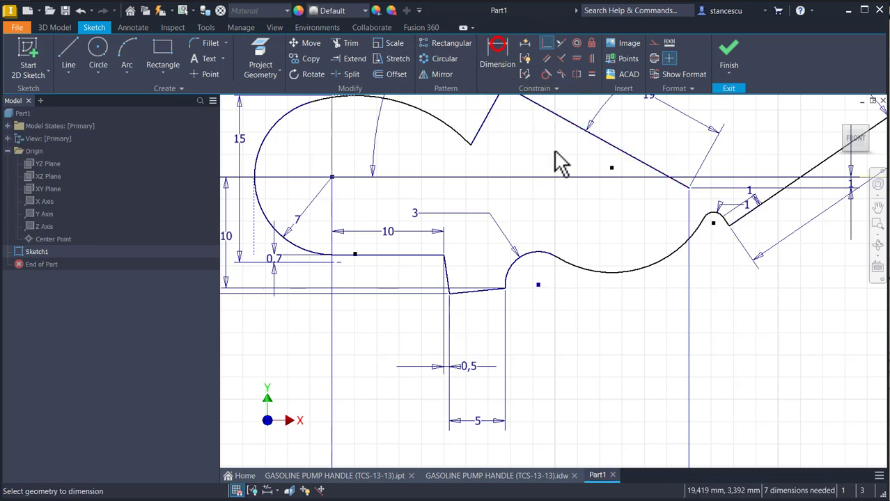
pyautogui.click(646, 264)
pyautogui.click(627, 235)
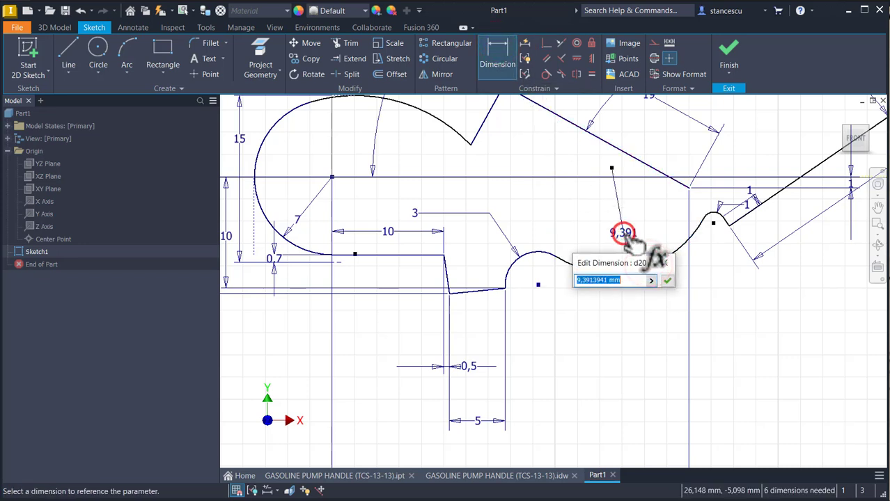
pyautogui.write('20')
pyautogui.press('Return')
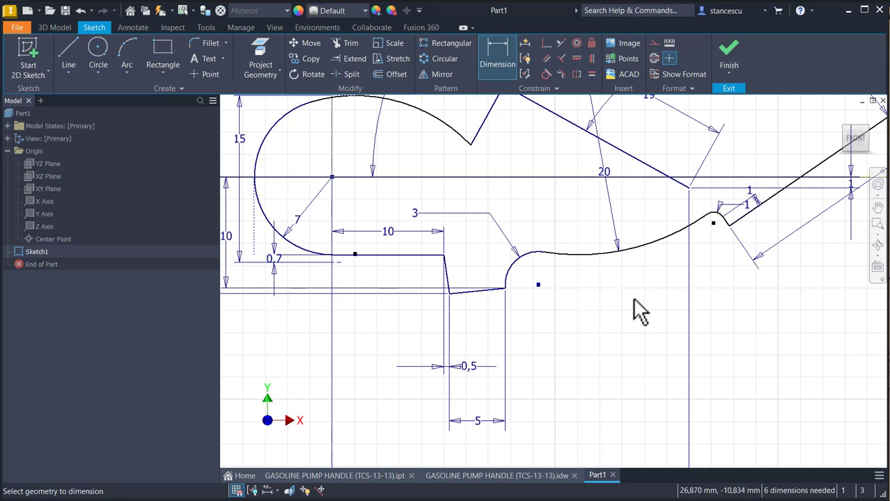
# - Dimension the radius of the concave upper arc beside the 2 mm dimension as 10 mm
pyautogui.press('Home')
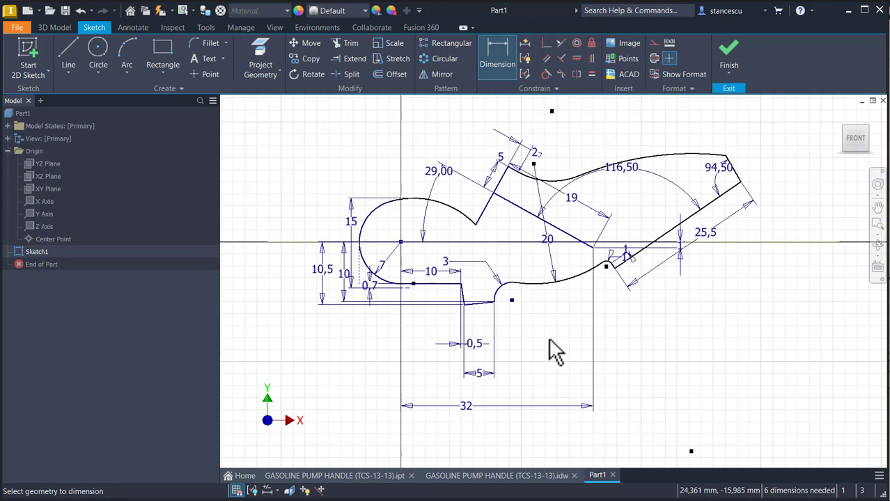
pyautogui.click(554, 180)
pyautogui.click(557, 153)
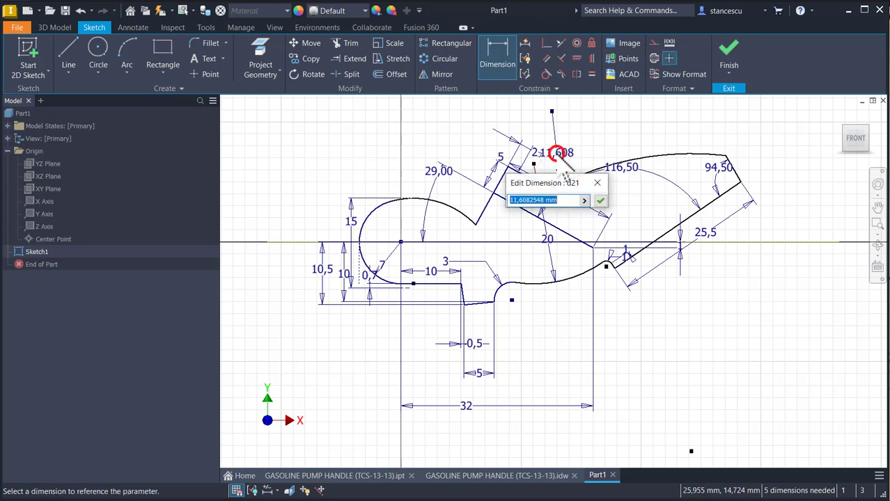
pyautogui.write('10')
pyautogui.press('Return')
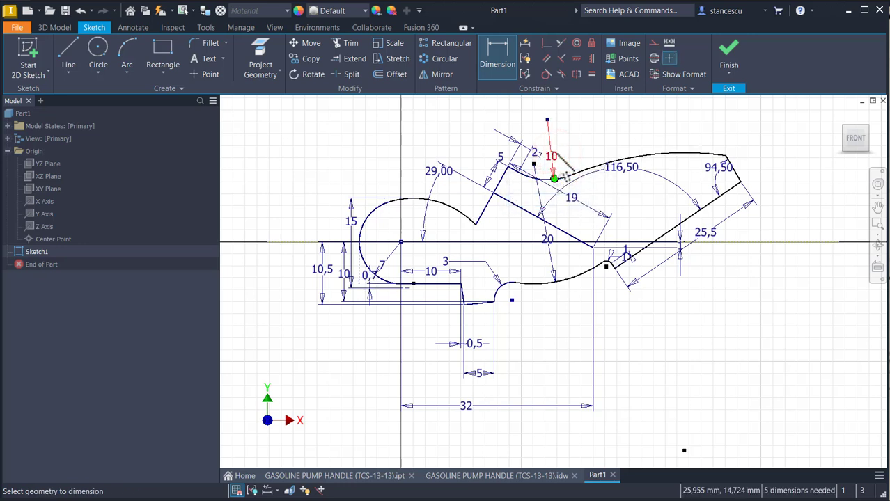
# - Dimension the radius of the long convex arc along the handle's upper edge as 70 mm
pyautogui.click(653, 154)
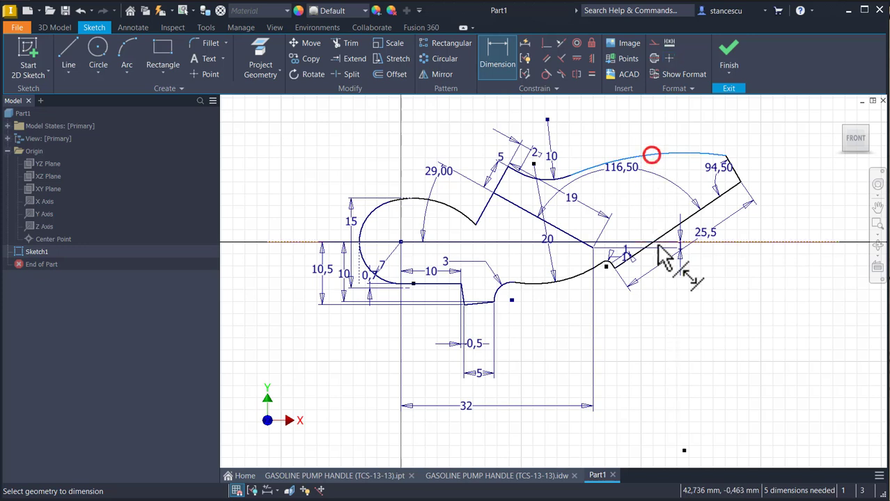
pyautogui.click(665, 291)
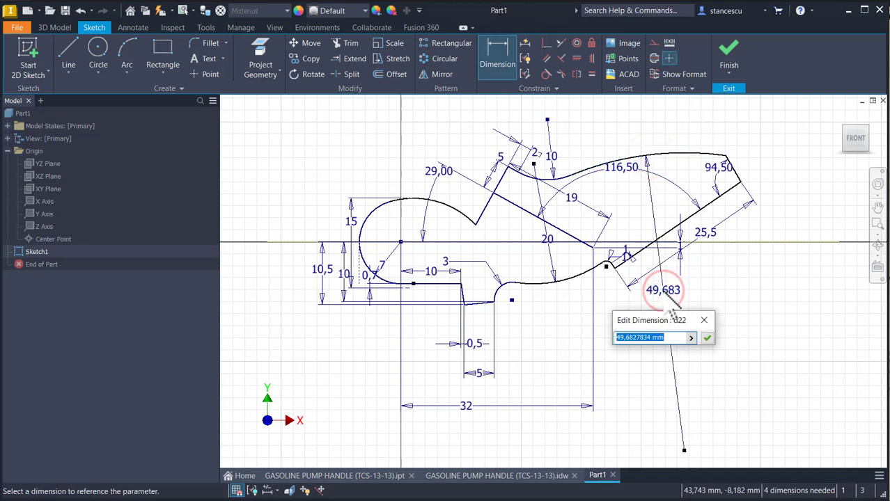
pyautogui.write('70')
pyautogui.press('Return')
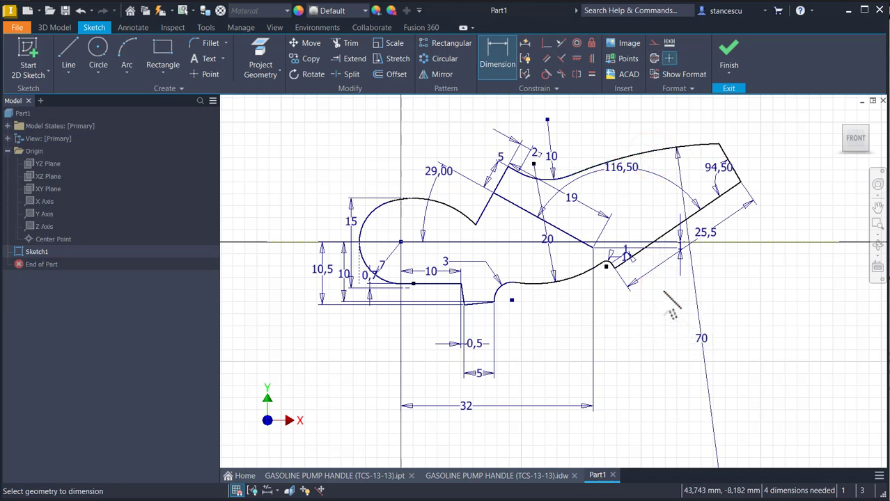
pyautogui.press('Escape')
# - Dimension the vertical distance from the origin to the lower corner of the handle's end as 15 mm
pyautogui.click(496, 59)
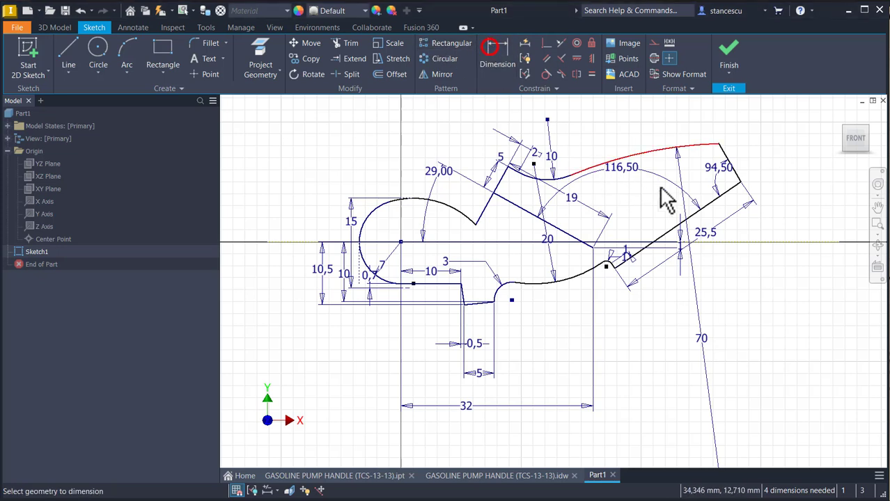
pyautogui.click(741, 182)
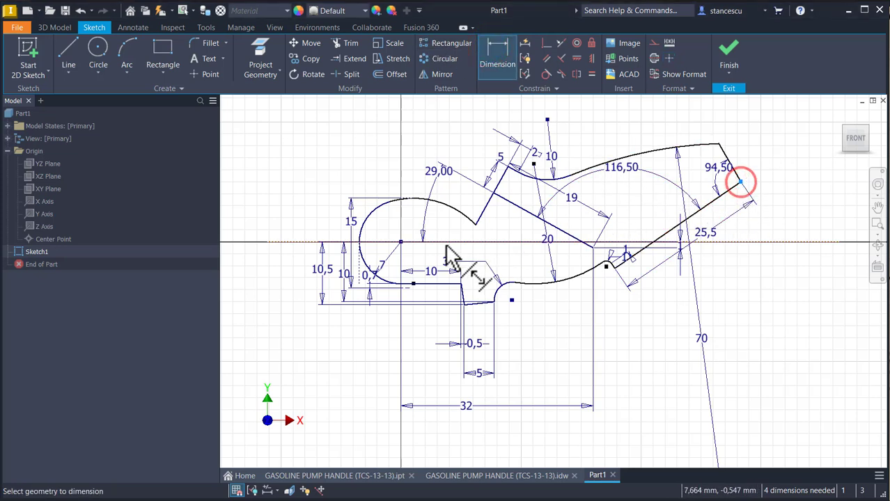
pyautogui.click(401, 239)
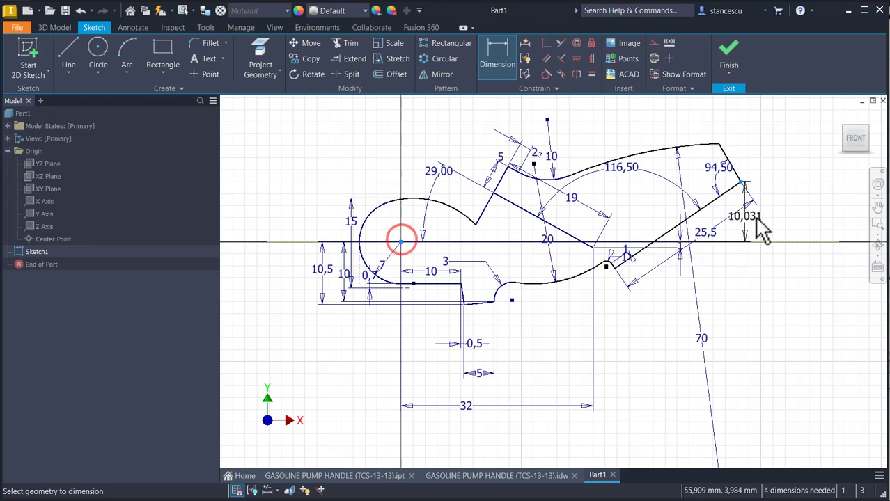
pyautogui.click(799, 222)
pyautogui.write('15')
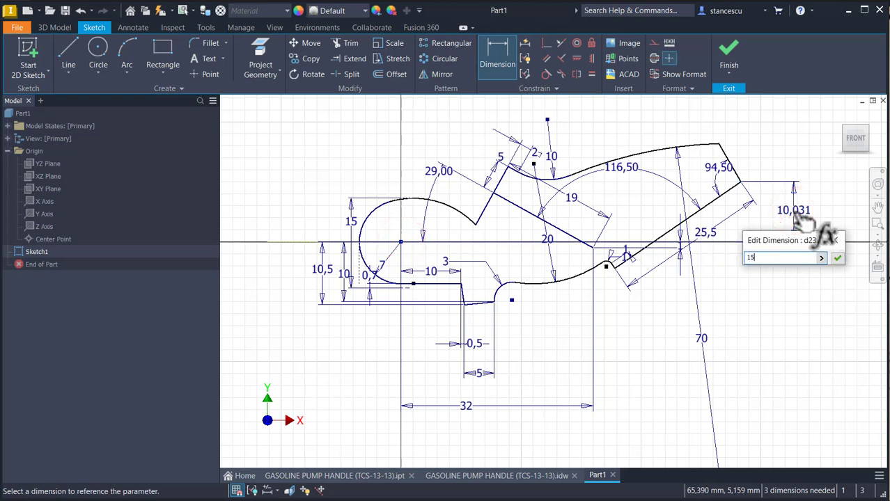
pyautogui.press('Return')
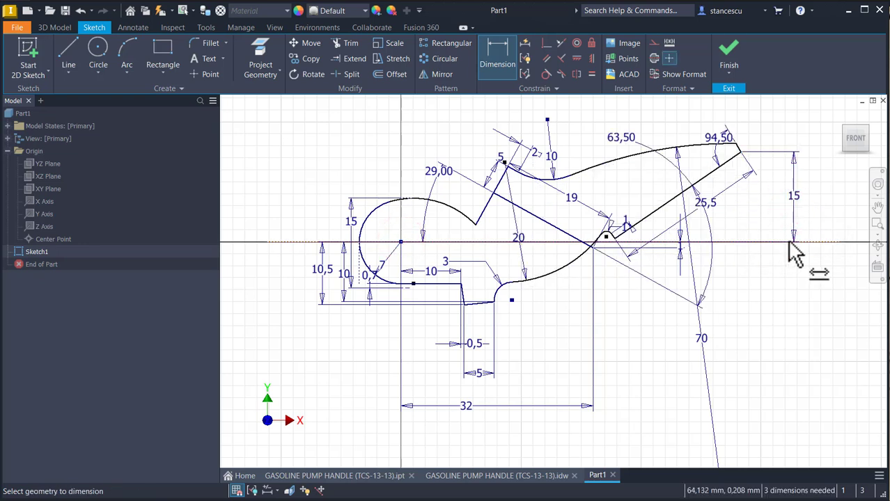
# - Dimension the length of the short slanted line closing the handle's end as 9 mm
pyautogui.scroll(4, 752, 153)
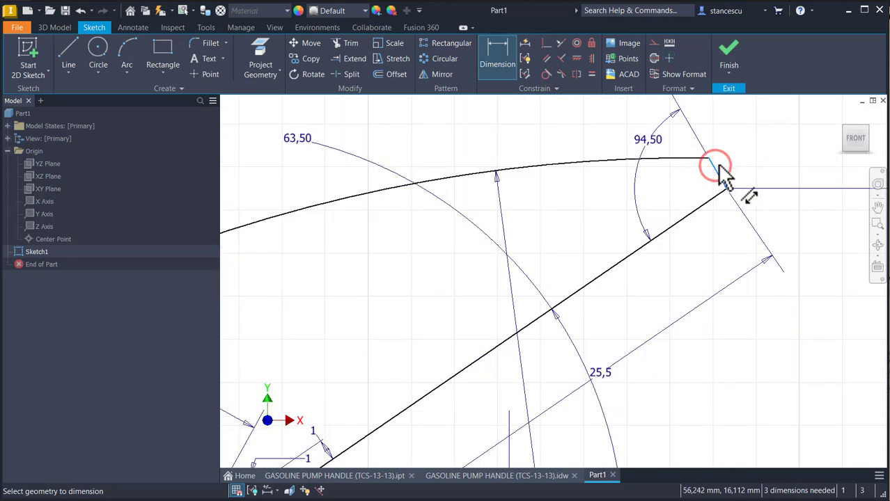
pyautogui.click(721, 174)
pyautogui.click(742, 169)
pyautogui.write('0')
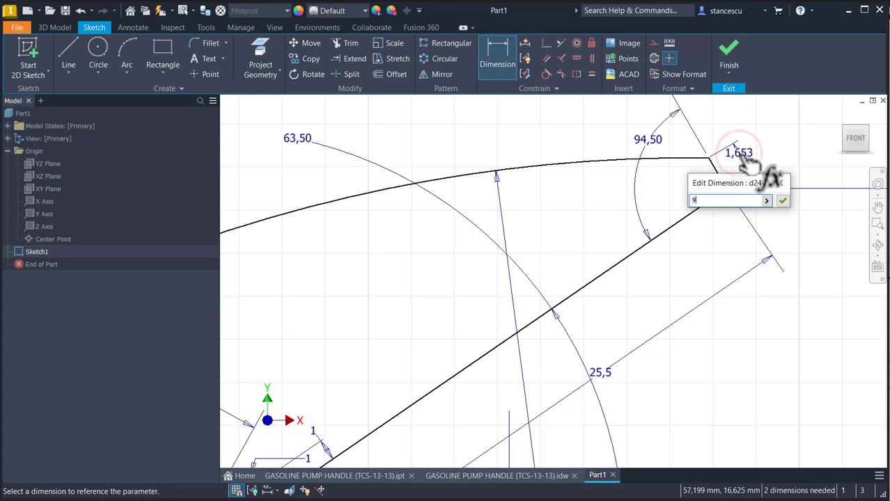
pyautogui.press('Return')
pyautogui.scroll(-6, 749, 166)
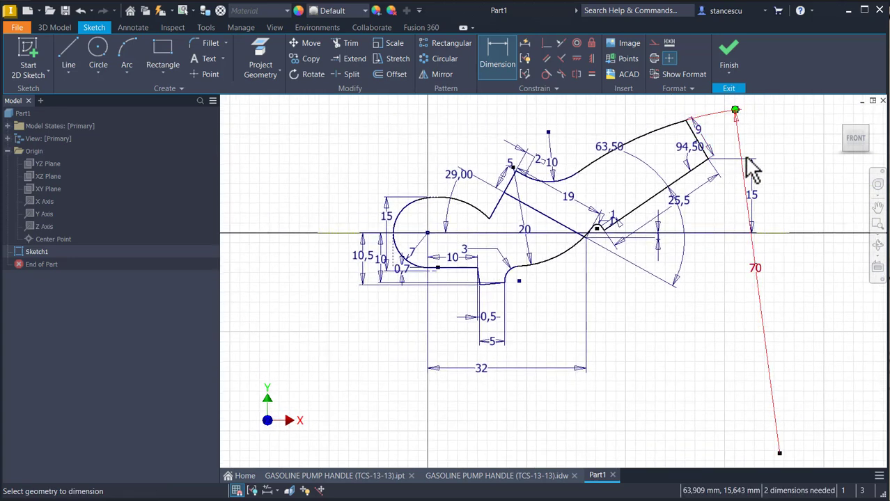
# - Dimension the length of the slanted line between the upper-left arc and the 10 mm radius arc as 9 mm
pyautogui.click(493, 283)
pyautogui.click(514, 327)
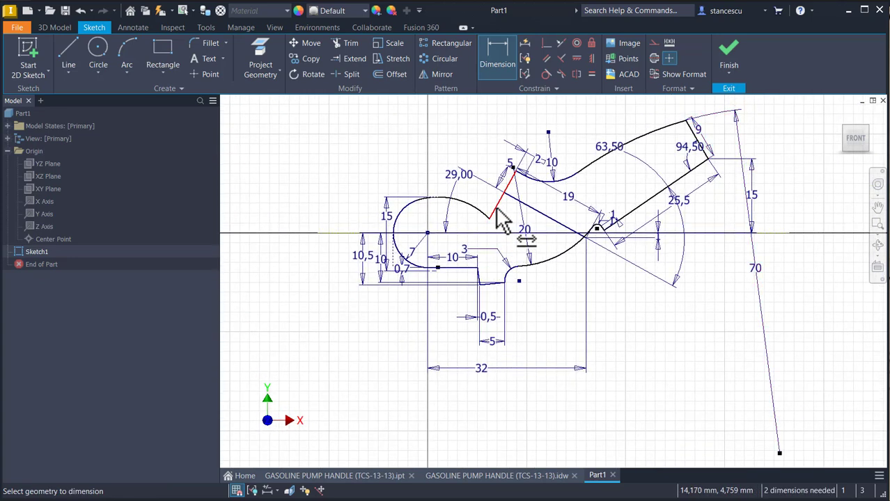
pyautogui.click(497, 206)
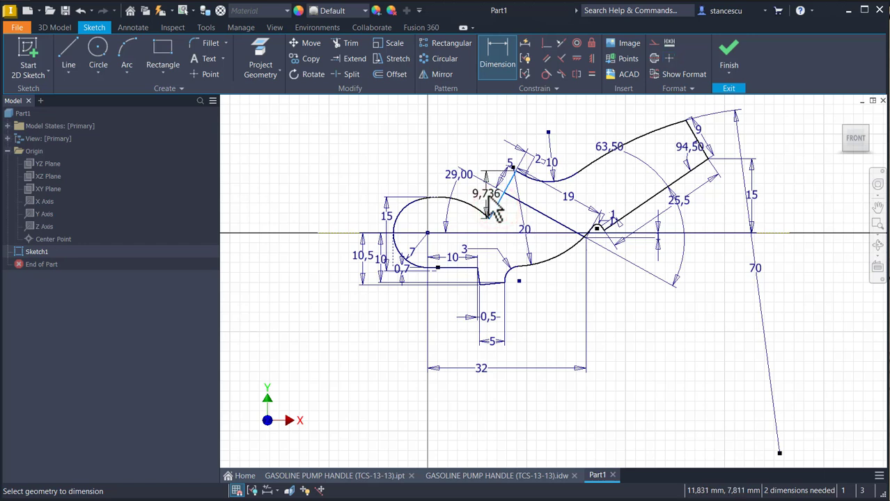
pyautogui.click(489, 197)
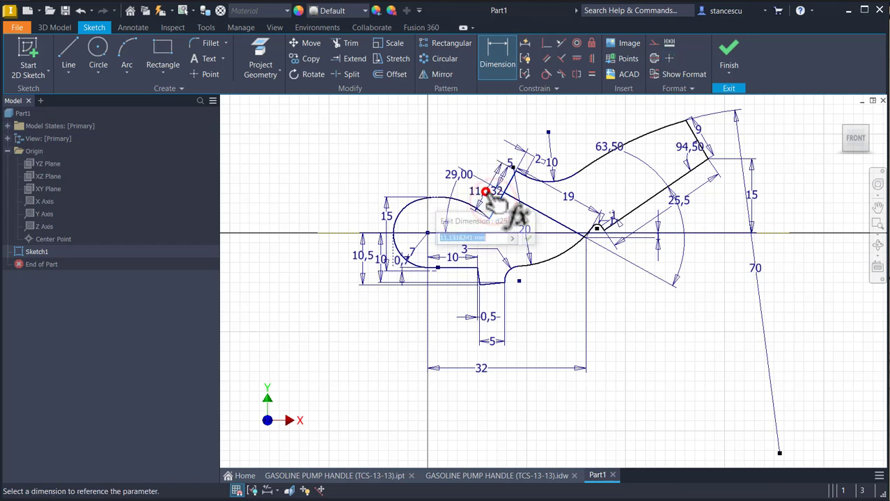
pyautogui.write('9')
pyautogui.press('Return')
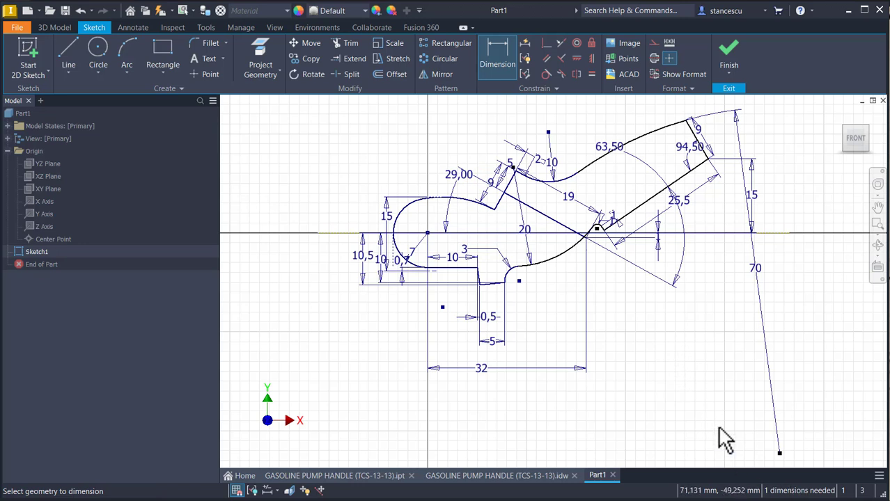
# - Dimension the horizontal distance from the origin to the lower corner of the handle's end as 54.5 mm
pyautogui.click(428, 234)
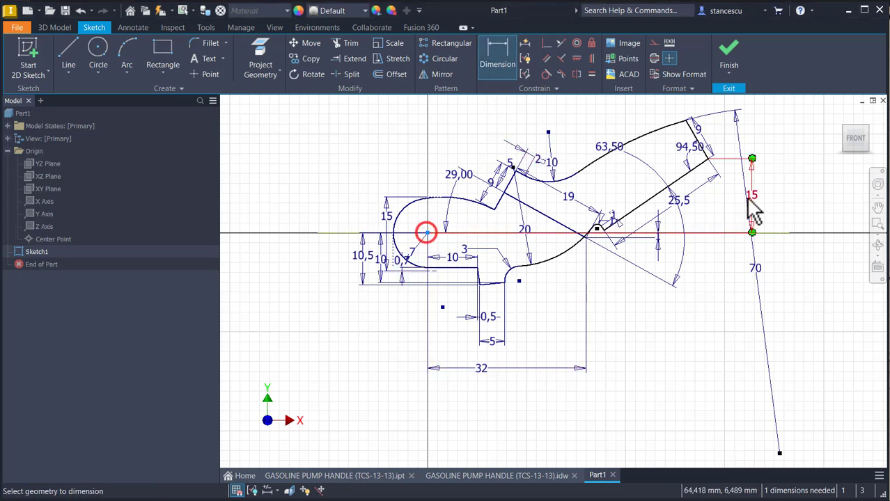
pyautogui.click(709, 158)
pyautogui.click(584, 392)
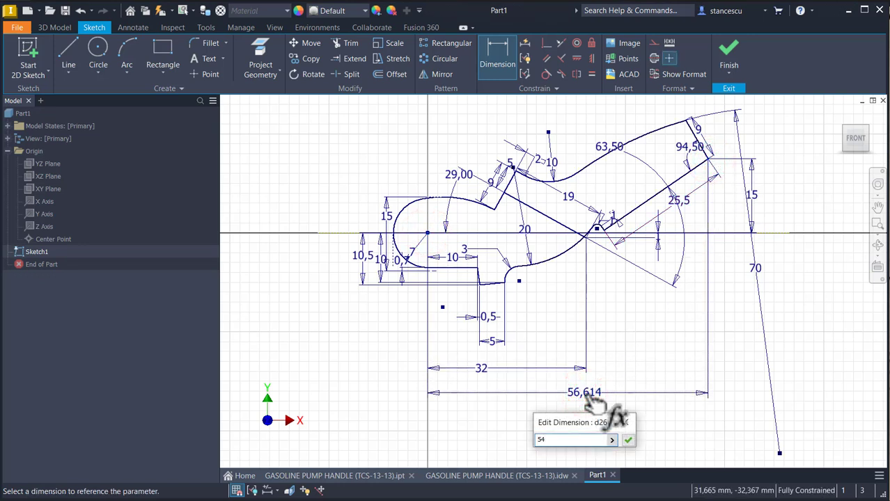
pyautogui.press('Return')
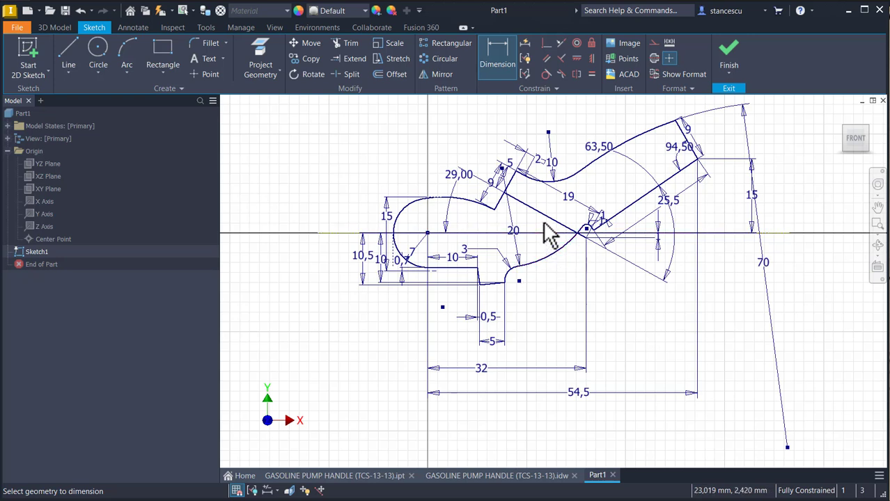
pyautogui.press('Escape')
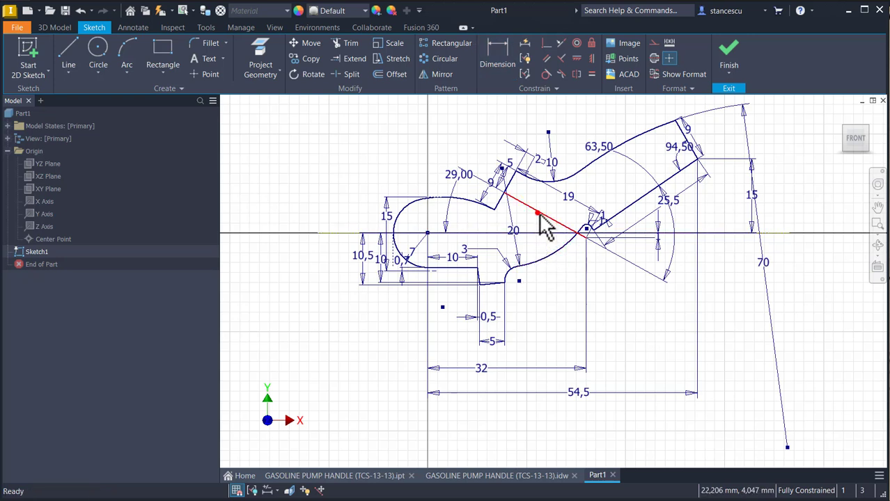
# - Convert the inner slanted line at 29 degrees to construction geometry
pyautogui.click(541, 214)
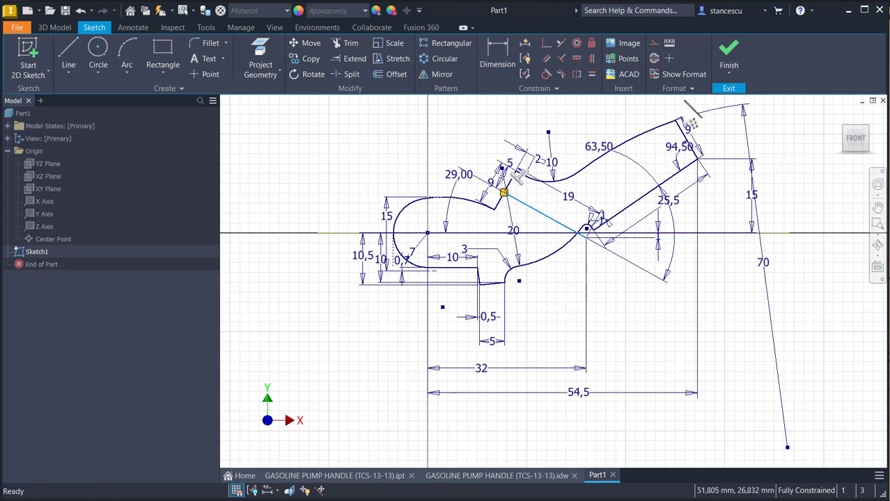
pyautogui.click(655, 43)
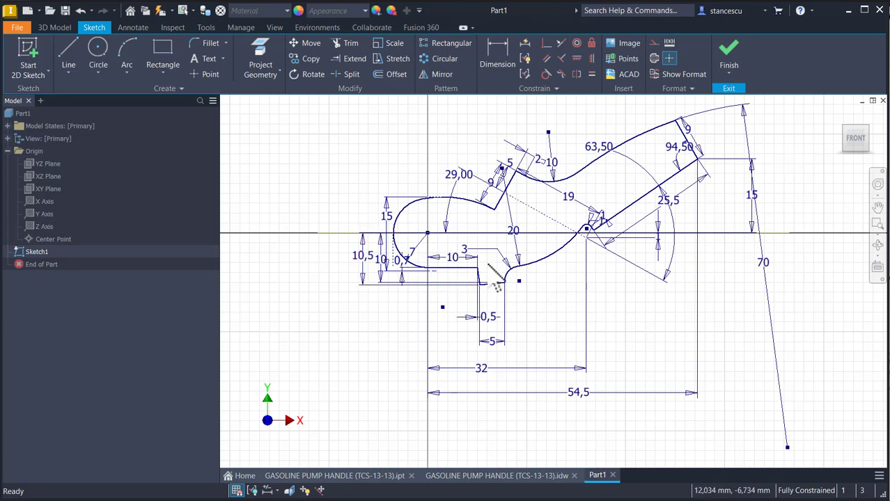
# - Check in the GASOLINE PUMP HANDLE (TCS-13-13).idw drawing how the inner slanted edge relates to the R3 arc's centre, and return to Part1
pyautogui.click(480, 475)
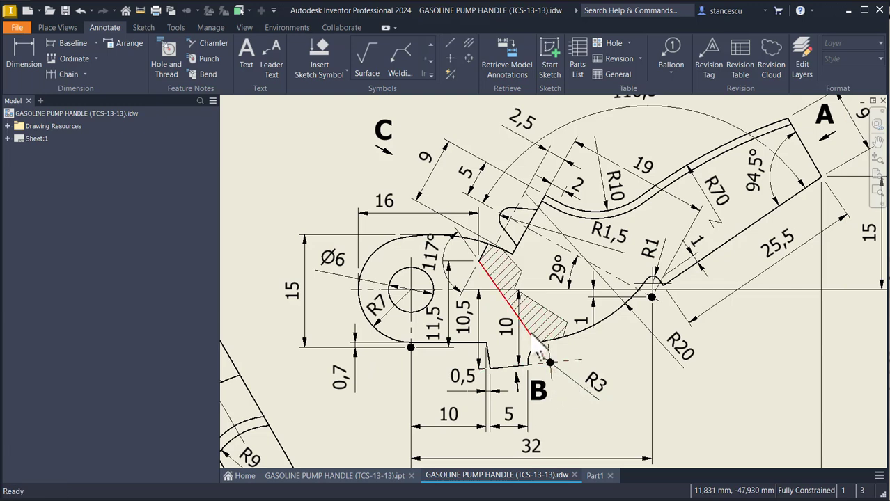
pyautogui.click(550, 363)
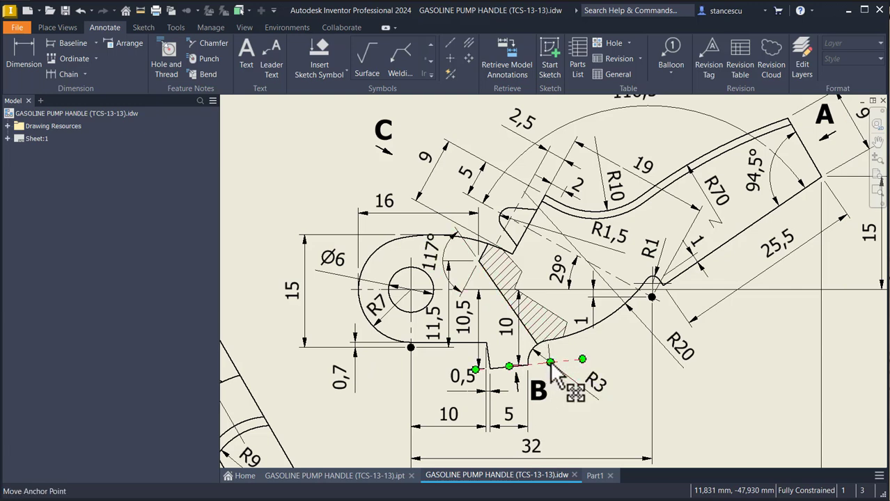
pyautogui.press('Escape')
pyautogui.click(550, 364)
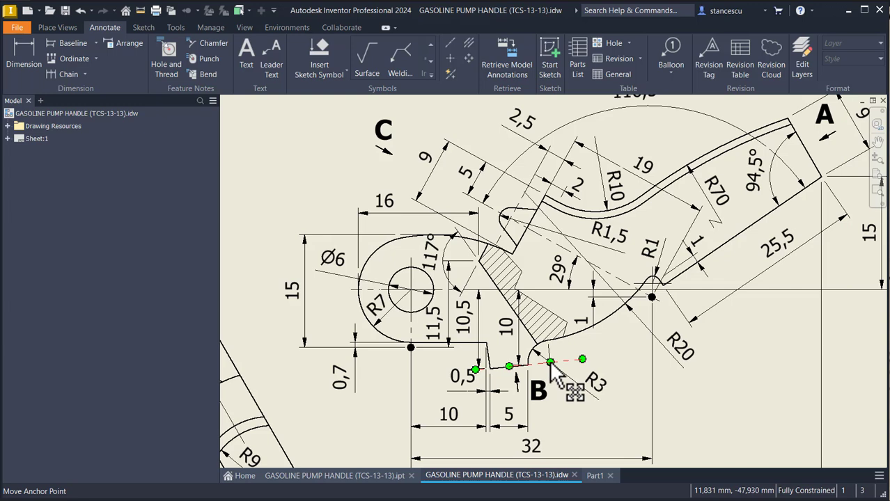
pyautogui.press('Escape')
pyautogui.click(550, 364)
pyautogui.press('Escape')
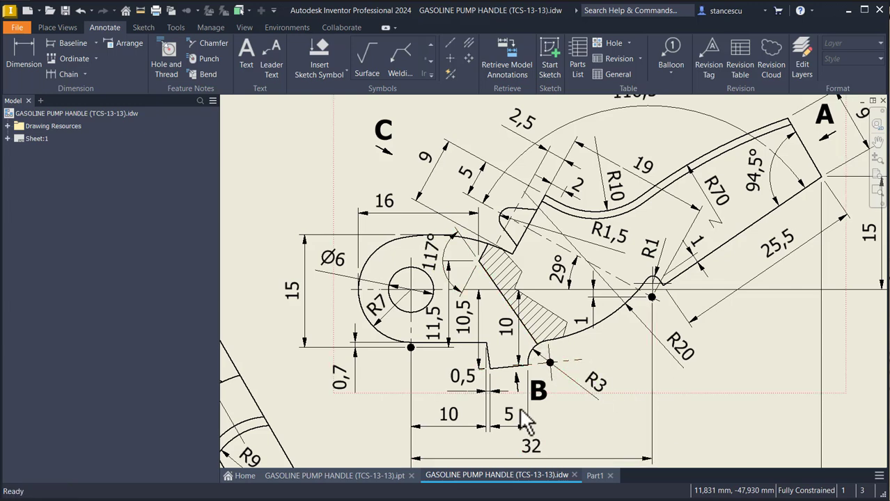
pyautogui.click(590, 476)
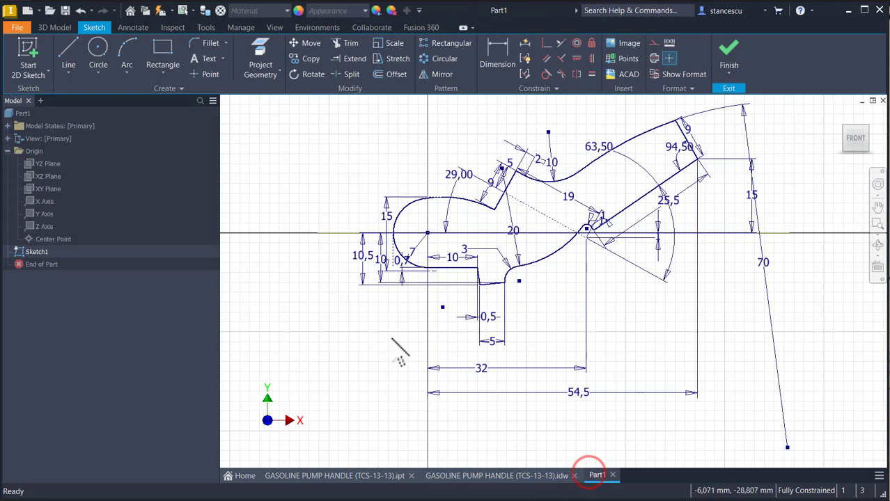
# - Sketch two connected lines inside the profile: about 3 mm down from the upper-left arc, and about 12 mm slanting down toward the 3 mm radius arc
pyautogui.click(72, 57)
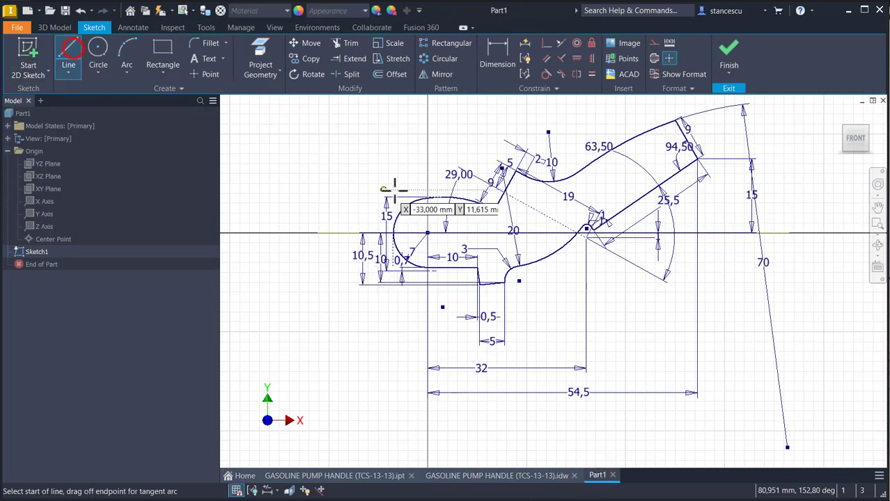
pyautogui.scroll(3, 481, 209)
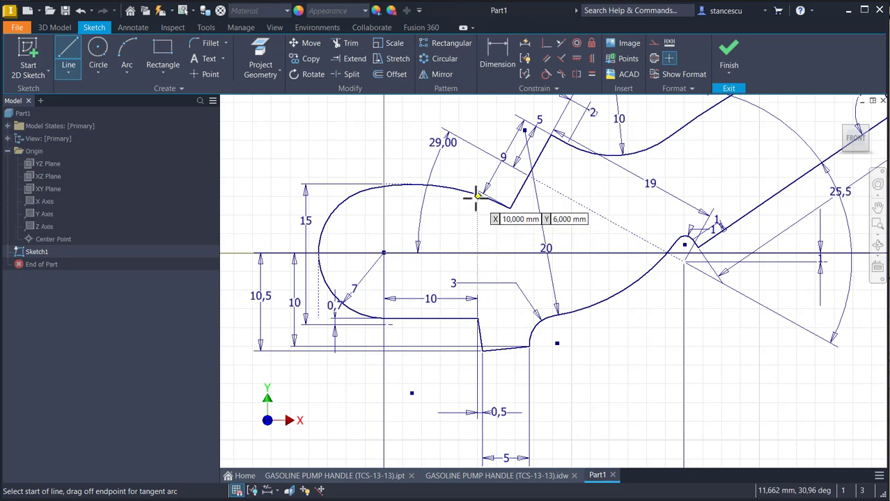
pyautogui.click(476, 194)
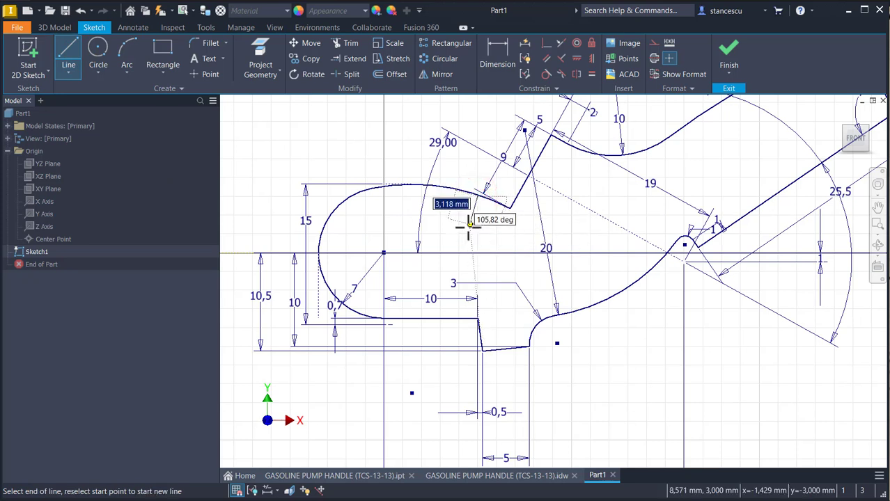
pyautogui.click(464, 225)
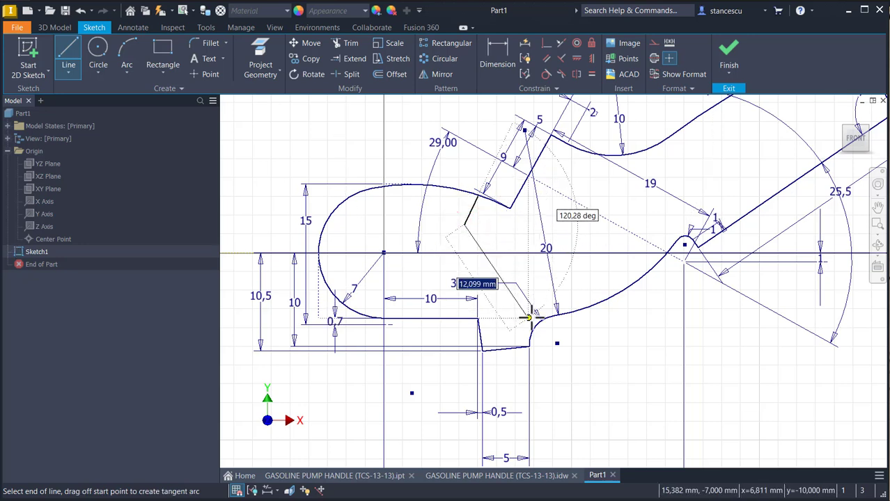
pyautogui.click(529, 316)
pyautogui.press('Escape')
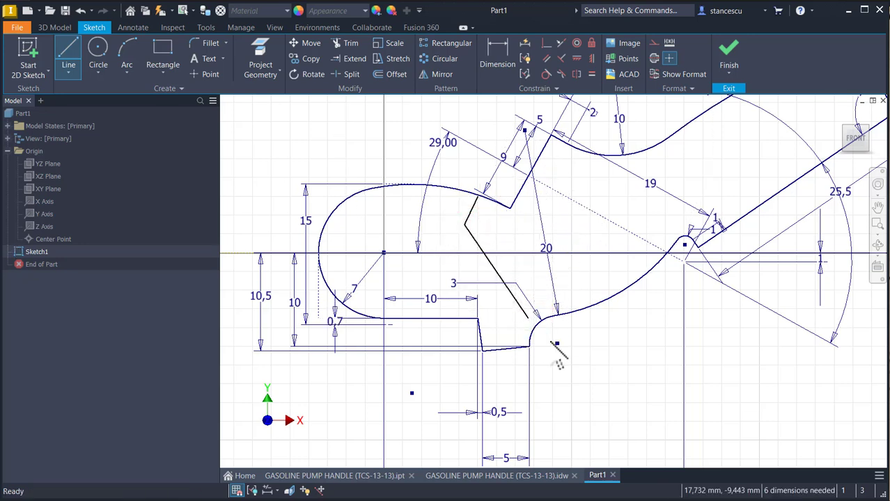
pyautogui.press('Escape')
# - Extend the long inner slanted line to the 3 mm radius arc and make it coincident with that arc's centre
pyautogui.click(354, 58)
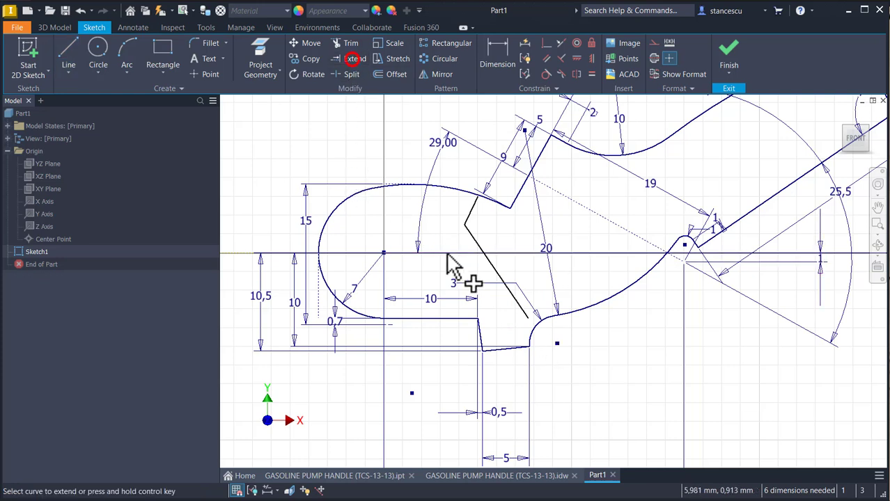
pyautogui.click(513, 301)
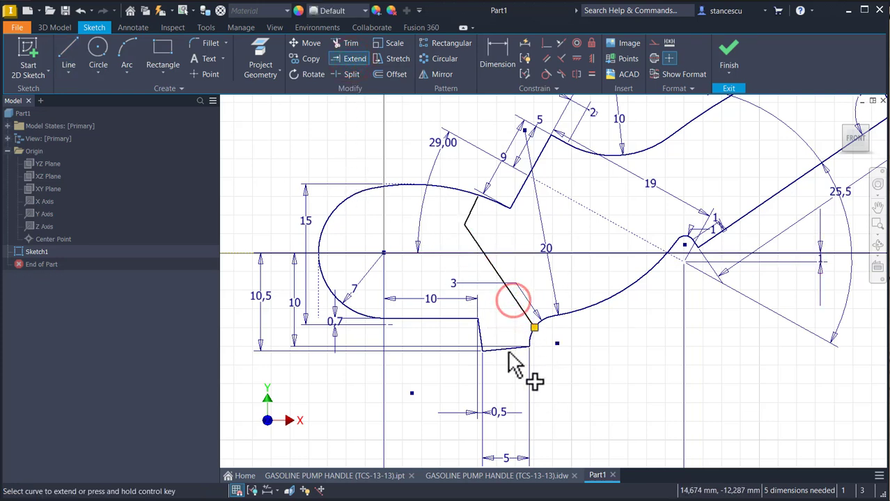
pyautogui.click(547, 44)
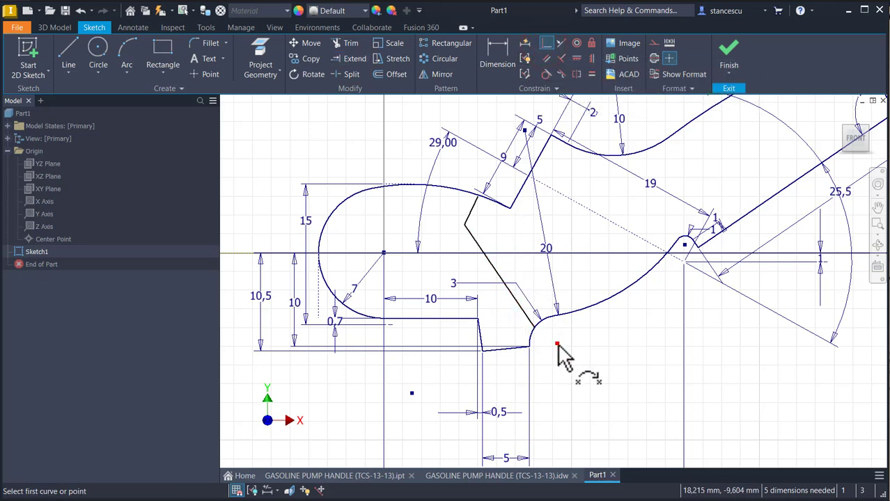
pyautogui.click(541, 335)
pyautogui.click(529, 325)
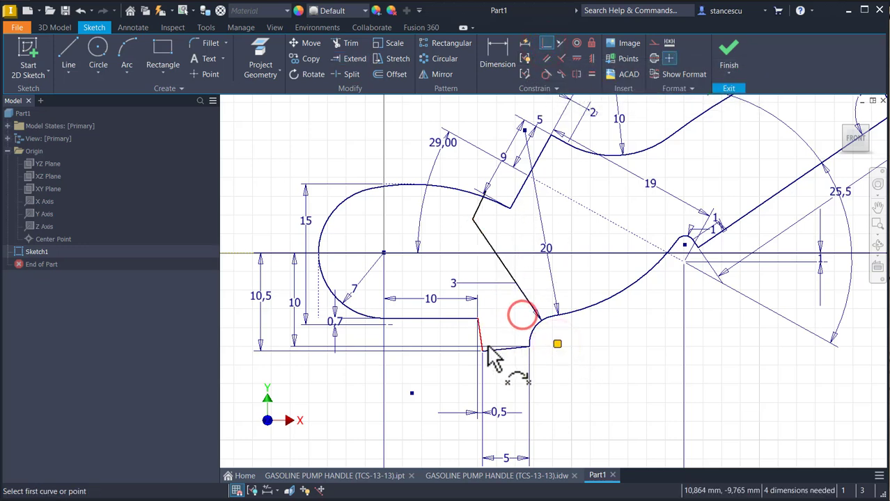
pyautogui.press('Escape')
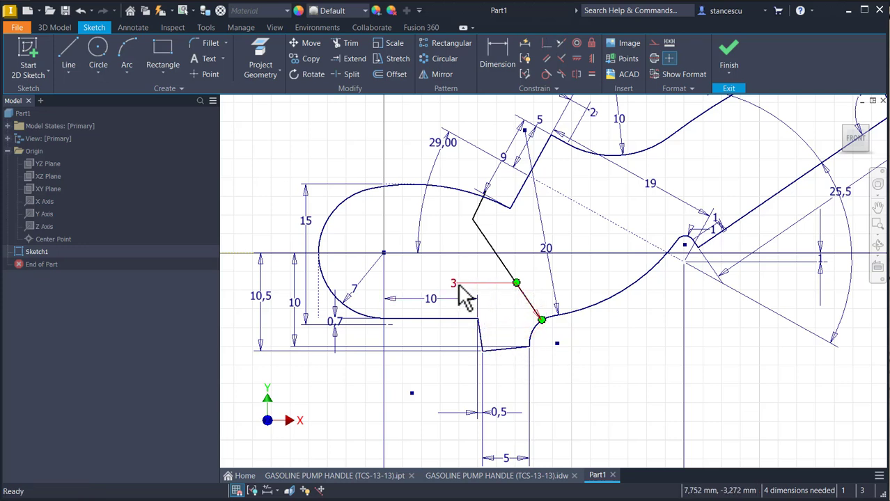
# - Reposition the 3 mm radius dimension so its value sits beside the small arc near the profile's bottom notch
pyautogui.click(456, 282)
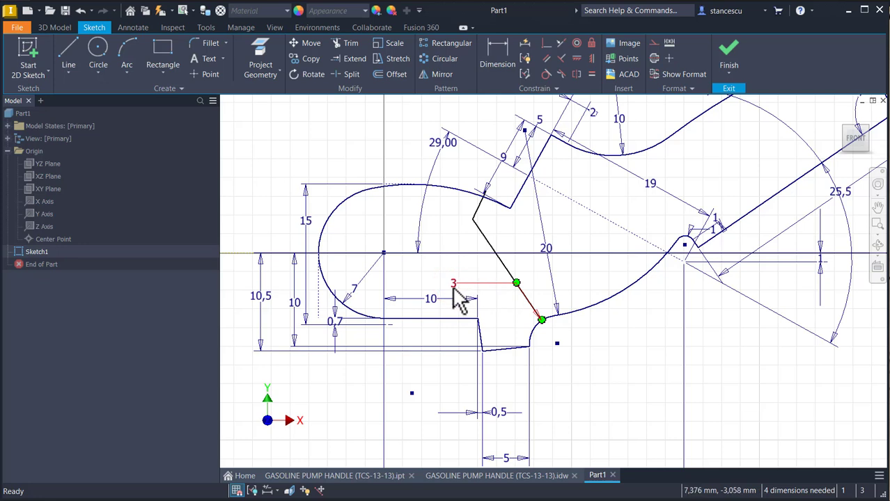
pyautogui.click(516, 283)
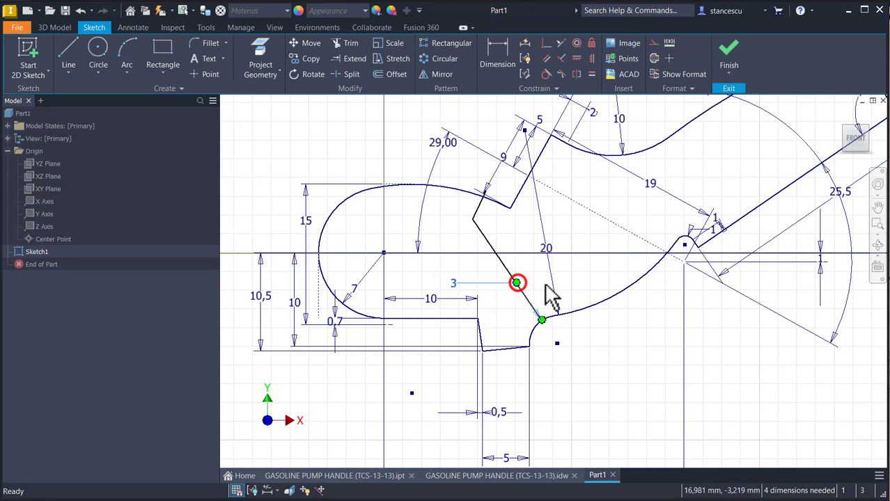
pyautogui.click(457, 258)
pyautogui.moveTo(456, 283); pyautogui.dragTo(545, 342)
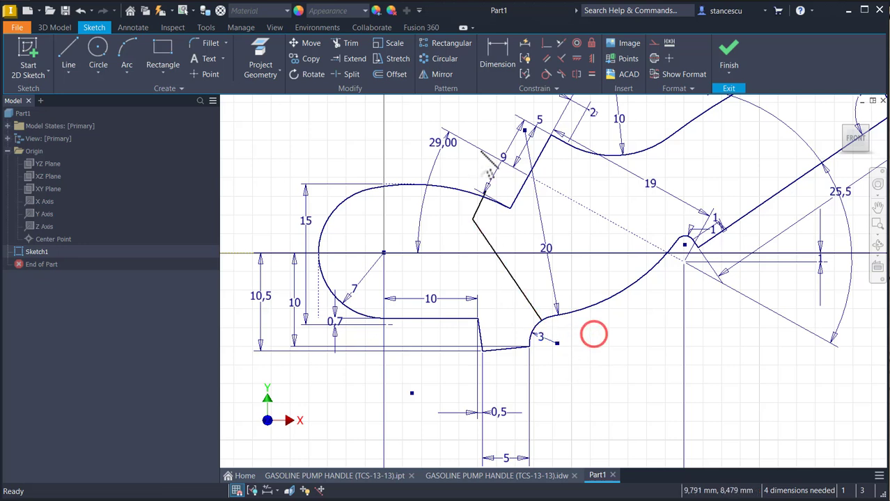
# - Dimension the horizontal distance from the profile's leftmost edge to the corner joining the two inner lines as 16 mm
pyautogui.click(498, 49)
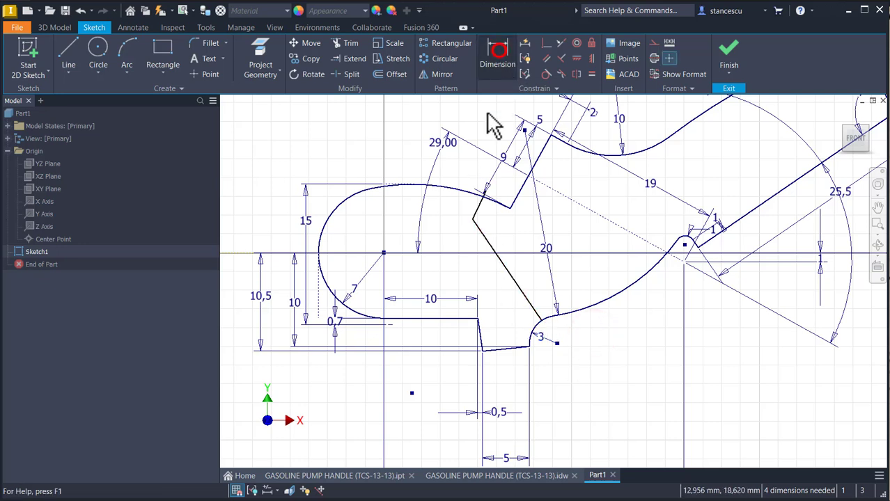
pyautogui.click(473, 219)
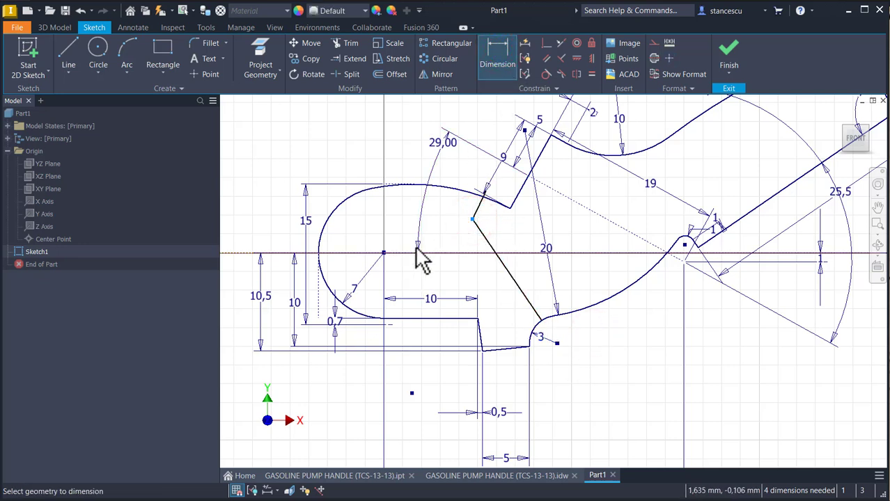
pyautogui.click(319, 277)
pyautogui.click(392, 166)
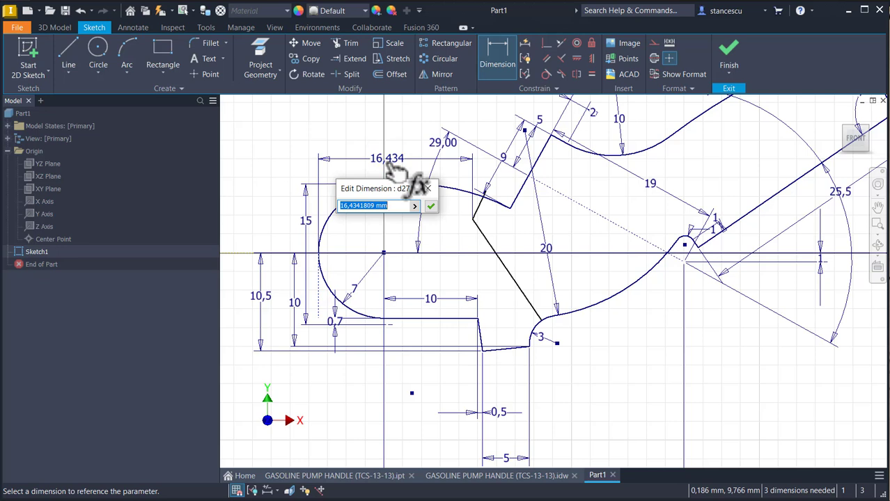
pyautogui.press('Return')
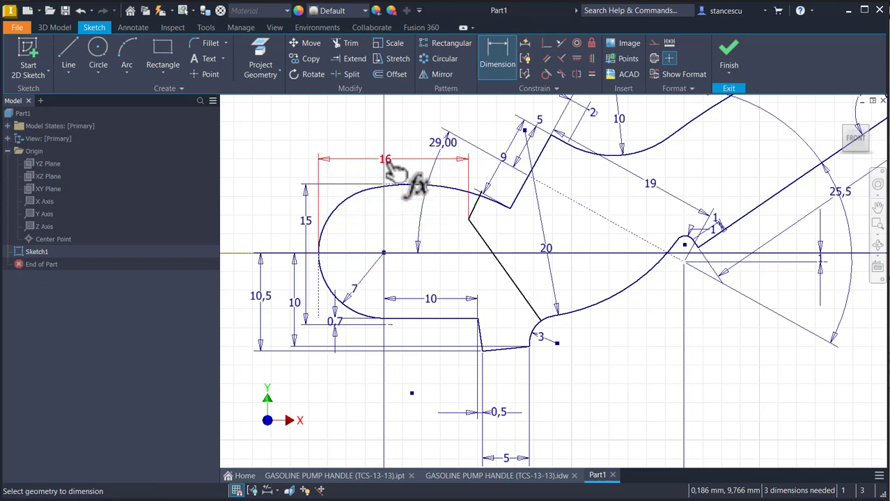
# - Dimension the vertical distance from the inner lines' shared corner to the lower reference point just beneath the profile's bottom edge
pyautogui.click(468, 220)
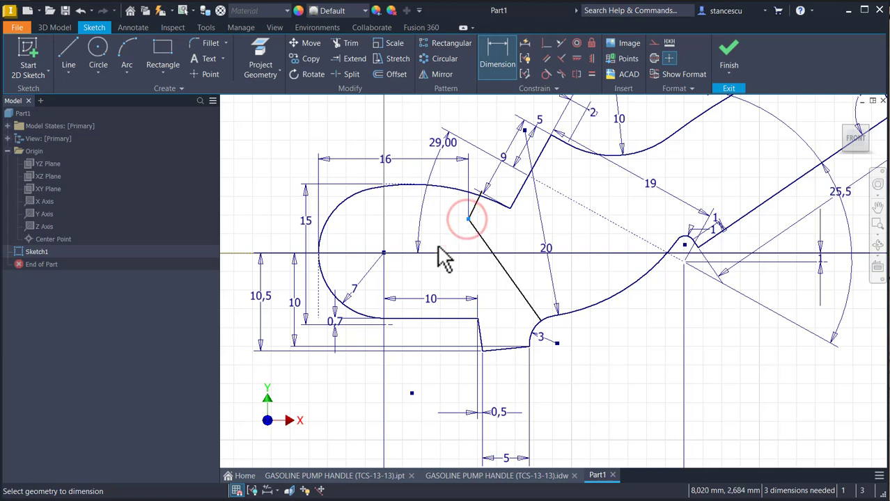
pyautogui.click(387, 324)
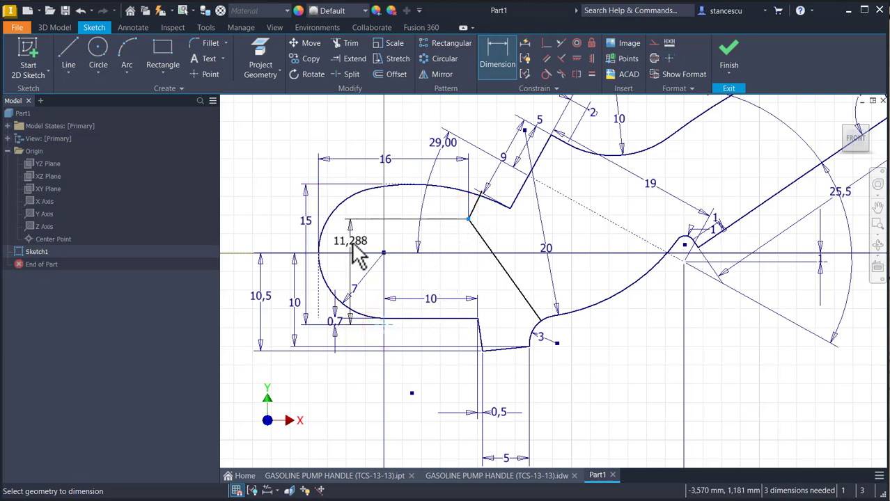
# - Set the vertical dimension of the corner where the two inner lines meet to 11.5 mm
pyautogui.click(351, 242)
pyautogui.write('11,5')
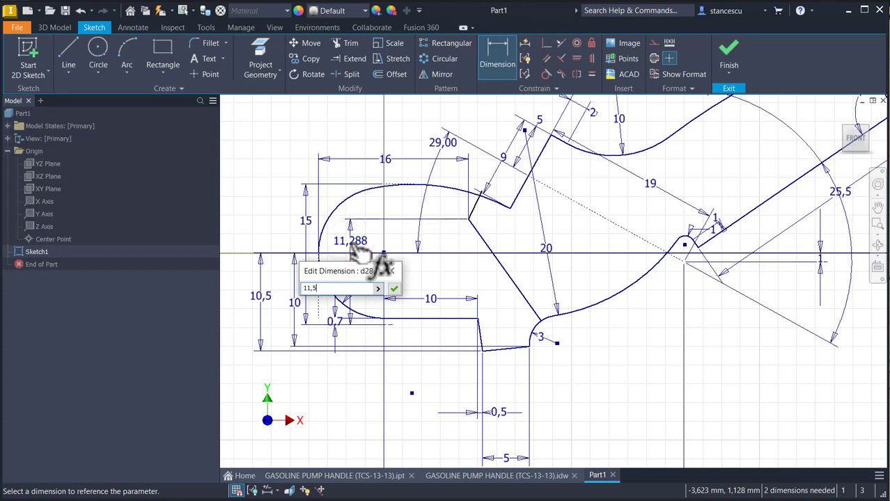
pyautogui.press('Return')
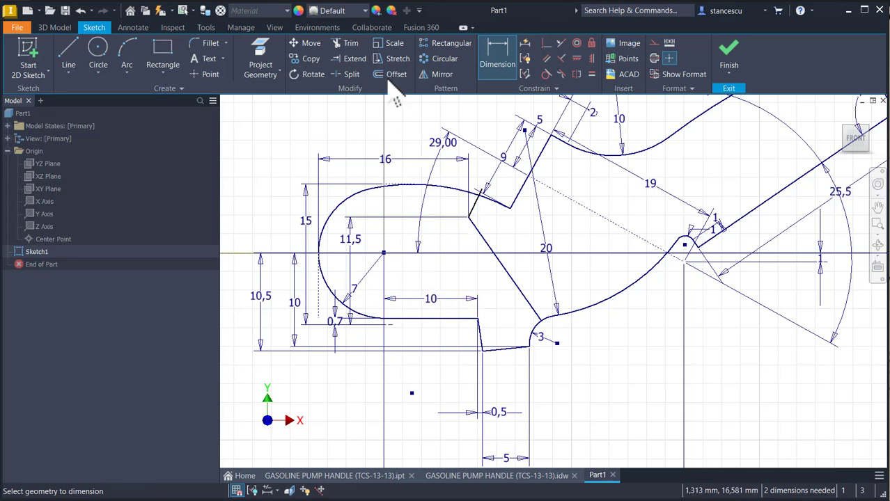
# - Trim the end of the short inner line that extends past the upper arc
pyautogui.click(348, 43)
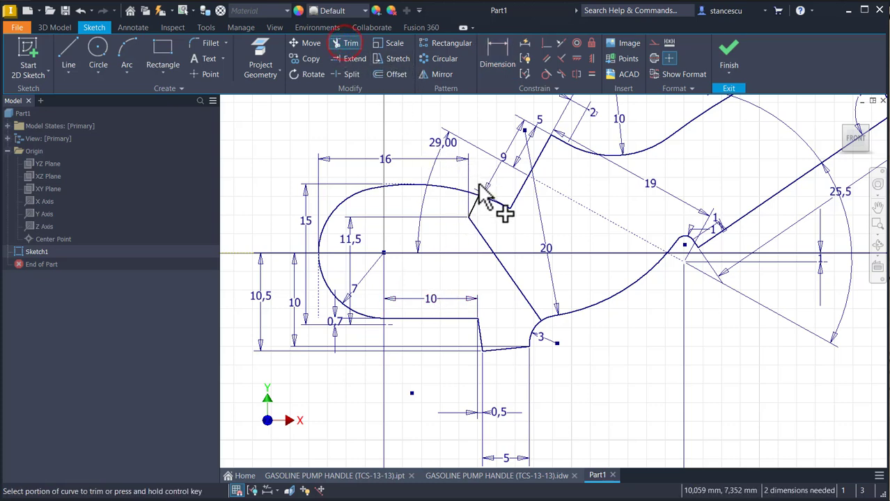
pyautogui.scroll(-3, 481, 192)
pyautogui.click(481, 203)
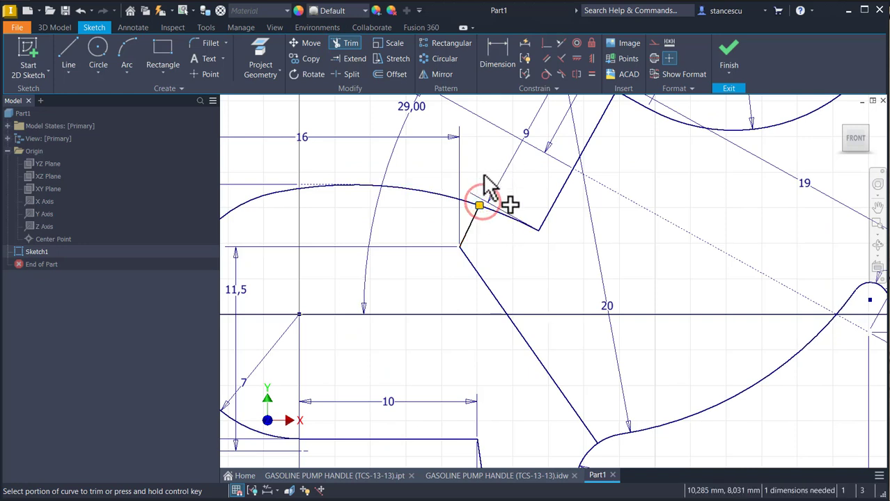
pyautogui.press('Escape')
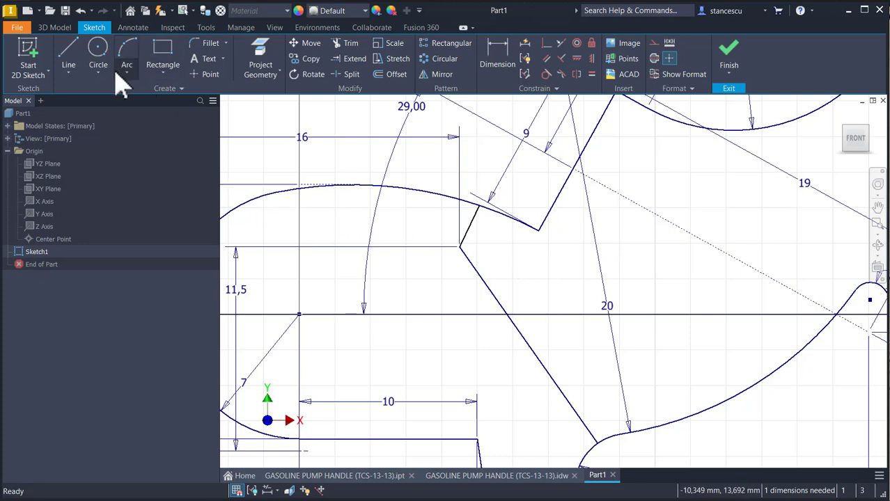
# - Dimension the angle between the short and long inner lines as 117 degrees
pyautogui.click(506, 51)
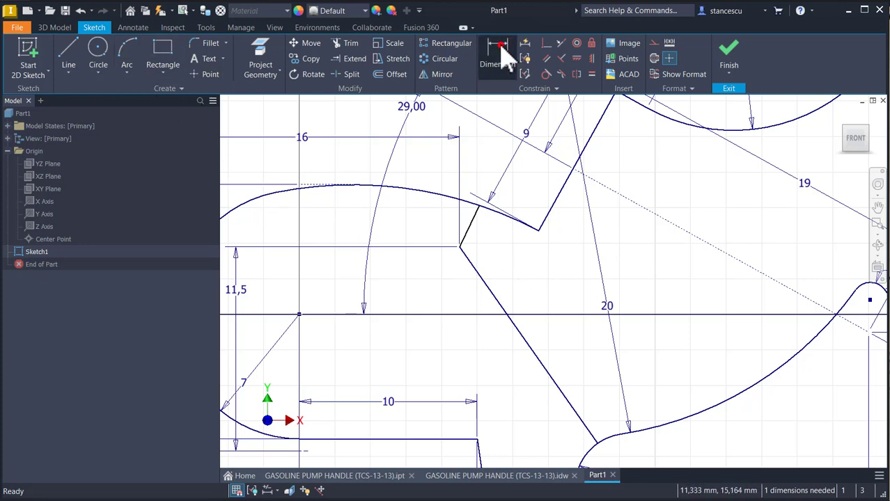
pyautogui.click(472, 221)
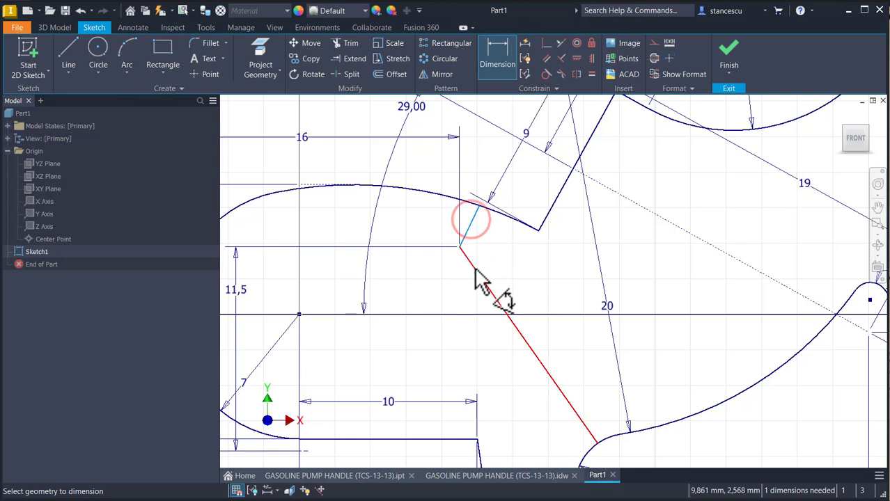
pyautogui.click(475, 269)
pyautogui.click(498, 256)
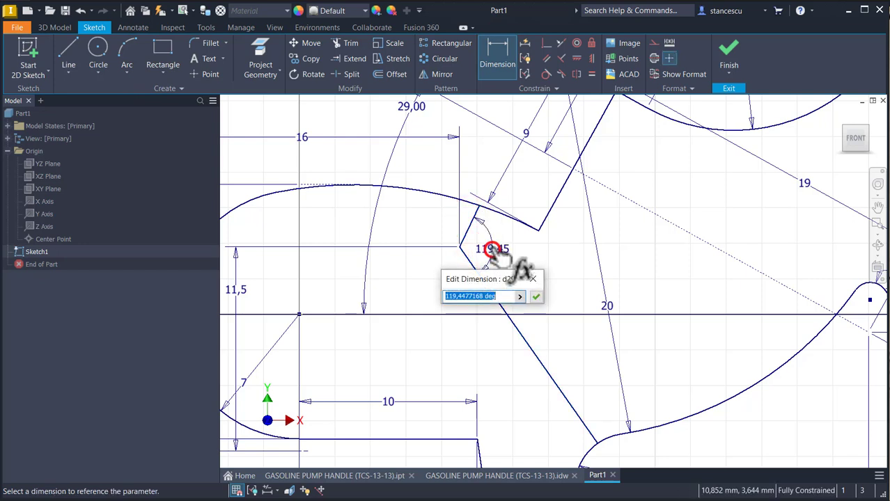
pyautogui.write('117')
pyautogui.press('Return')
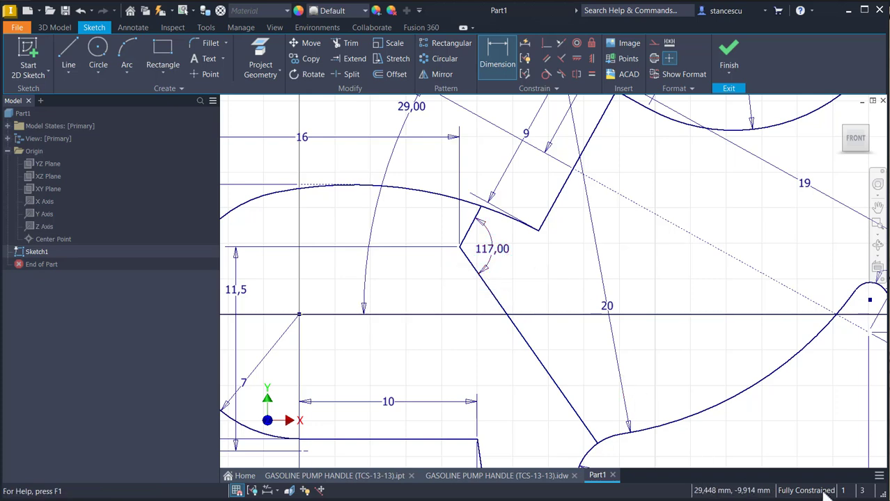
# - Reposition the 63.5 degree angle dimension outside the handle outline, below the horizontal axis
pyautogui.scroll(-5, 675, 261)
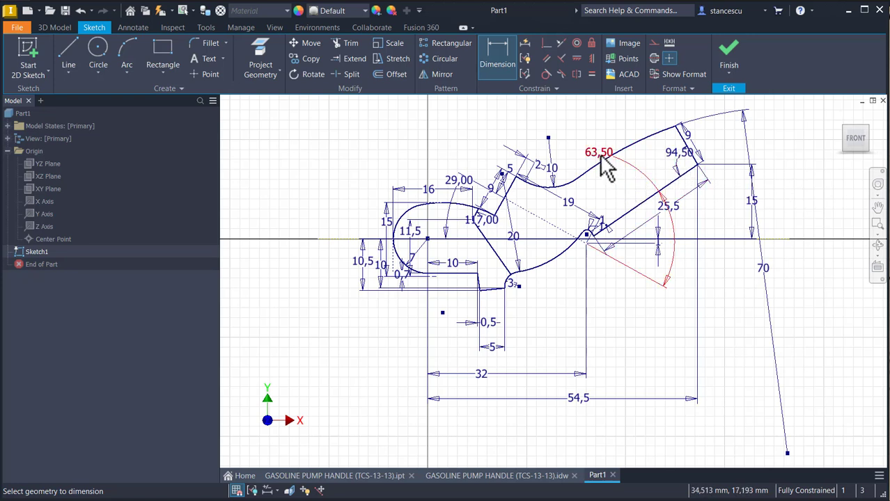
pyautogui.moveTo(605, 164); pyautogui.dragTo(738, 278)
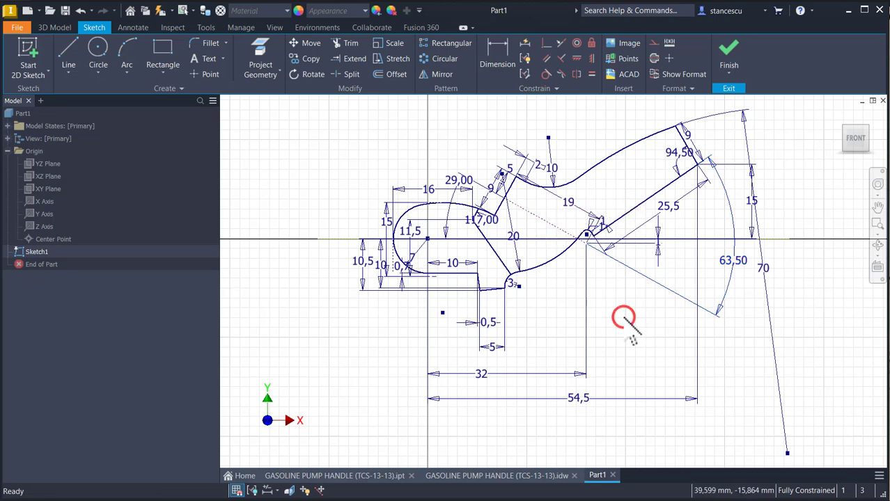
# - Convert the two inner lines joined by the 117 degree angle to construction geometry
pyautogui.scroll(3, 473, 241)
pyautogui.scroll(3, 476, 244)
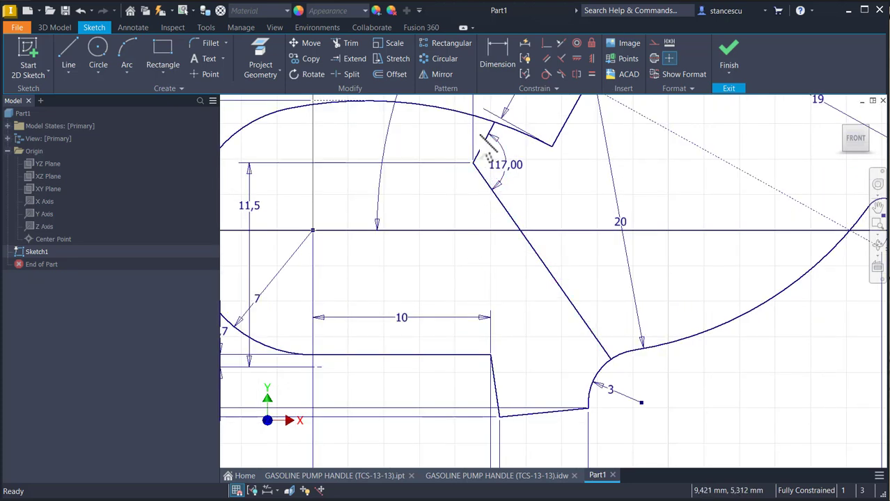
pyautogui.click(475, 202)
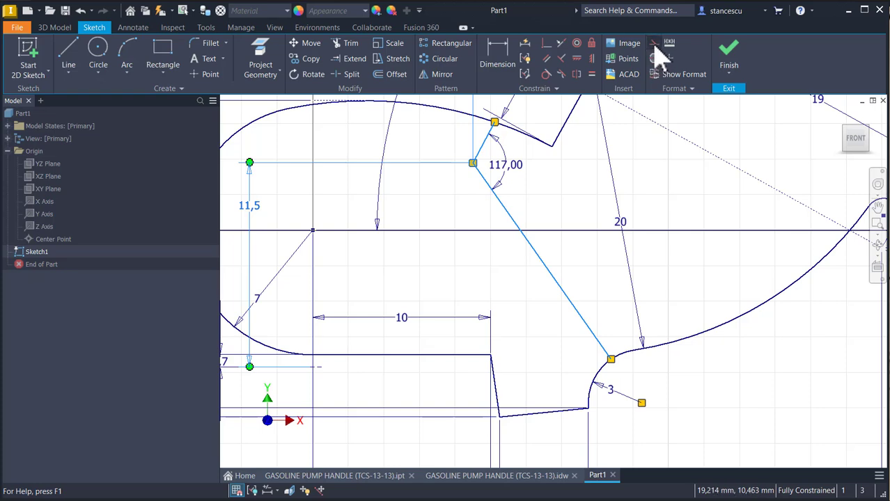
pyautogui.click(654, 43)
pyautogui.press('Home')
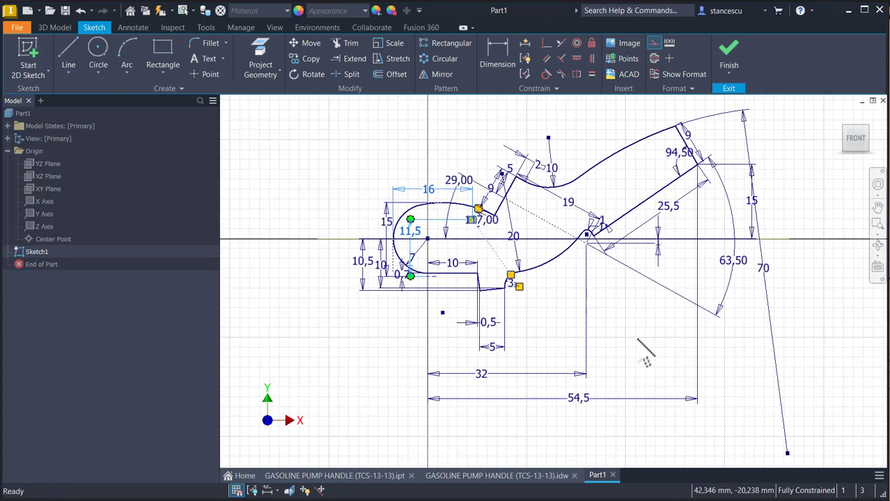
pyautogui.click(638, 341)
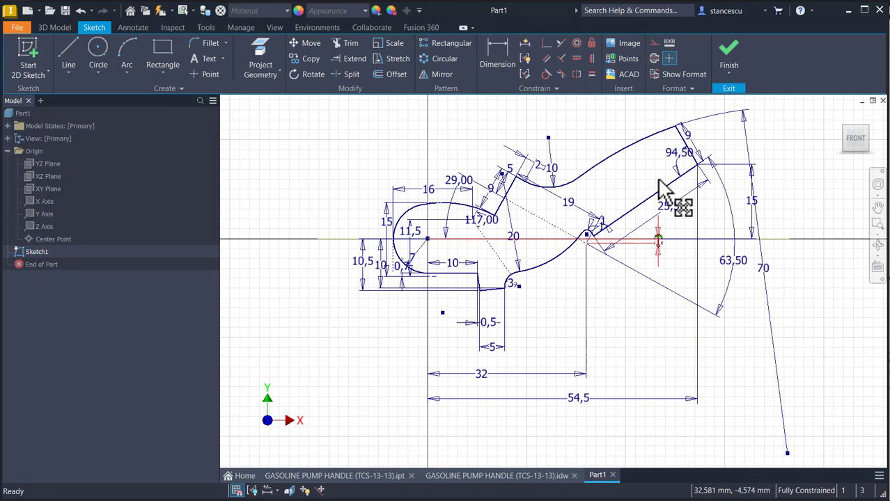
# - Finish the sketch and extrude the handle profile symmetrically with a total distance of 8 mm
pyautogui.click(729, 59)
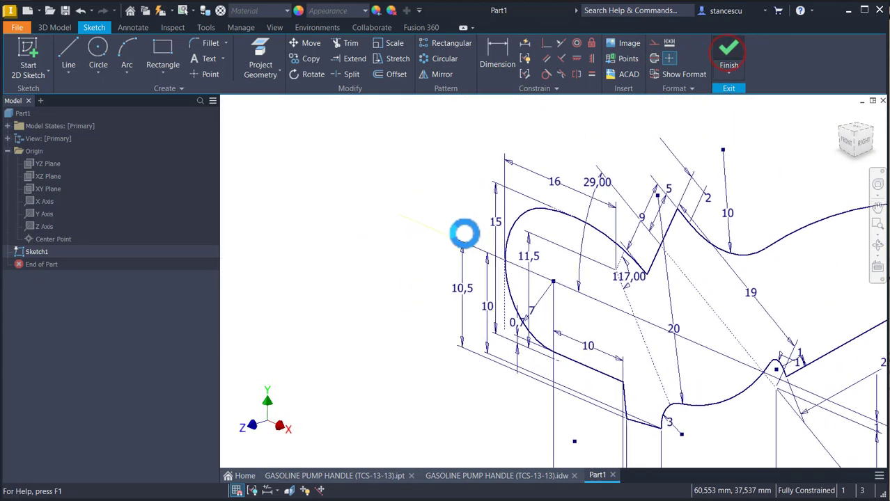
pyautogui.press('F6')
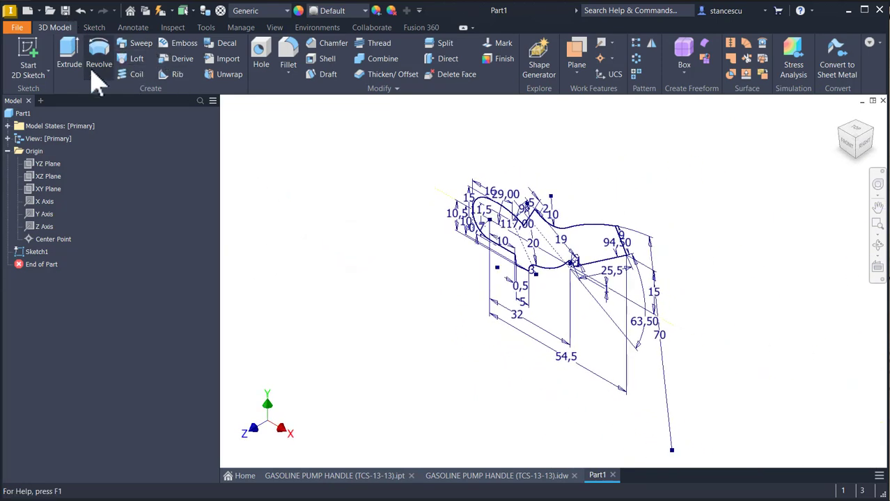
pyautogui.click(69, 50)
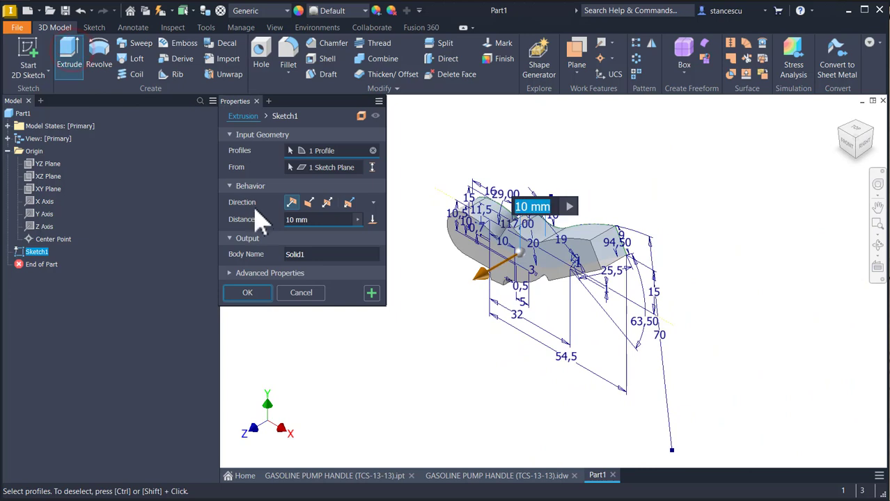
pyautogui.click(327, 202)
pyautogui.click(317, 220)
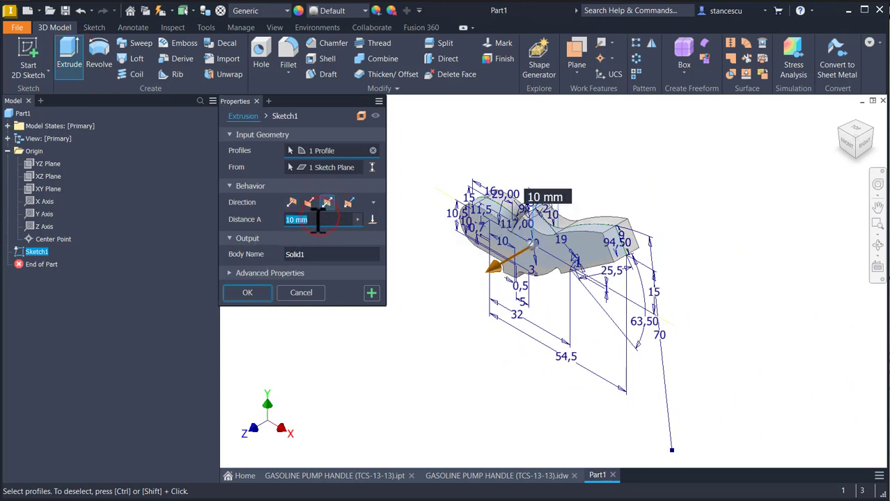
pyautogui.write('8')
pyautogui.press('Return')
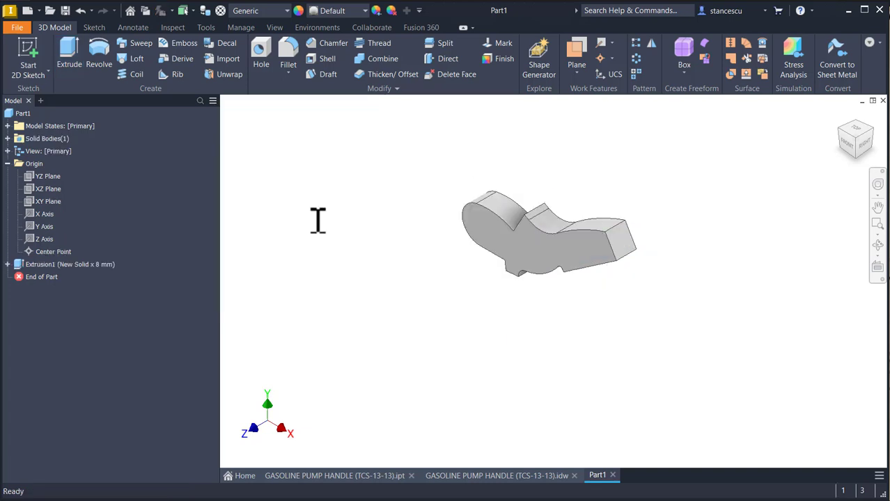
# - Start a new sketch on the XY plane and slice the graphics at the sketch plane
pyautogui.press('F6')
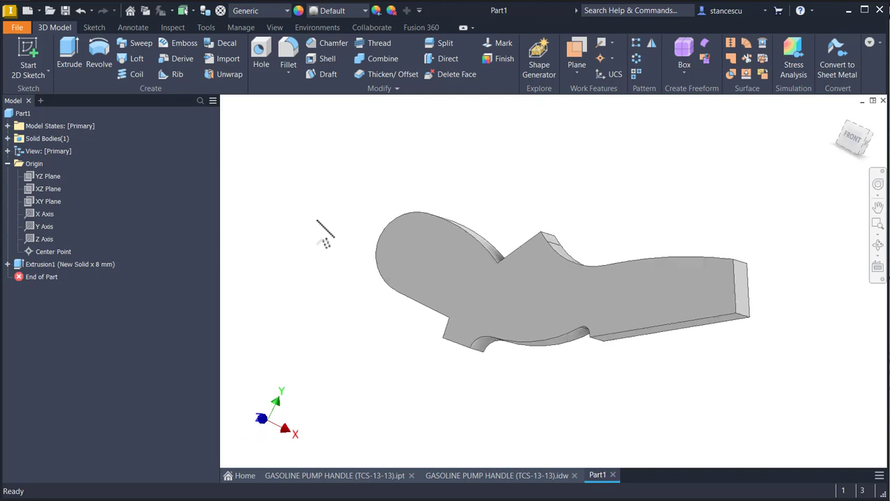
pyautogui.press('F6')
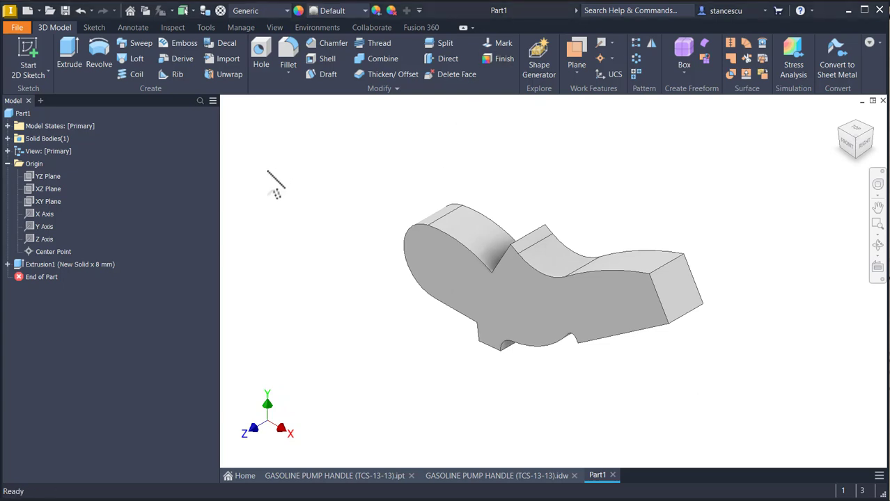
pyautogui.click(30, 201)
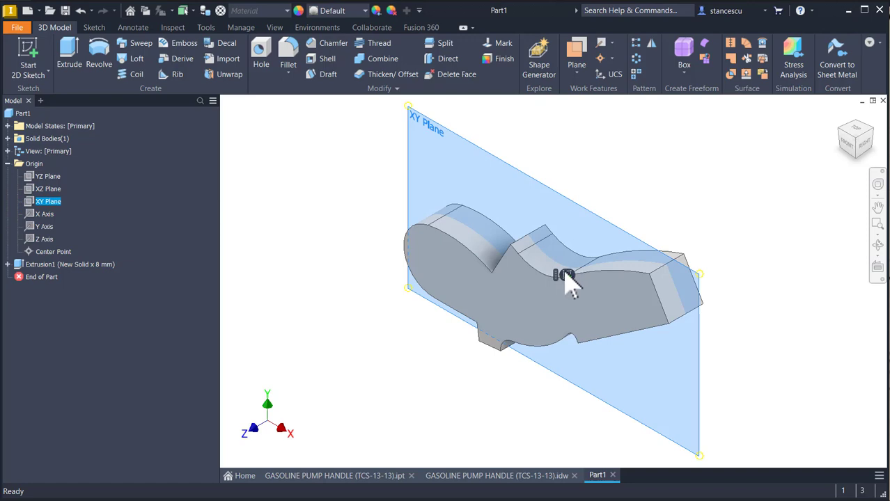
pyautogui.click(561, 275)
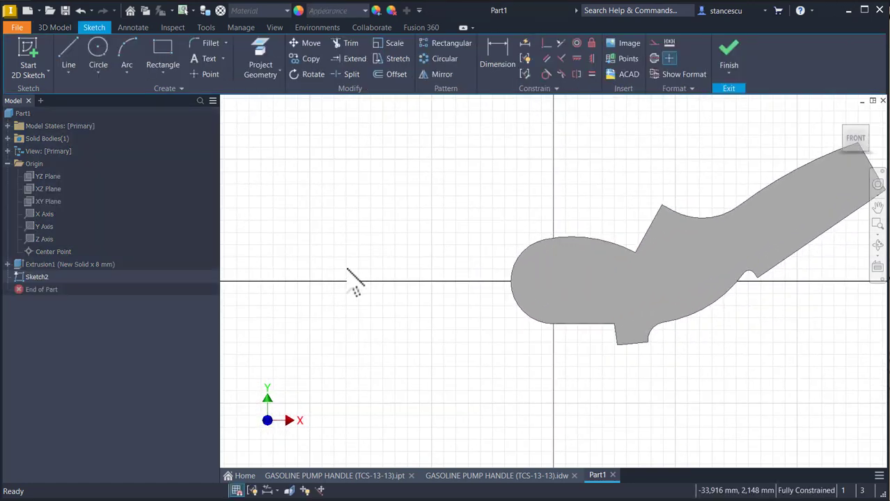
pyautogui.press('F7')
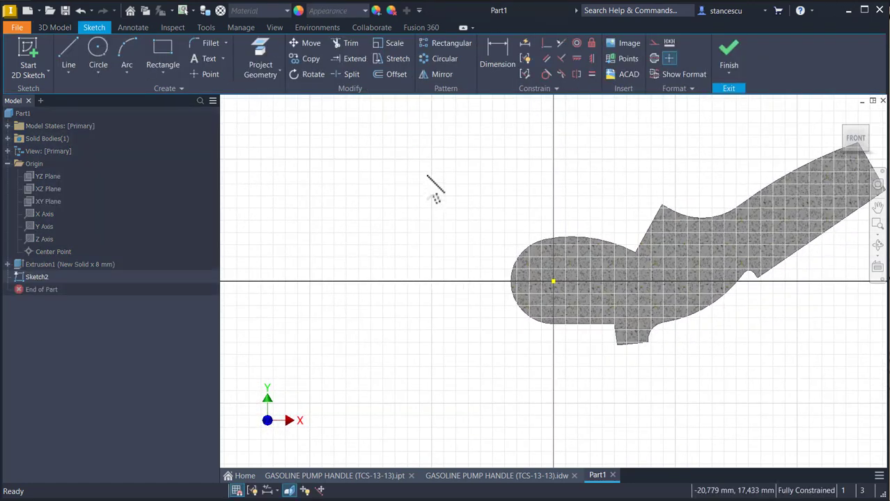
pyautogui.press('Home')
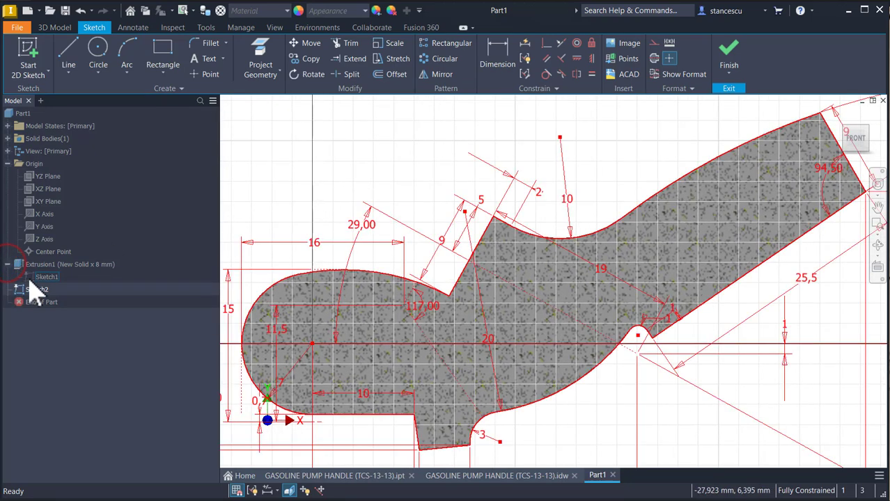
# - Make Sketch1 under the extrusion visible
pyautogui.click(30, 279)
pyautogui.rightClick(30, 277)
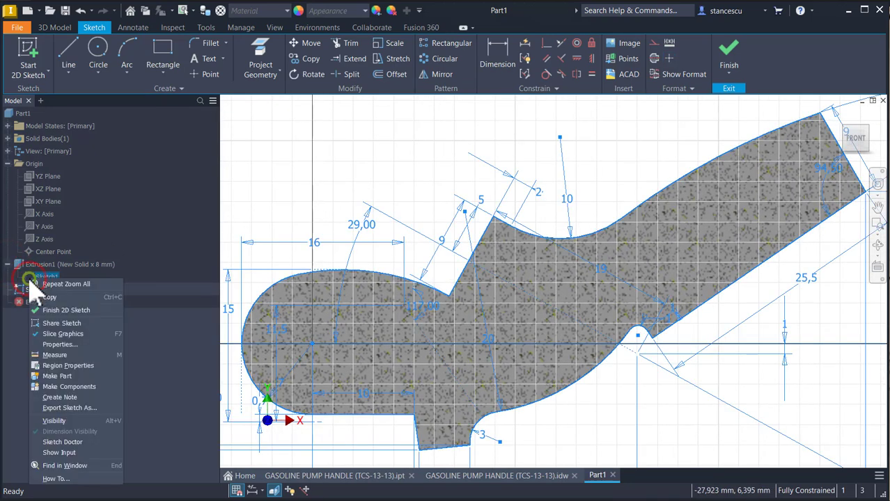
pyautogui.click(67, 421)
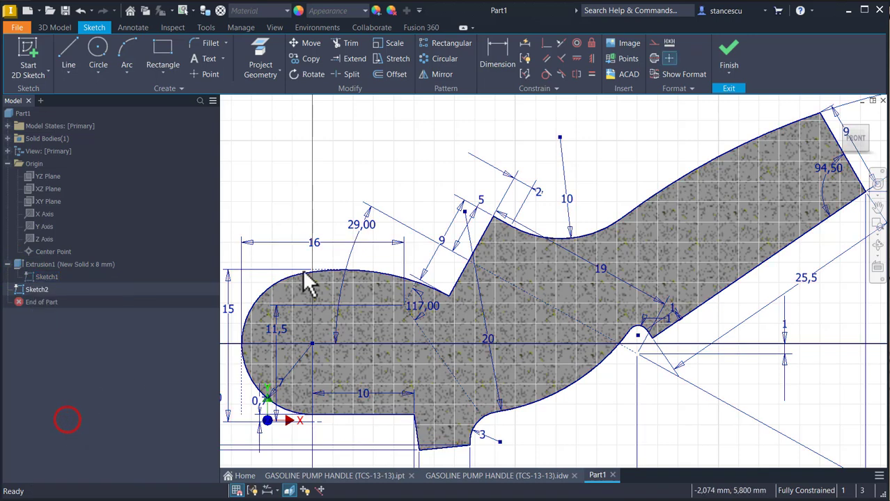
pyautogui.click(418, 149)
# - Project the two inner lines at the 117 degree angle and the handle's rounded-end and lower-notch outline into the new sketch
pyautogui.click(260, 62)
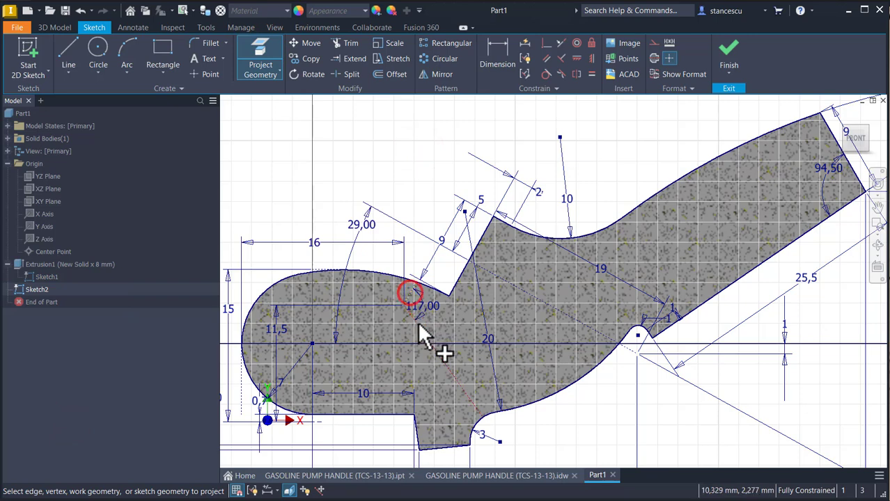
pyautogui.click(418, 326)
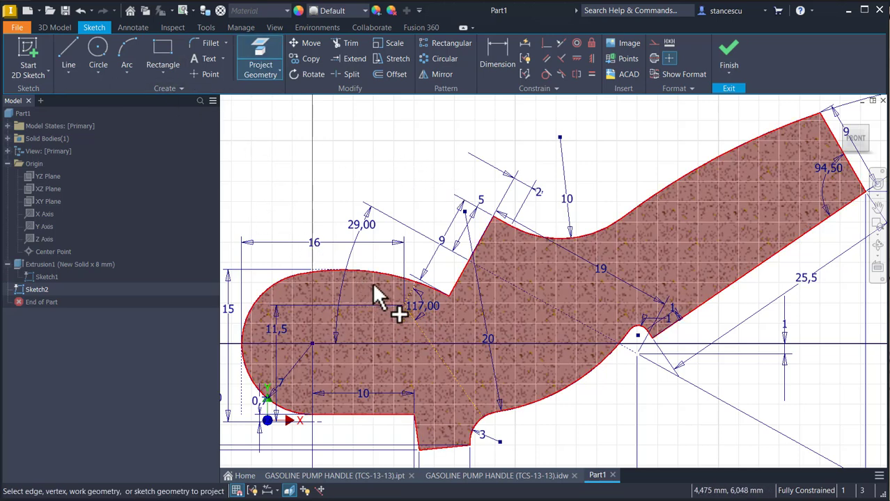
pyautogui.click(380, 274)
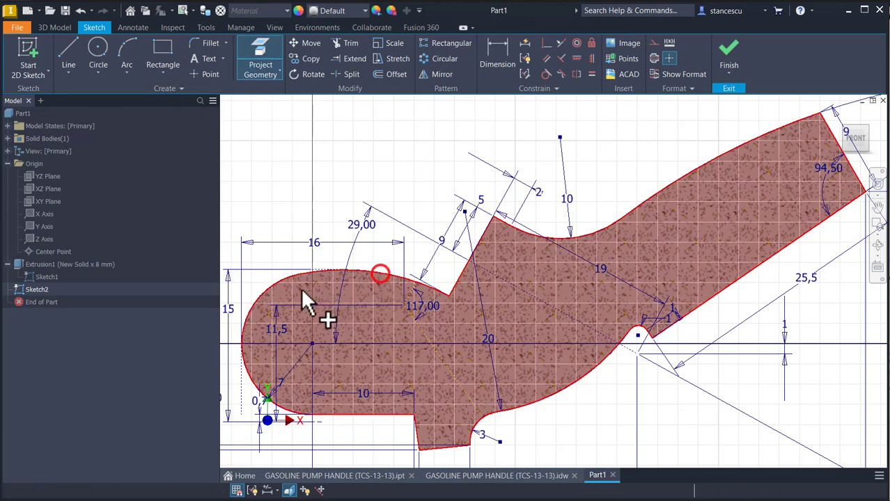
pyautogui.click(280, 283)
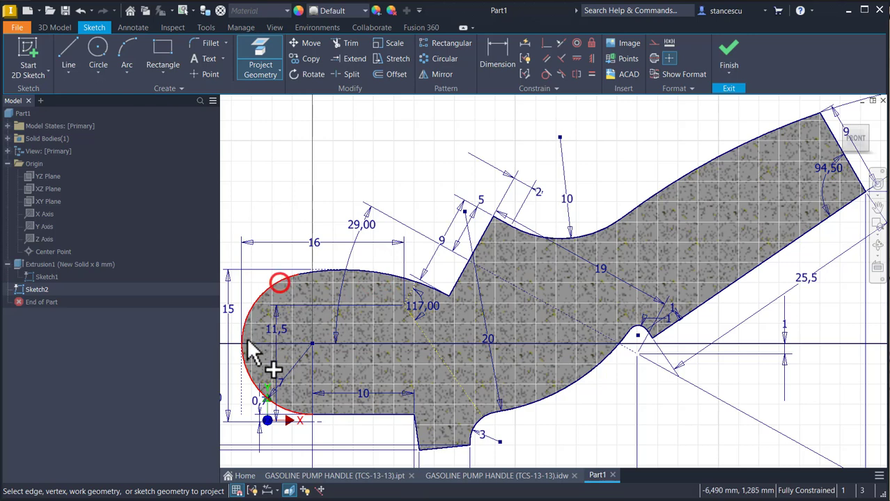
pyautogui.click(329, 416)
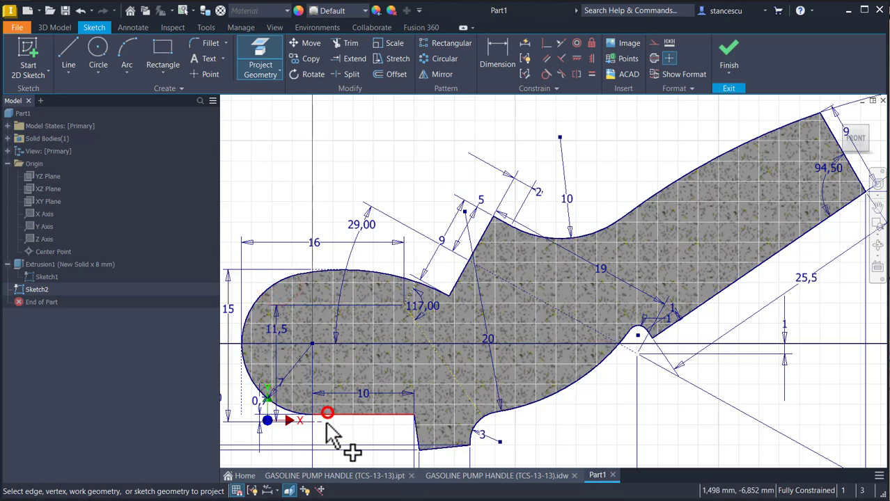
pyautogui.click(416, 437)
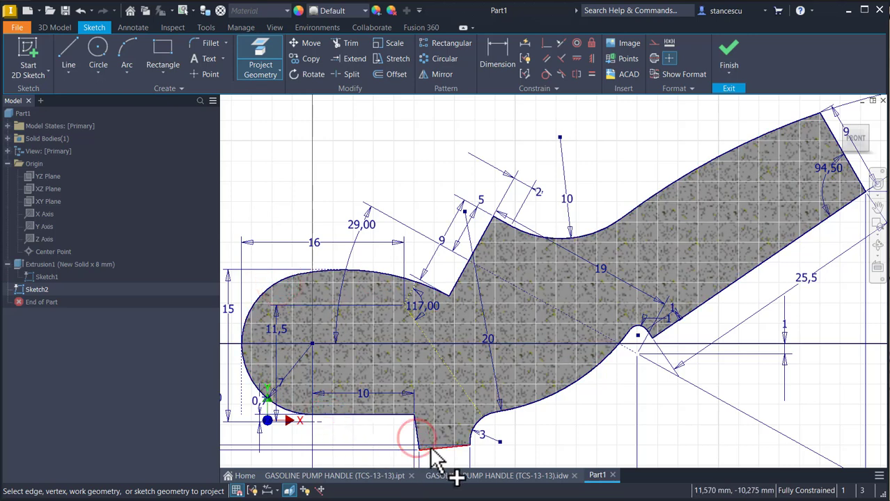
pyautogui.click(426, 446)
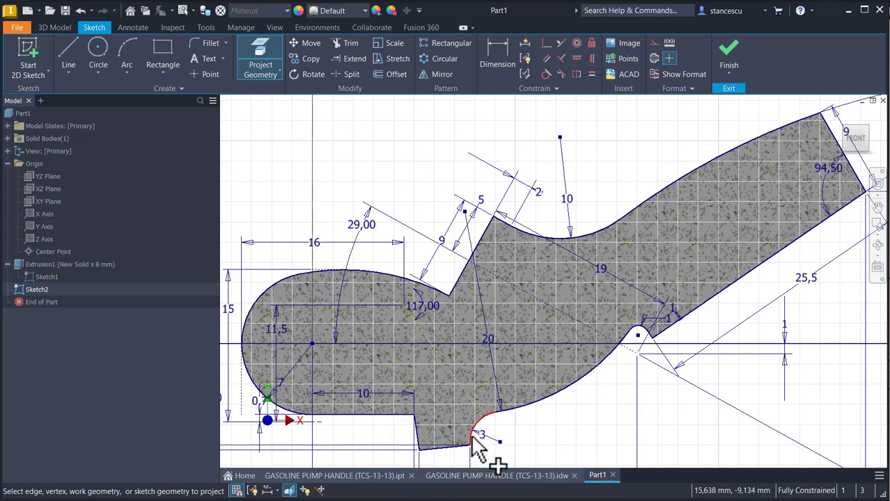
pyautogui.click(473, 437)
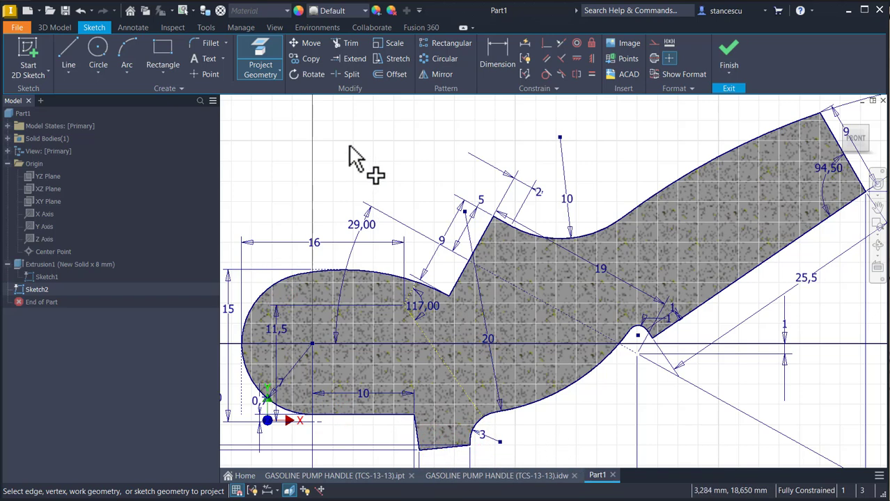
pyautogui.press('Escape')
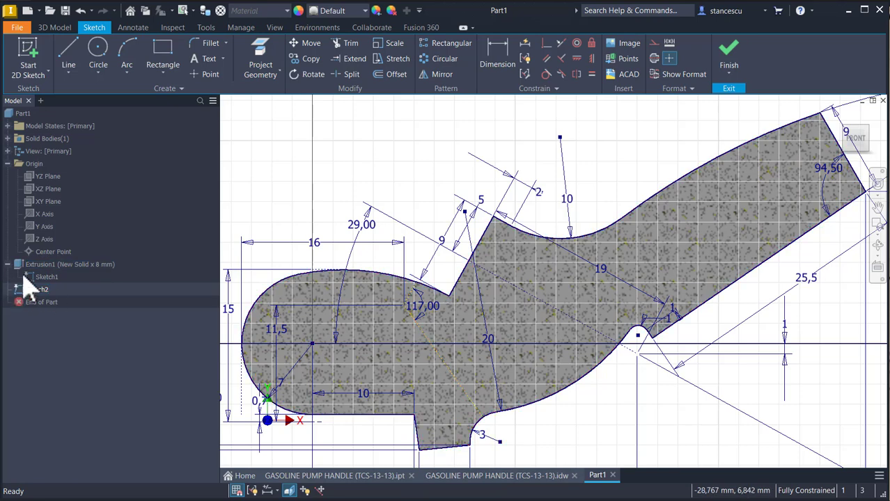
# - Hide Sketch1 and convert the two projected inner lines from construction to regular geometry
pyautogui.rightClick(26, 280)
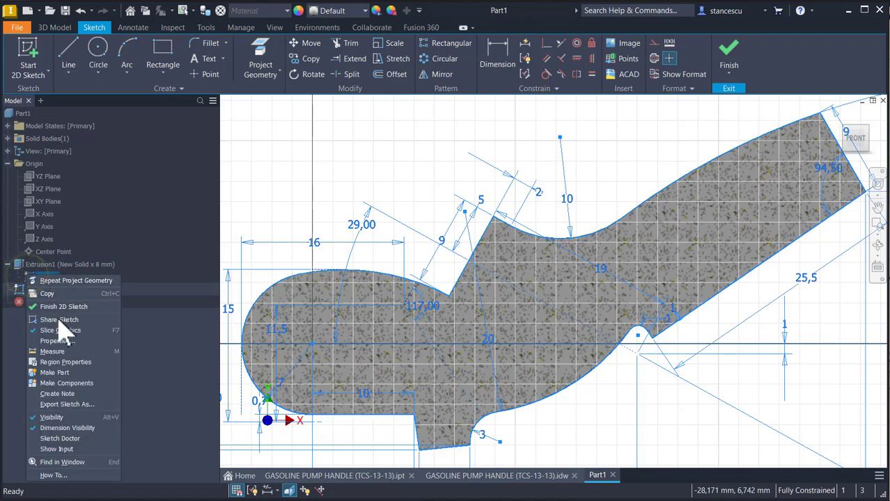
pyautogui.click(61, 417)
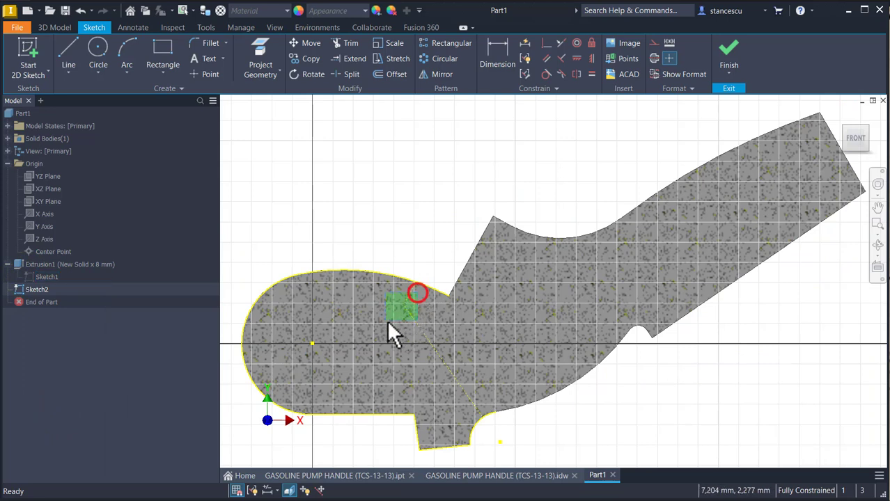
pyautogui.click(655, 42)
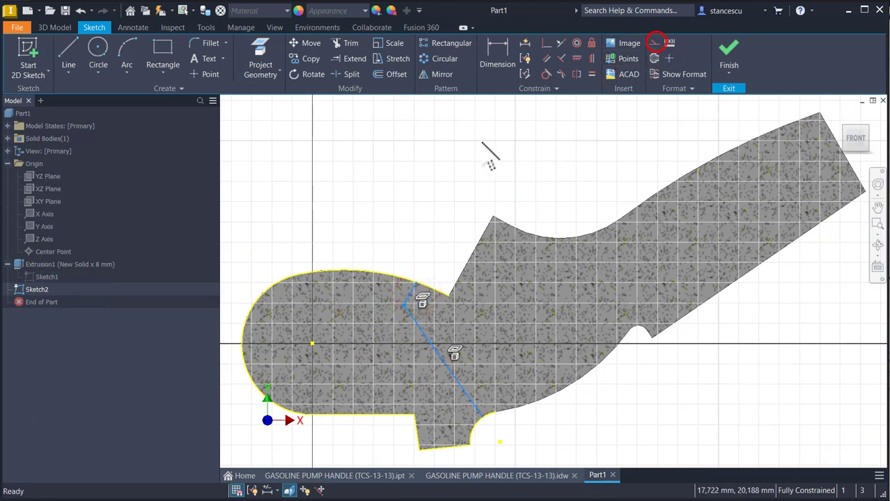
pyautogui.click(433, 159)
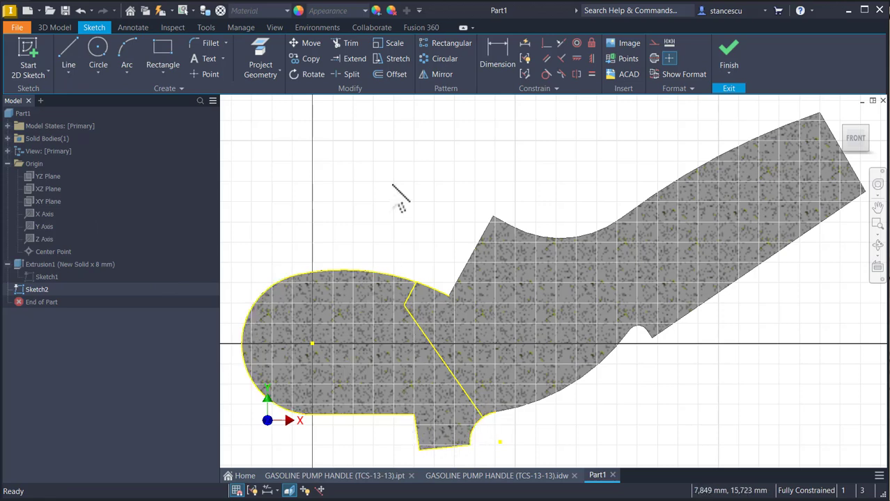
# - Finish the sketch and extrude its closed profile as a symmetric cut with a total distance of 1,5 mm
pyautogui.click(729, 50)
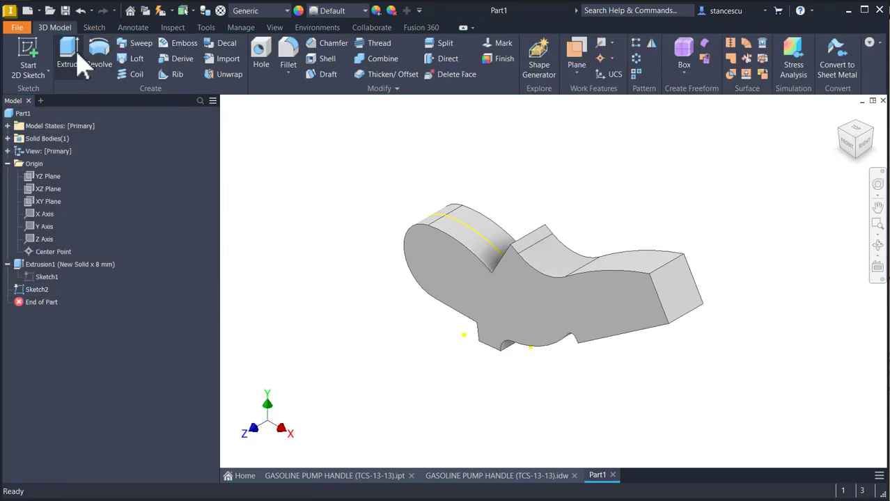
pyautogui.click(73, 53)
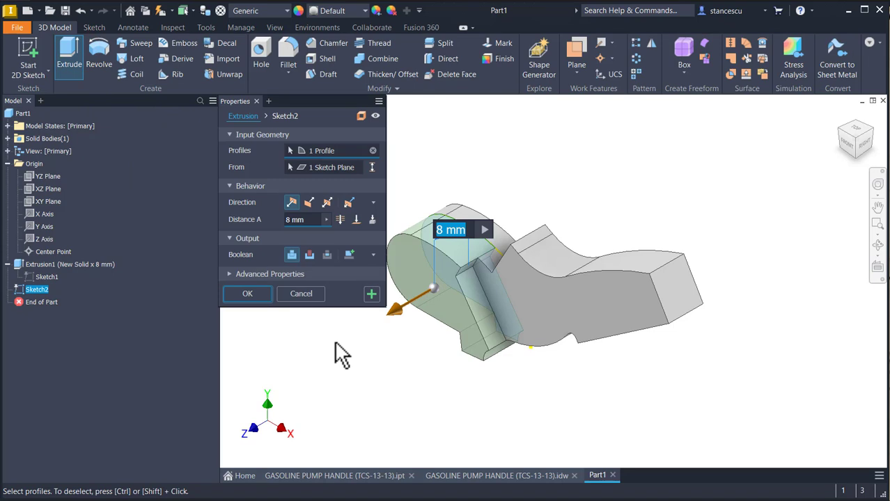
pyautogui.click(327, 202)
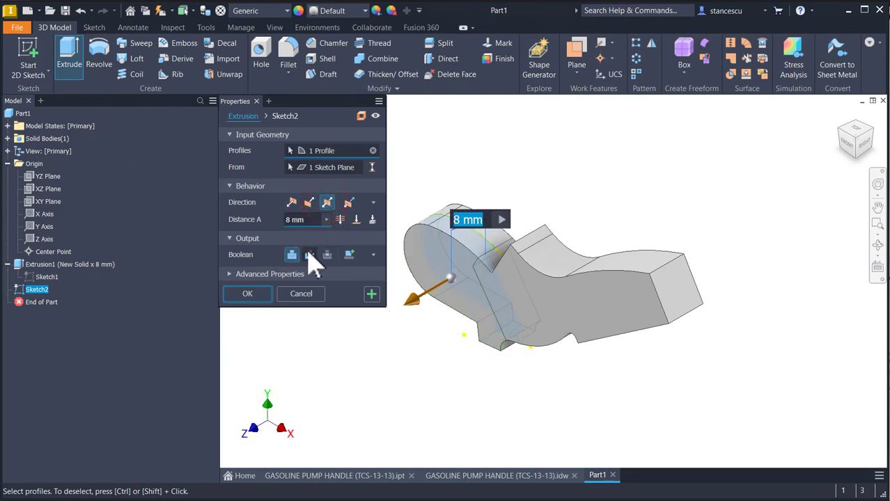
pyautogui.click(305, 220)
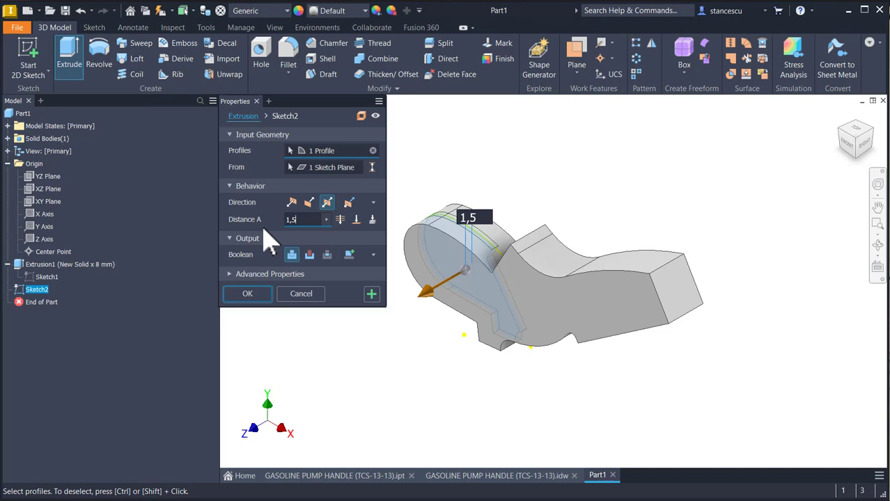
pyautogui.click(309, 255)
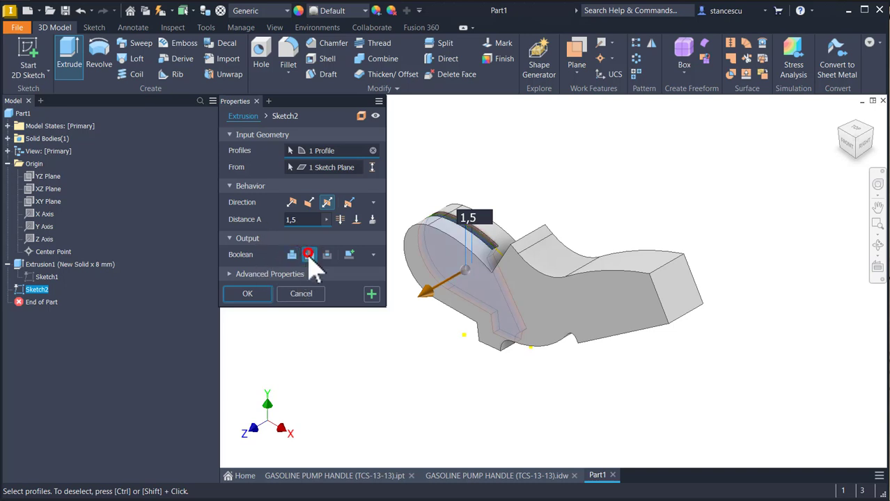
pyautogui.click(247, 294)
pyautogui.press('F6')
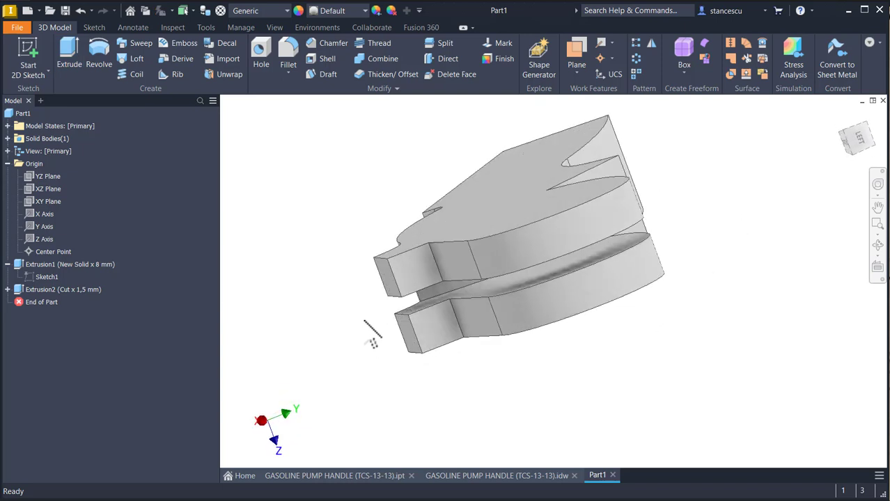
pyautogui.press('F6')
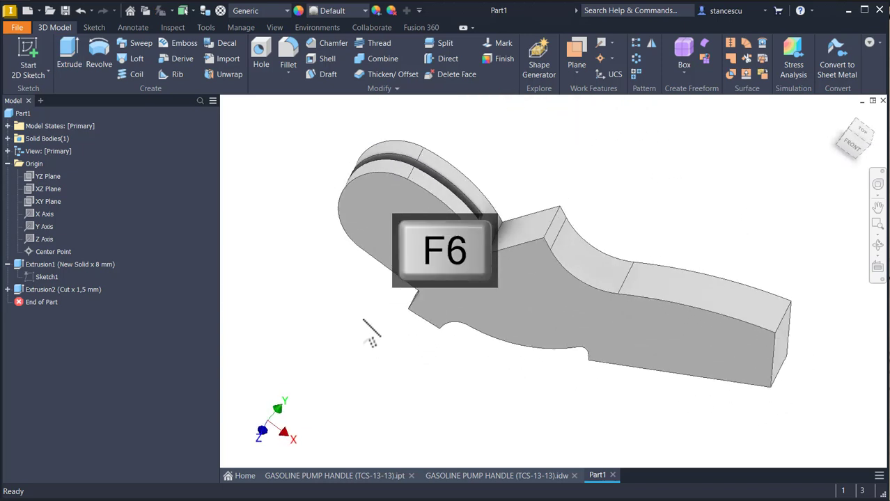
# - Check the hole in the drawing, then add a 6 mm through-all hole concentric with the handle's rounded end
pyautogui.click(463, 476)
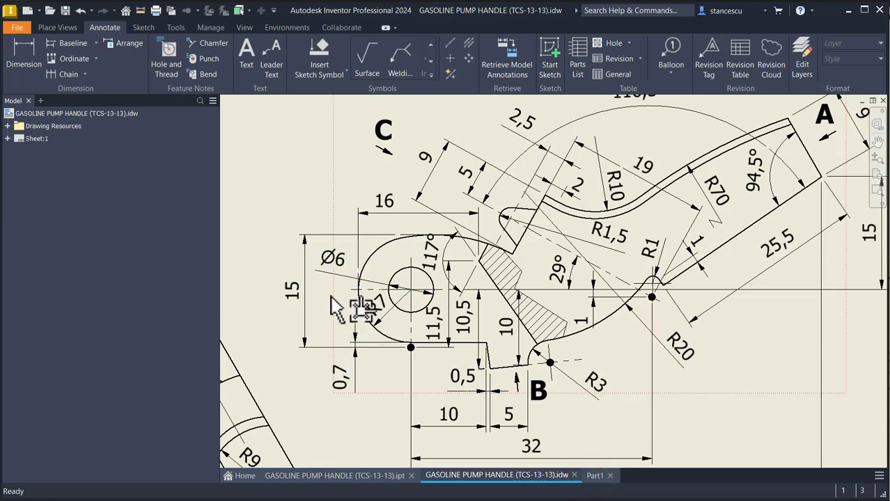
pyautogui.click(593, 478)
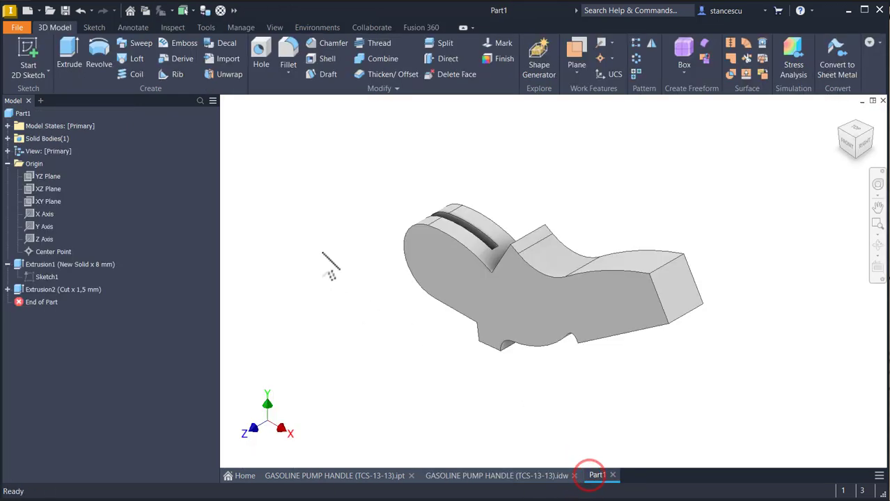
pyautogui.click(263, 57)
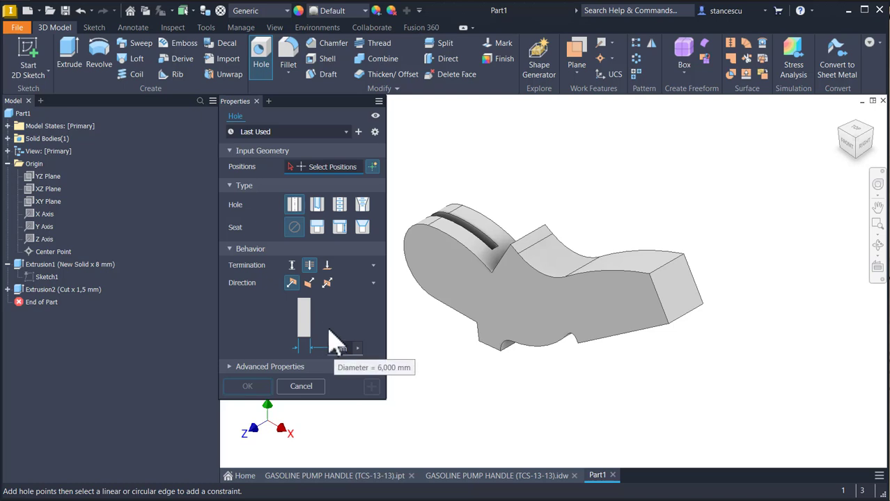
pyautogui.click(428, 274)
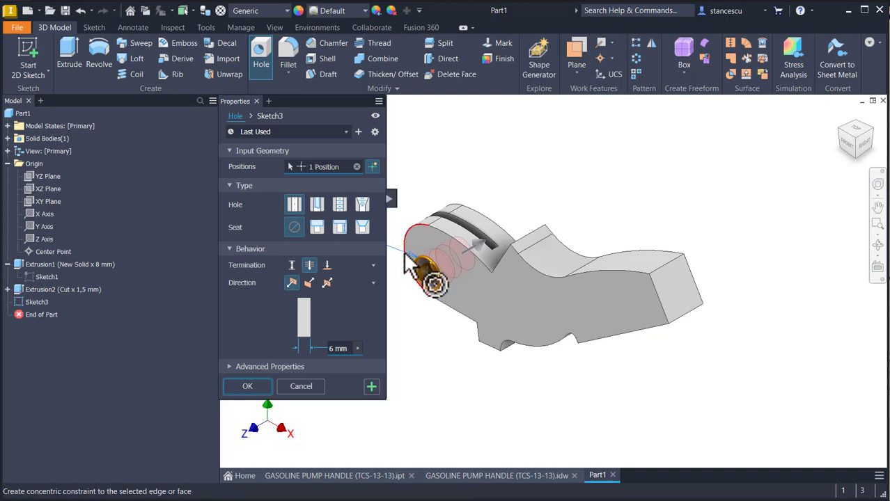
pyautogui.click(406, 266)
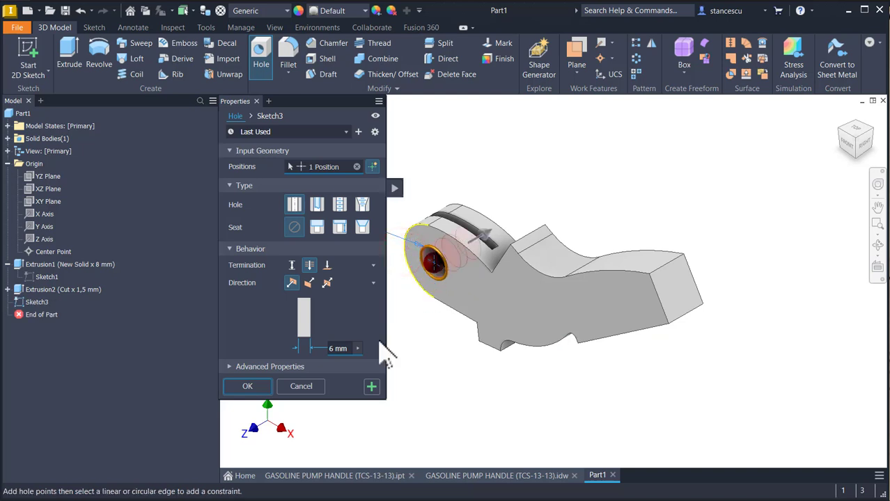
pyautogui.click(240, 386)
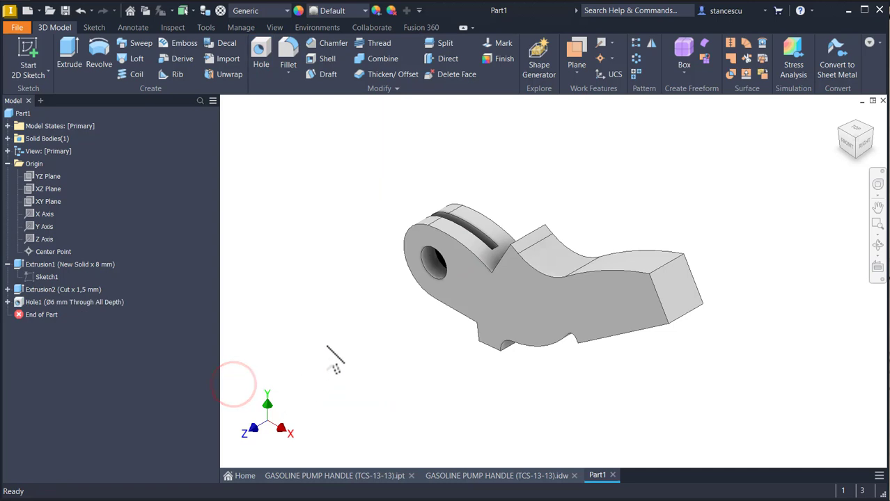
pyautogui.press('F6')
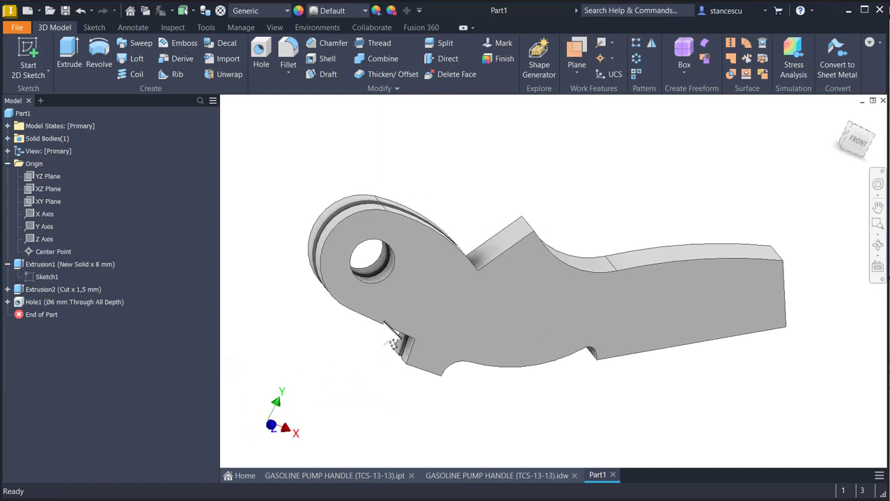
pyautogui.press('F6')
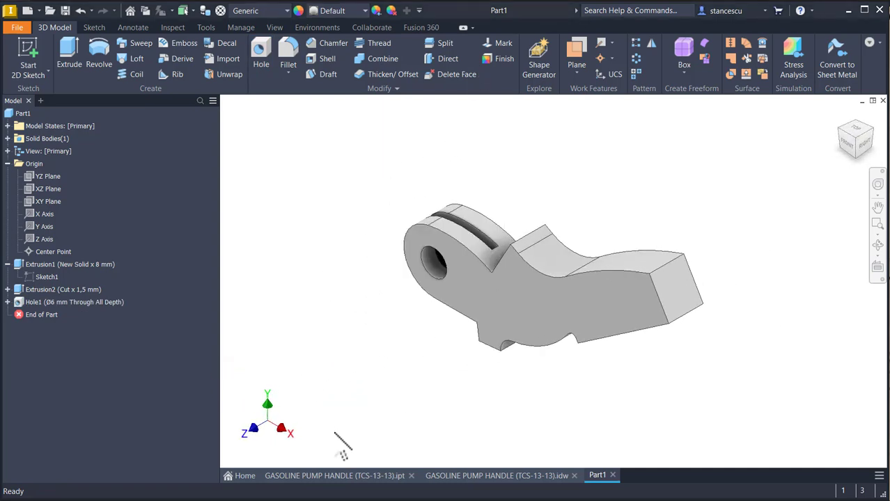
# - Examine the curved upper faces of the reference GASOLINE PUMP HANDLE (TCS-13-13) part and their arcs in view A of its drawing
pyautogui.click(314, 477)
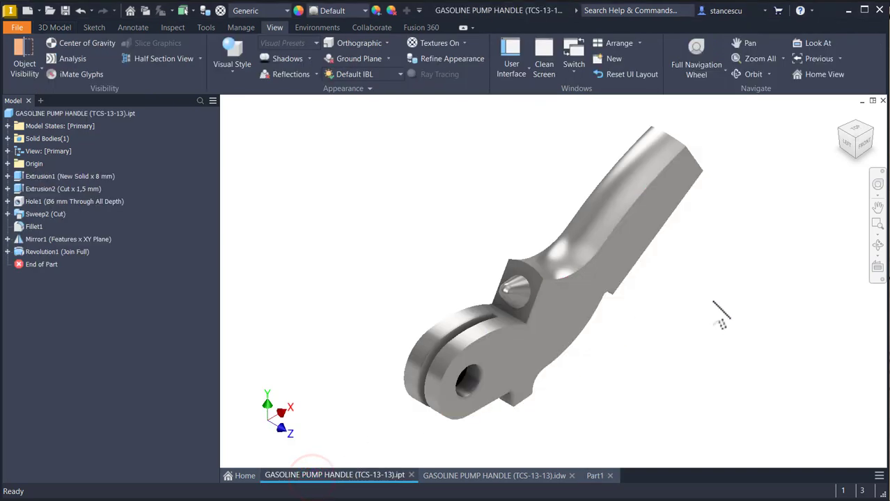
pyautogui.keyDown('shift'); pyautogui.moveTo(719, 314); pyautogui.dragTo(590, 319, button='middle'); pyautogui.keyUp('shift')
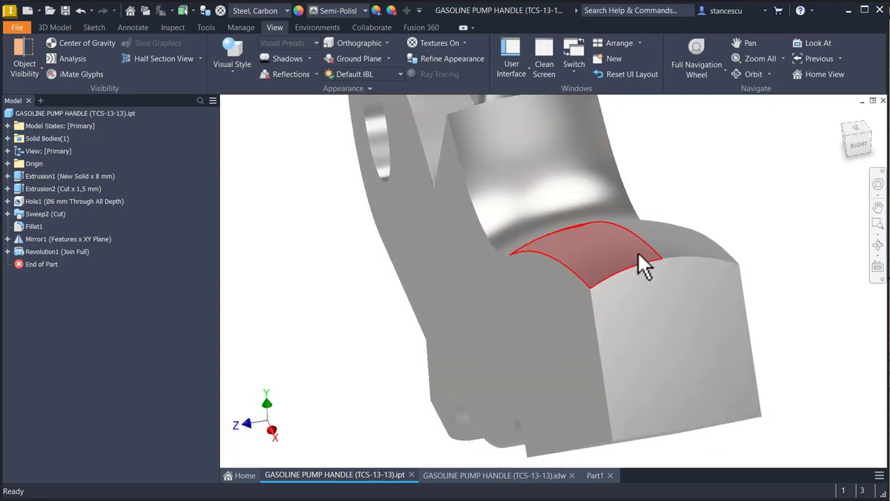
pyautogui.keyDown('shift'); pyautogui.moveTo(616, 279); pyautogui.dragTo(725, 250, button='middle'); pyautogui.keyUp('shift')
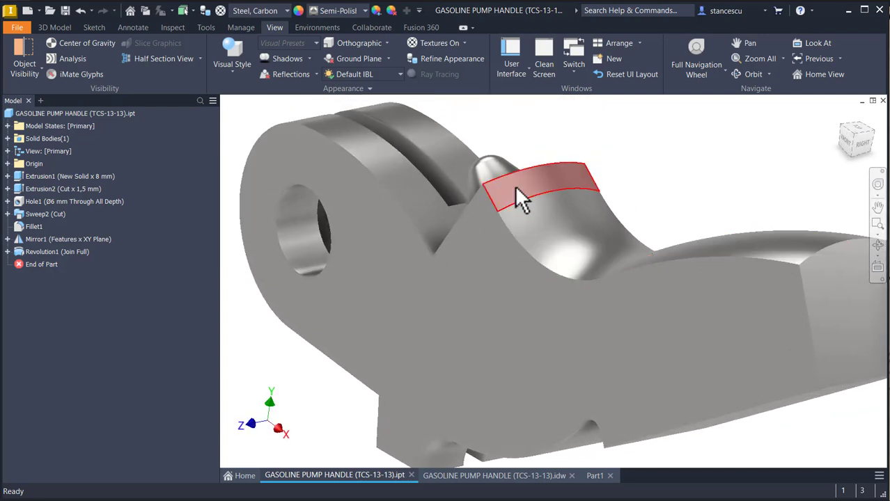
pyautogui.keyDown('shift'); pyautogui.moveTo(436, 355); pyautogui.dragTo(342, 420, button='middle'); pyautogui.keyUp('shift')
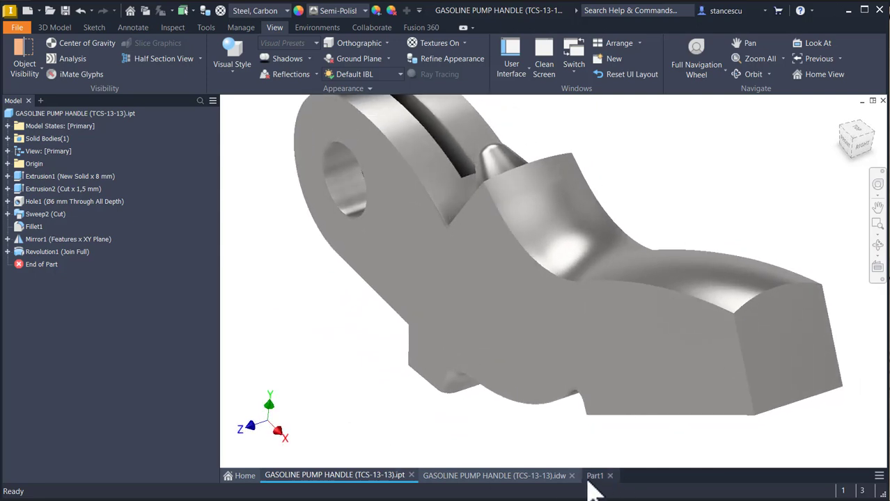
pyautogui.click(524, 475)
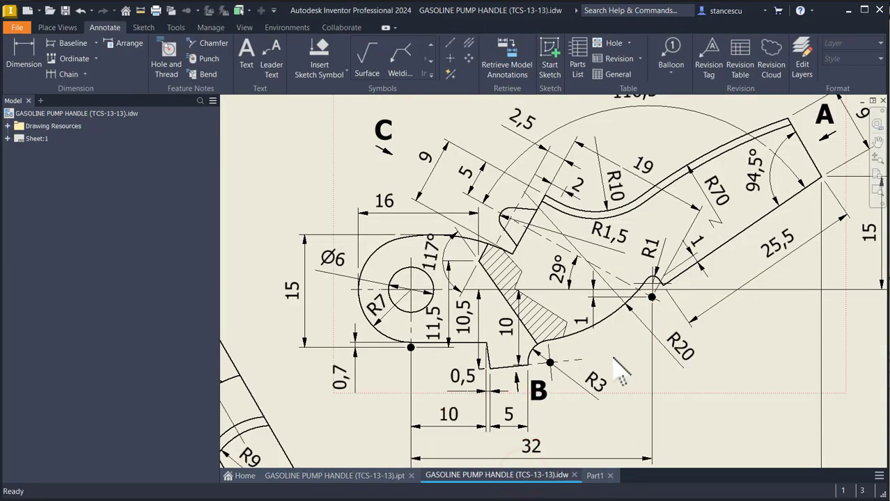
pyautogui.scroll(-4, 613, 360)
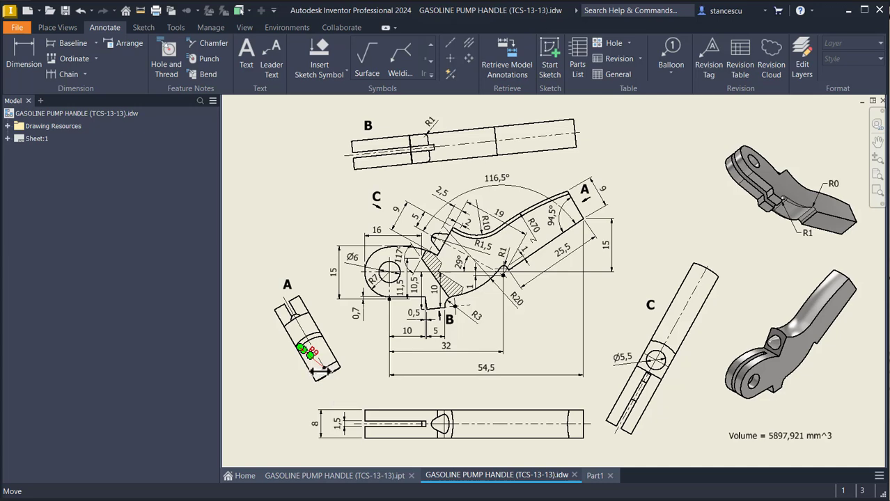
pyautogui.scroll(5, 310, 389)
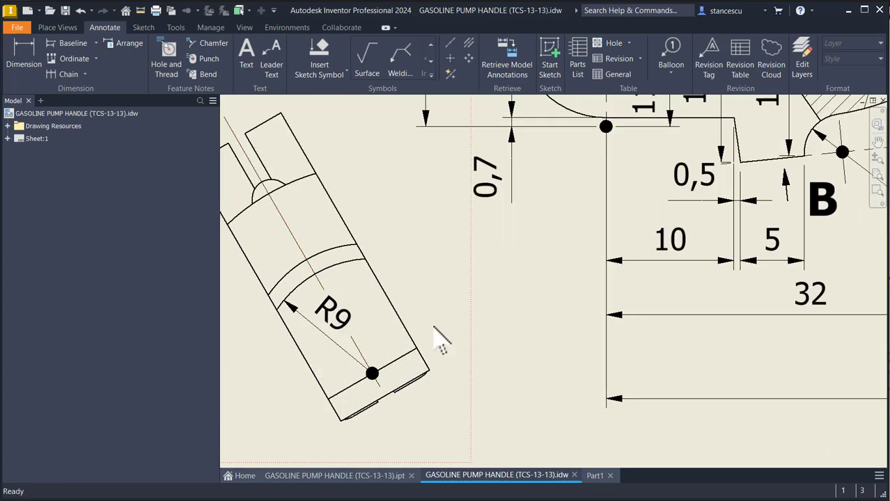
# - Check view A against the main view in the drawing, and start a sketch on the flat slanted end face of Part1
pyautogui.scroll(-5, 501, 285)
pyautogui.moveTo(587, 292)
pyautogui.mouseDown(button='middle')
pyautogui.moveTo(529, 327)
pyautogui.moveTo(561, 328)
pyautogui.mouseUp(button='middle')
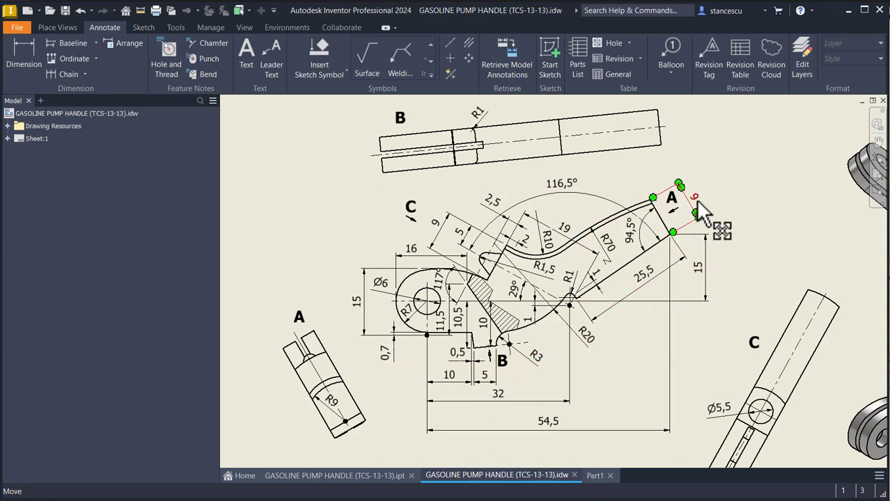
pyautogui.moveTo(543, 359); pyautogui.dragTo(571, 343, button='middle')
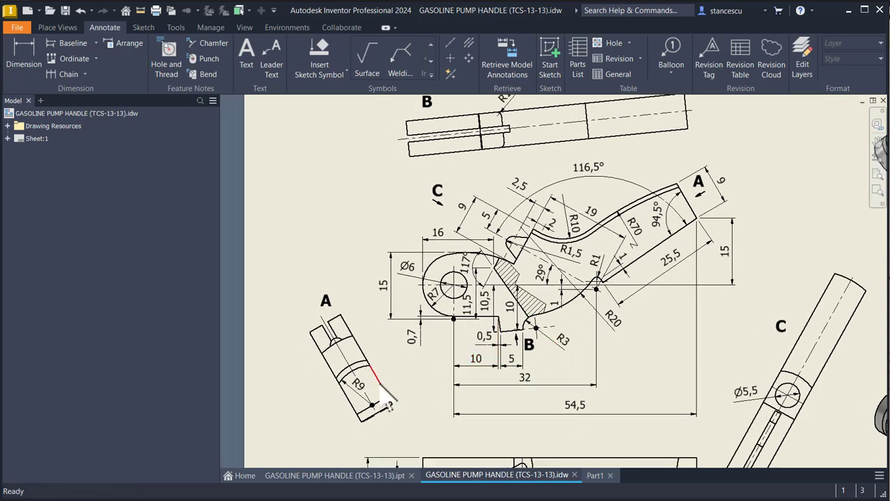
pyautogui.scroll(-3, 635, 379)
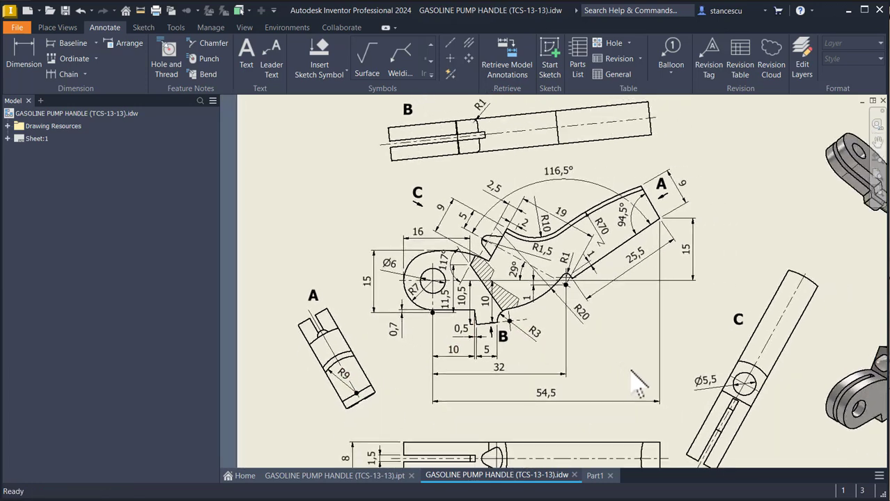
pyautogui.click(590, 477)
pyautogui.click(688, 292)
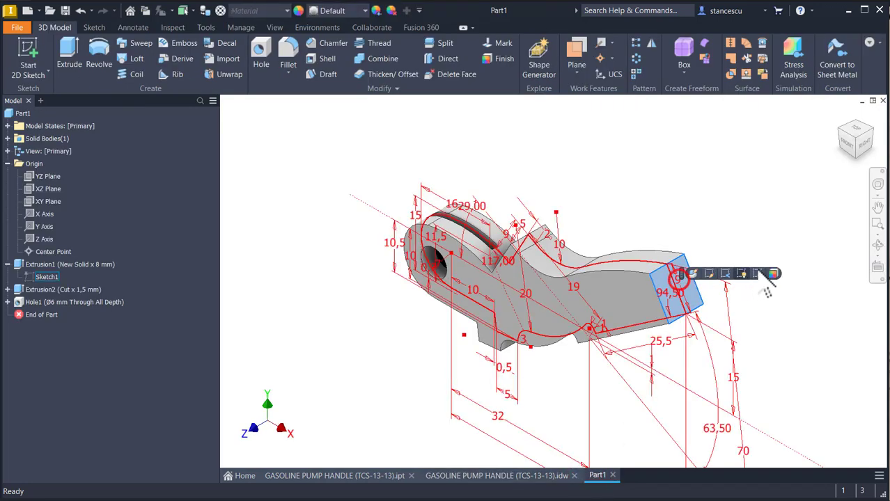
pyautogui.click(759, 271)
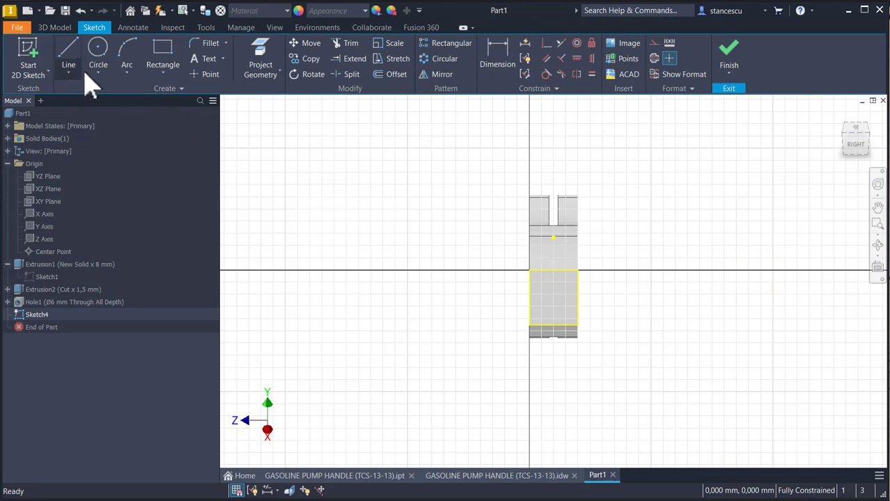
# - Draw an arc between the end face's side edges, tangent to its upper edge, constrain its centre to the lower edge, and finish the sketch
pyautogui.click(126, 60)
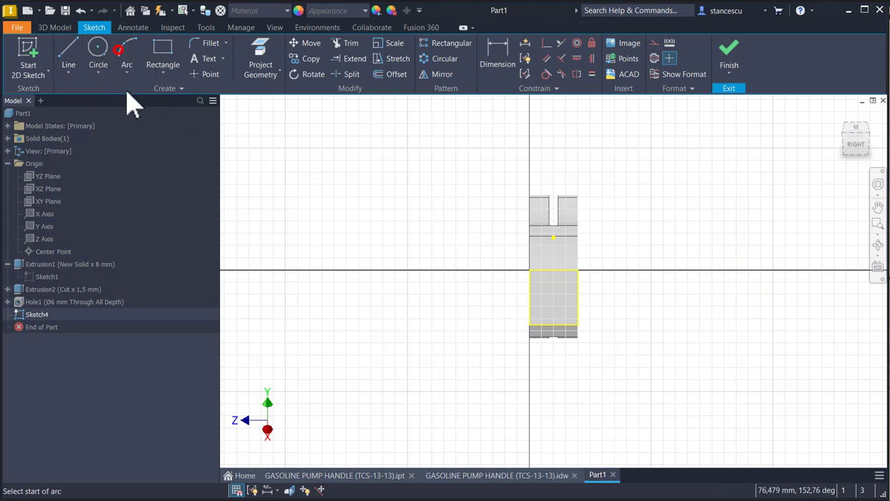
pyautogui.click(529, 282)
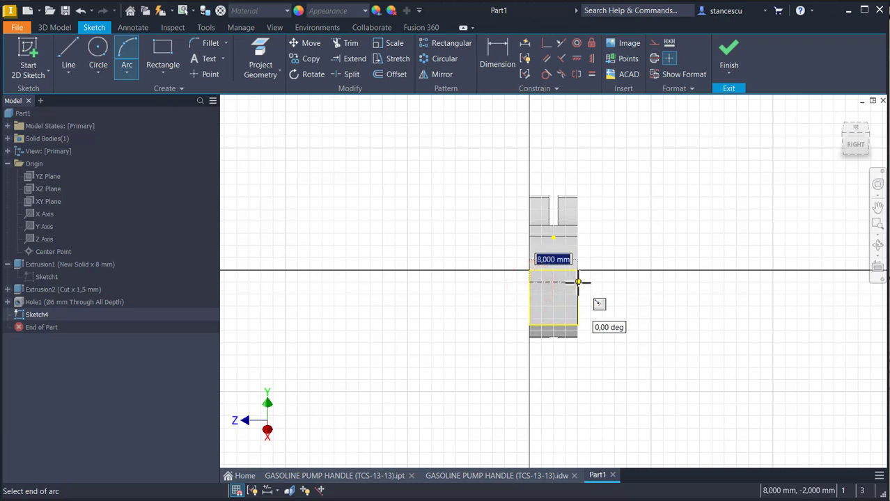
pyautogui.click(578, 282)
pyautogui.click(561, 272)
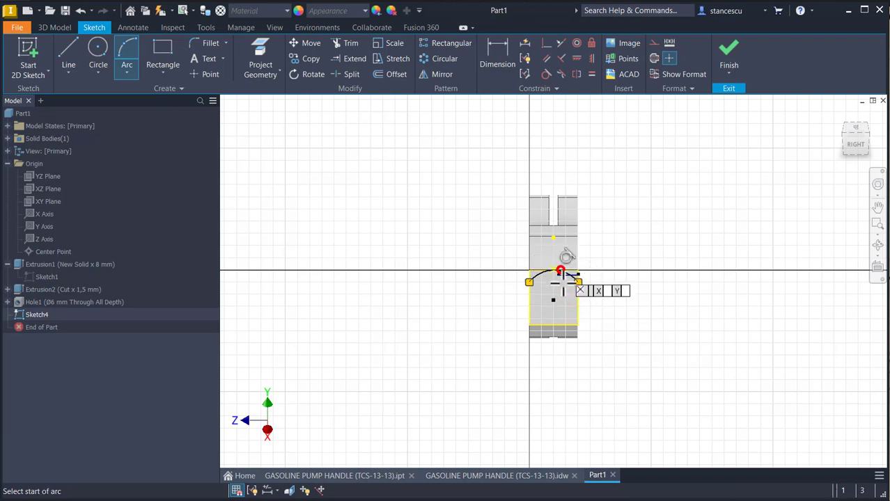
pyautogui.click(546, 44)
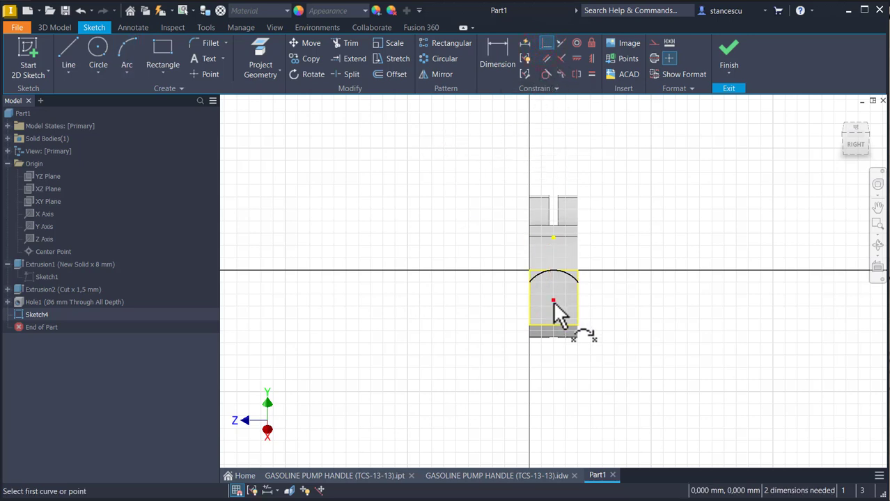
pyautogui.click(553, 302)
pyautogui.click(552, 325)
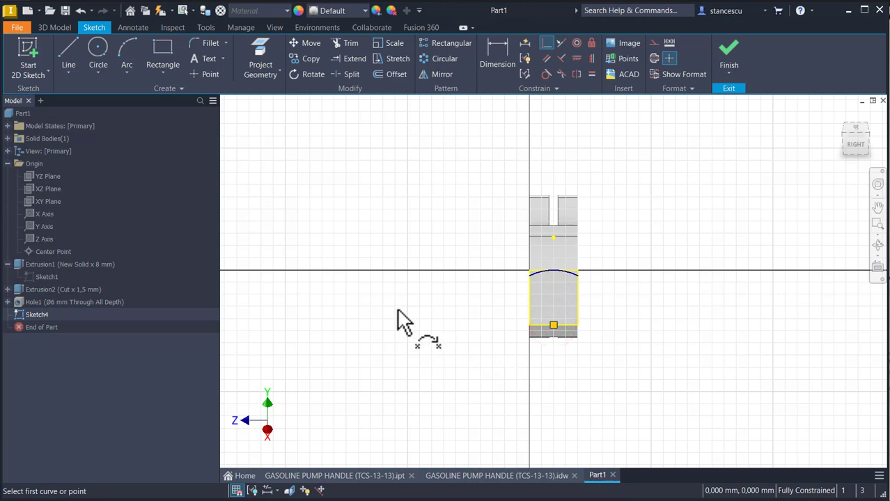
pyautogui.click(727, 55)
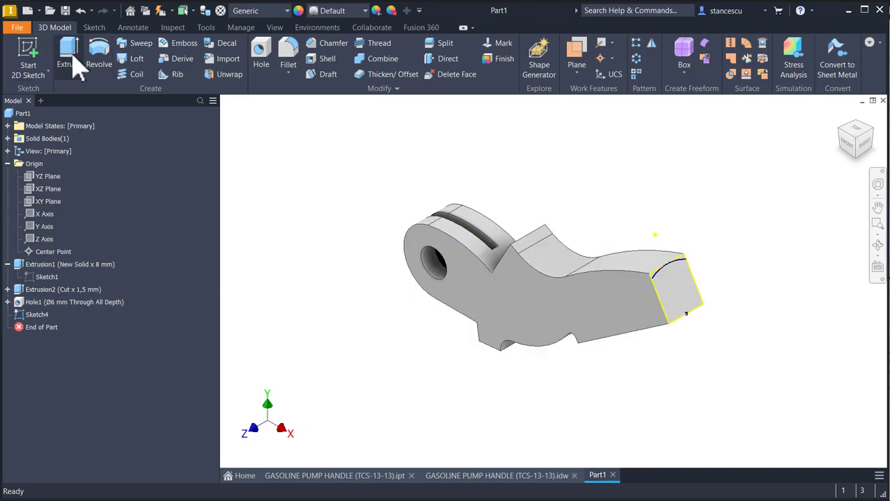
# - Sketch on the XY Plane with the graphics sliced, project the handle's connected upper edges as a path, and finish the sketch
pyautogui.click(42, 201)
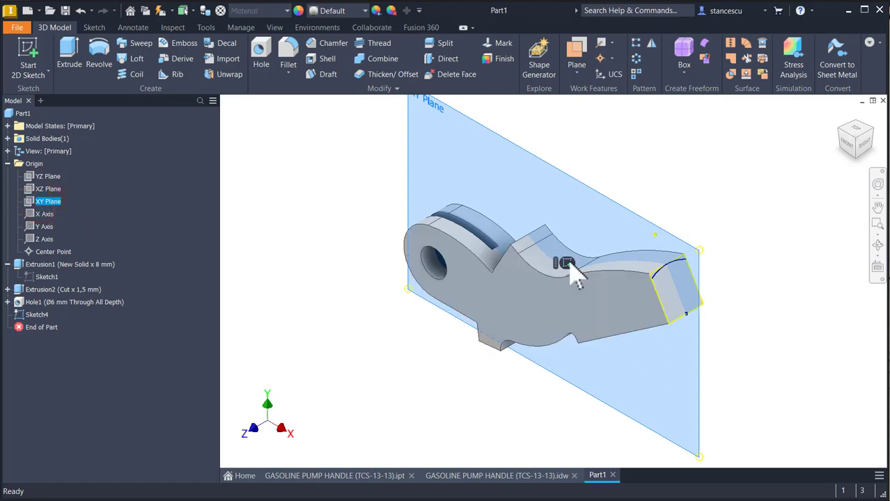
pyautogui.click(568, 261)
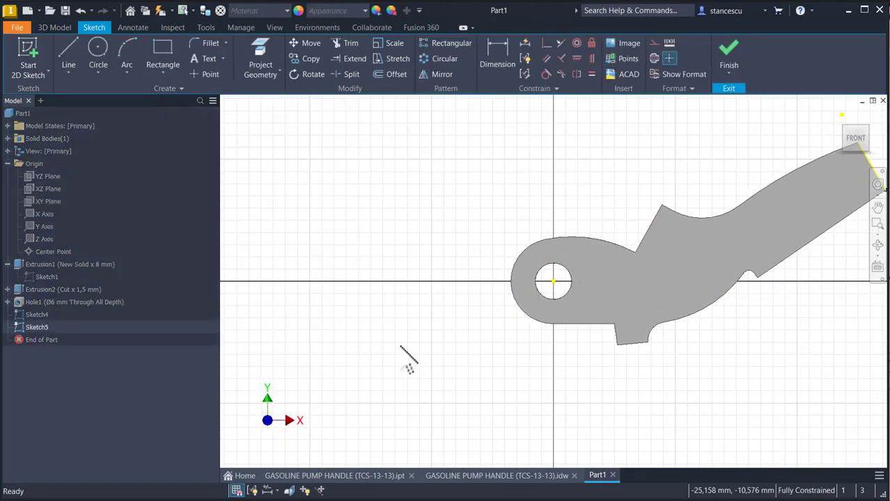
pyautogui.press('F7')
pyautogui.moveTo(550, 383)
pyautogui.mouseDown(button='middle')
pyautogui.moveTo(496, 370)
pyautogui.moveTo(384, 407)
pyautogui.mouseUp(button='middle')
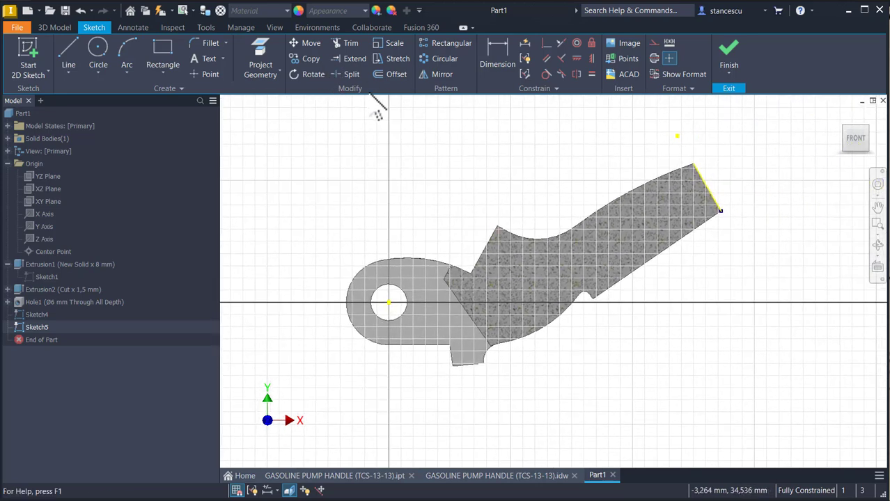
pyautogui.click(272, 73)
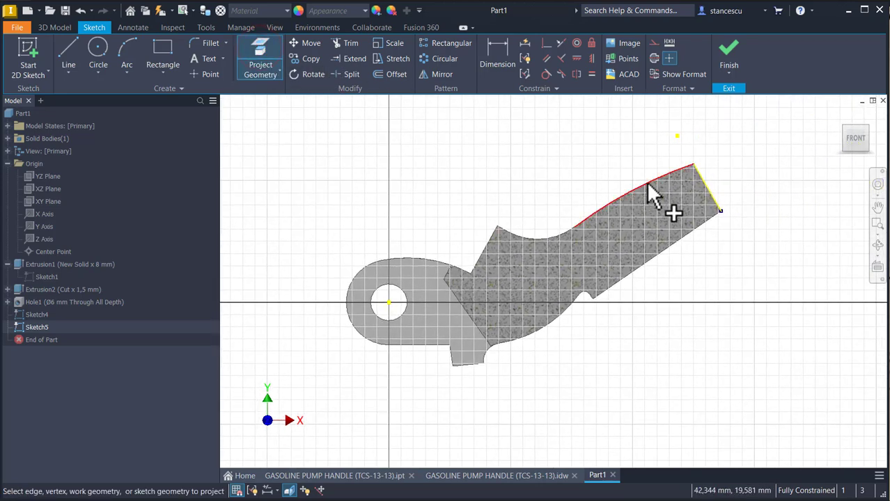
pyautogui.click(647, 184)
pyautogui.click(559, 235)
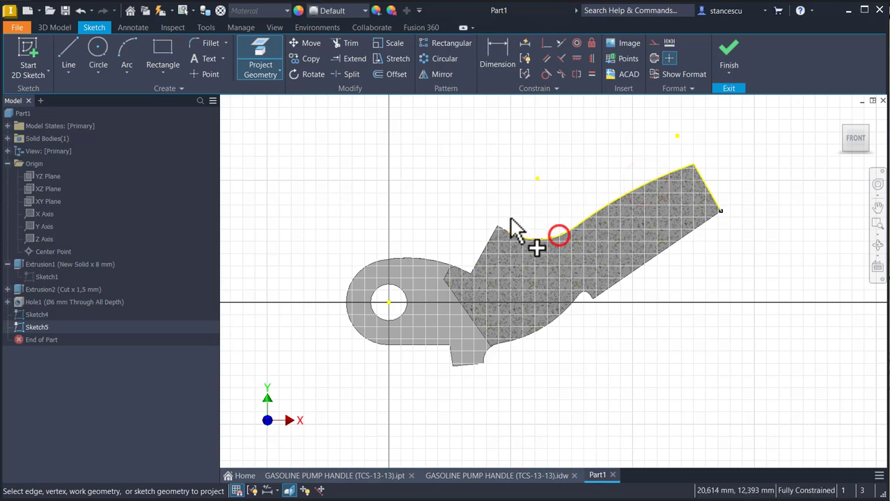
pyautogui.scroll(3, 510, 225)
pyautogui.click(494, 239)
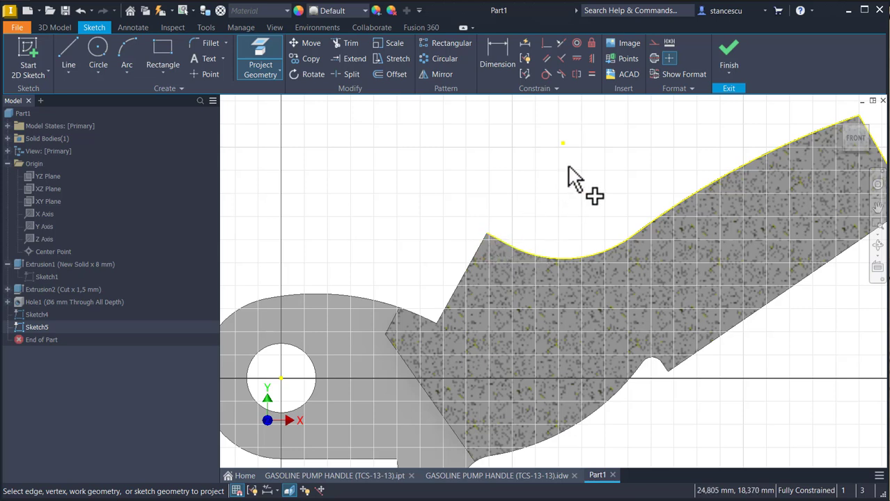
pyautogui.click(729, 64)
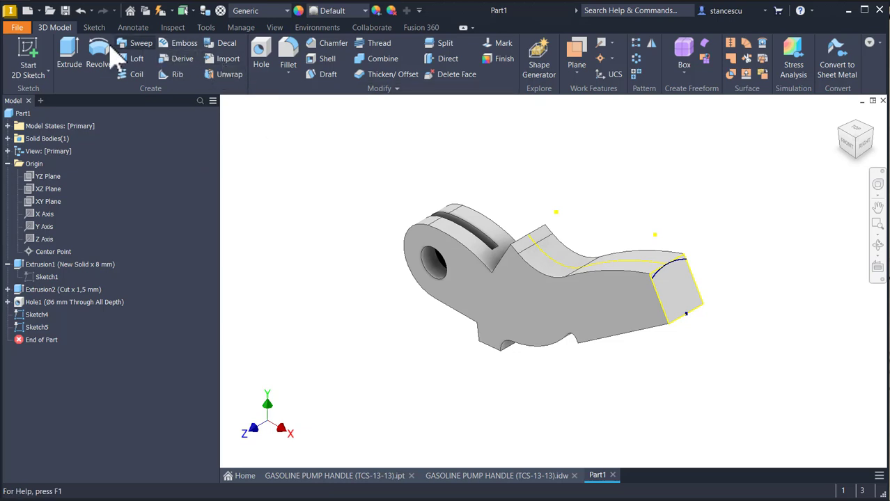
# - Try a sweep cut of the two corner regions above the end-face arc along the projected upper curves
pyautogui.click(143, 43)
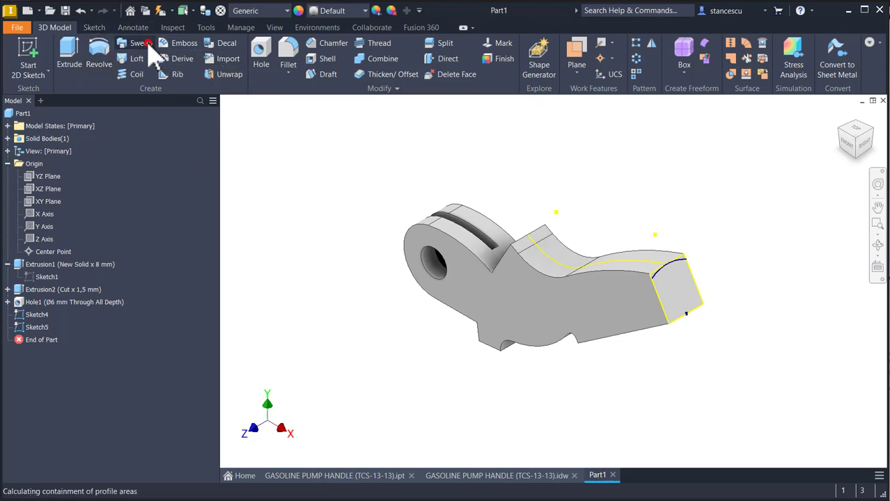
pyautogui.scroll(-4, 627, 258)
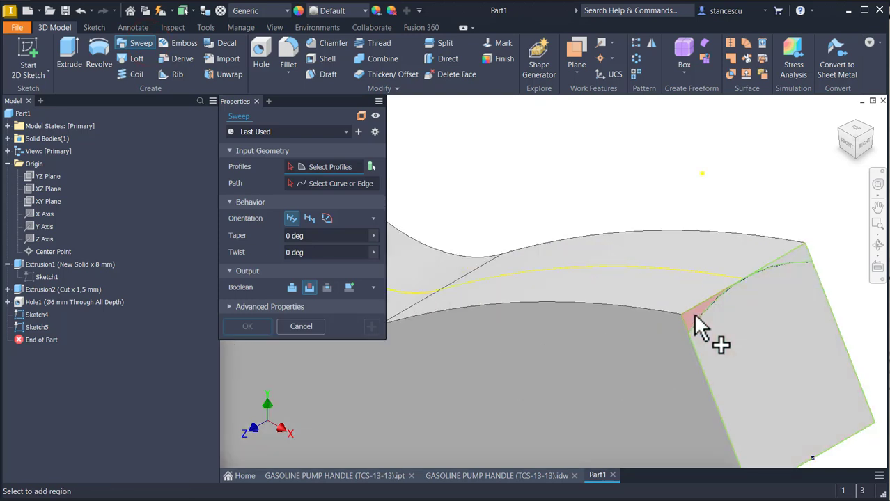
pyautogui.click(694, 315)
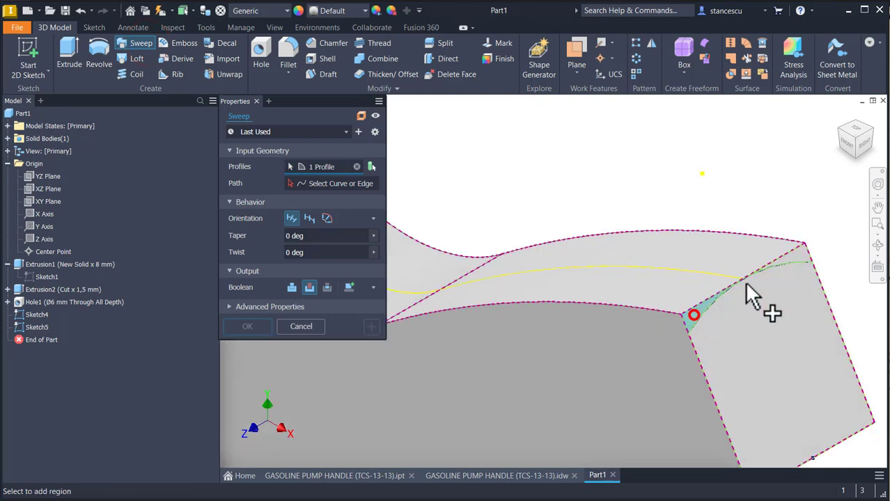
pyautogui.click(798, 255)
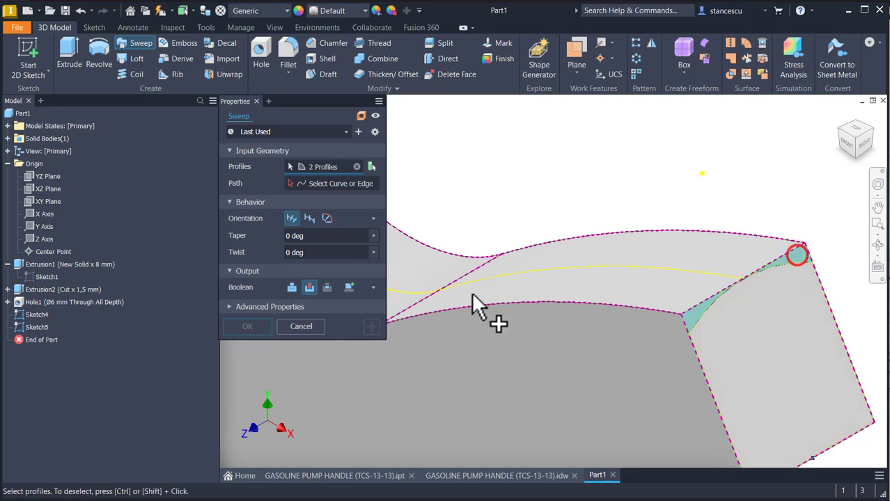
pyautogui.click(325, 183)
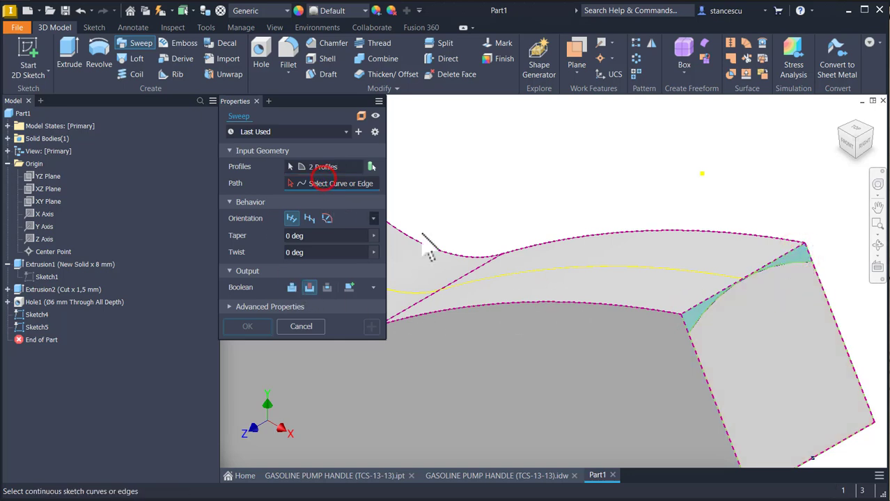
pyautogui.click(550, 271)
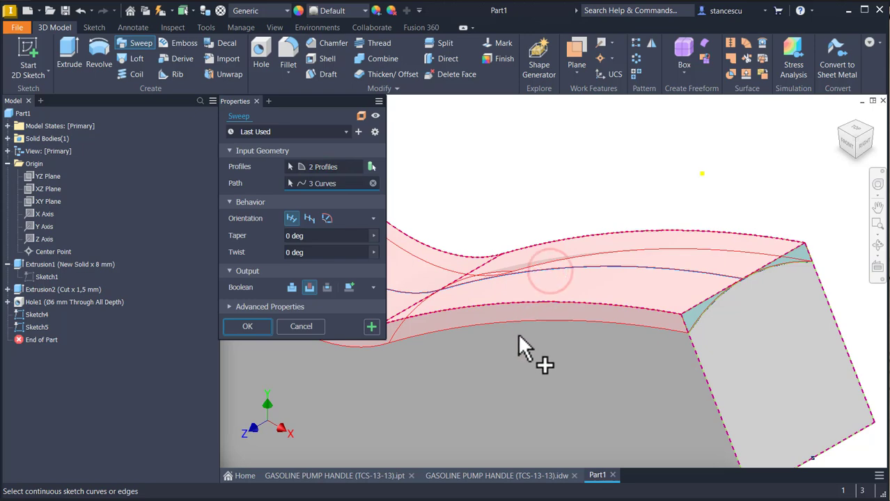
pyautogui.press('Home')
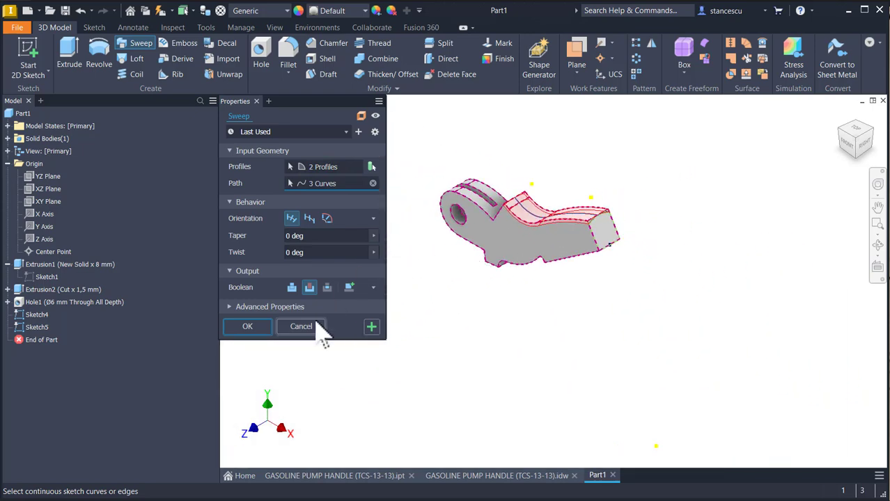
pyautogui.click(265, 326)
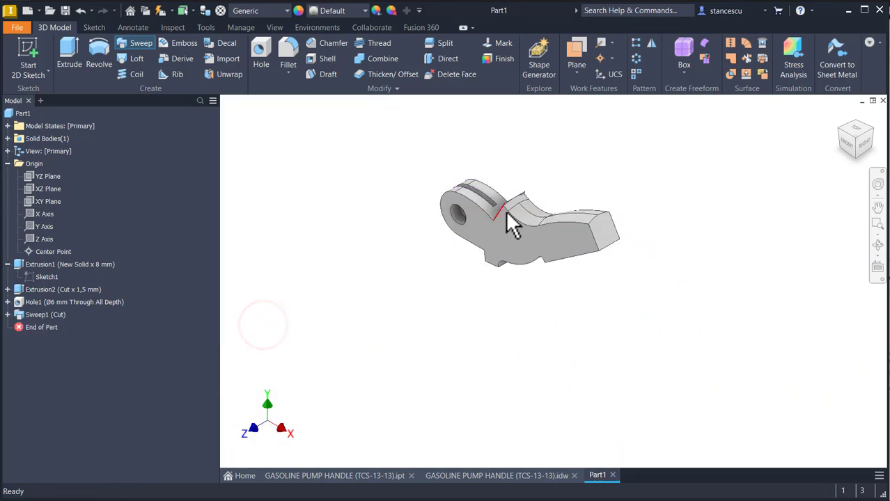
# - Examine the sweep cut where it ends at the raised corner near the slot, and undo the sweep
pyautogui.scroll(-10, 536, 186)
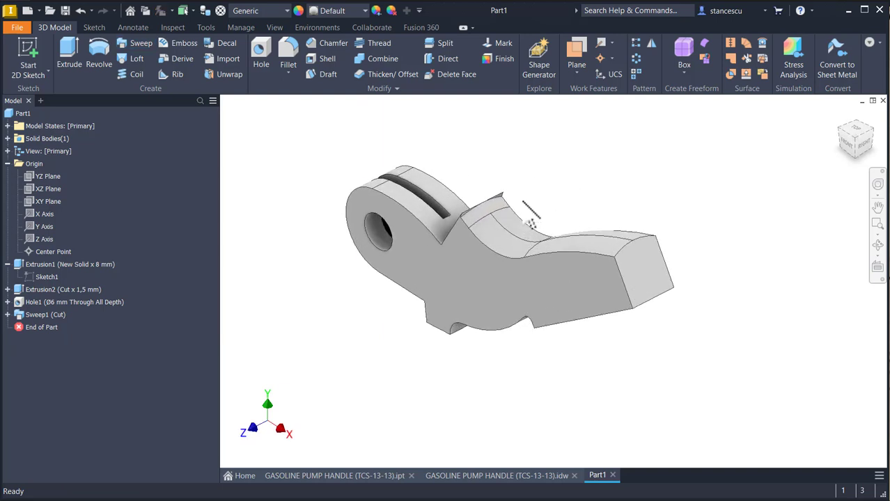
pyautogui.scroll(-8, 376, 315)
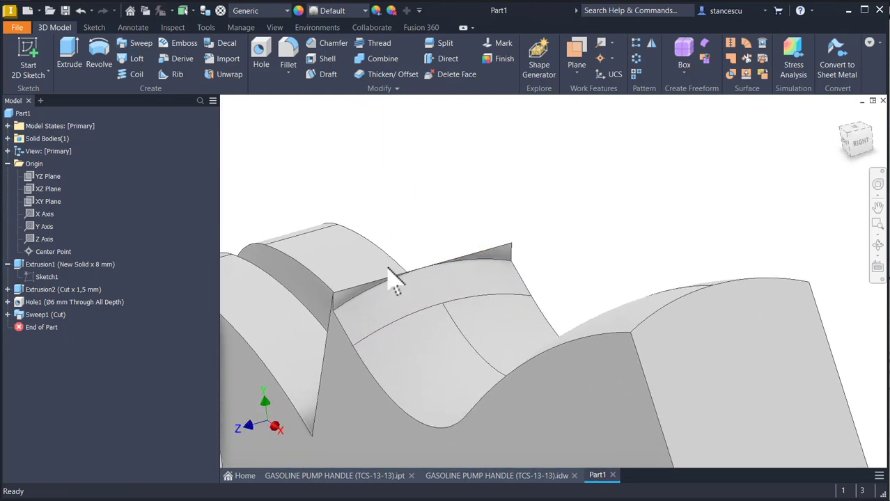
pyautogui.keyDown('shift'); pyautogui.moveTo(386, 321); pyautogui.dragTo(411, 302, button='middle'); pyautogui.keyUp('shift')
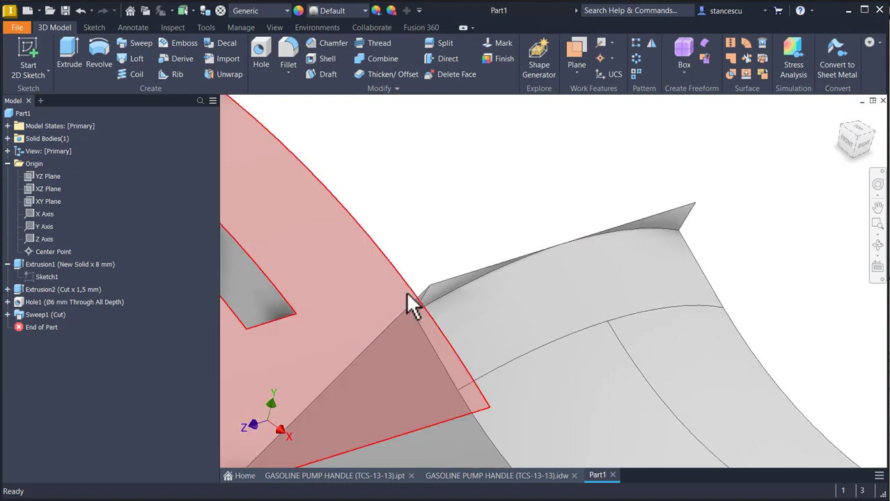
pyautogui.press('F6')
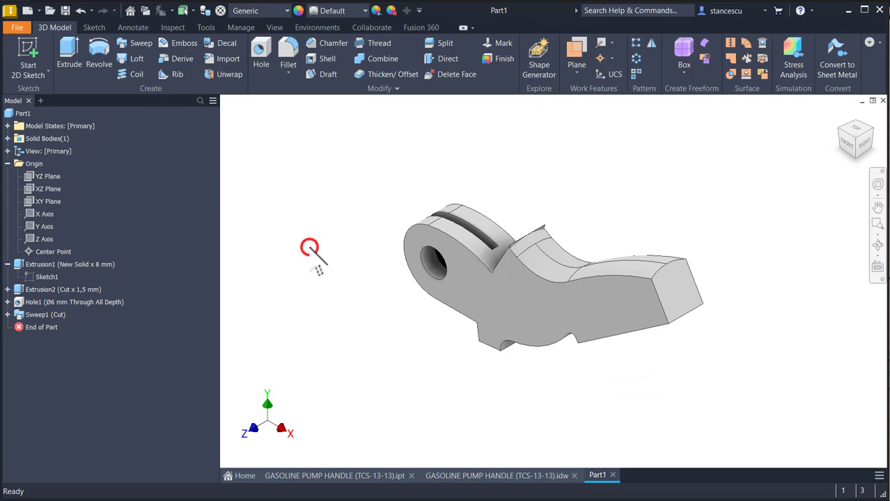
pyautogui.hotkey('ctrl', 'z')
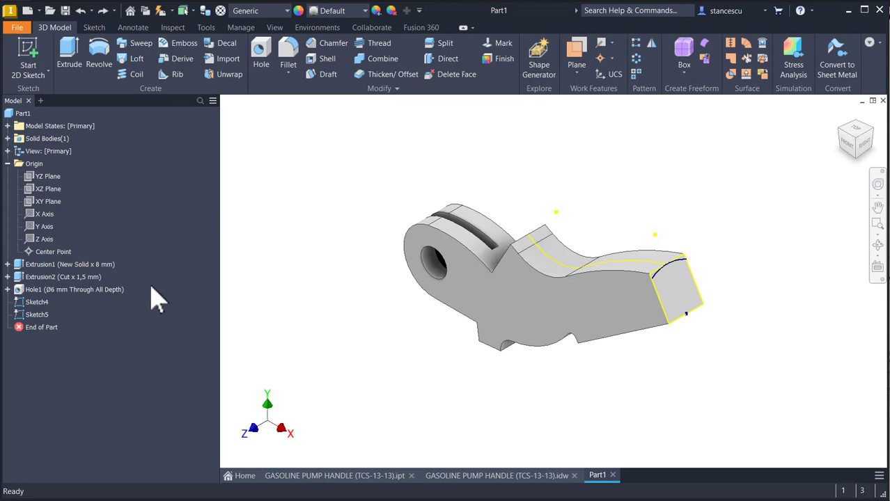
# - Reopen the sweep path sketch with the graphics sliced and draw a short line outward from the raised corner beside the slot
pyautogui.doubleClick(27, 317)
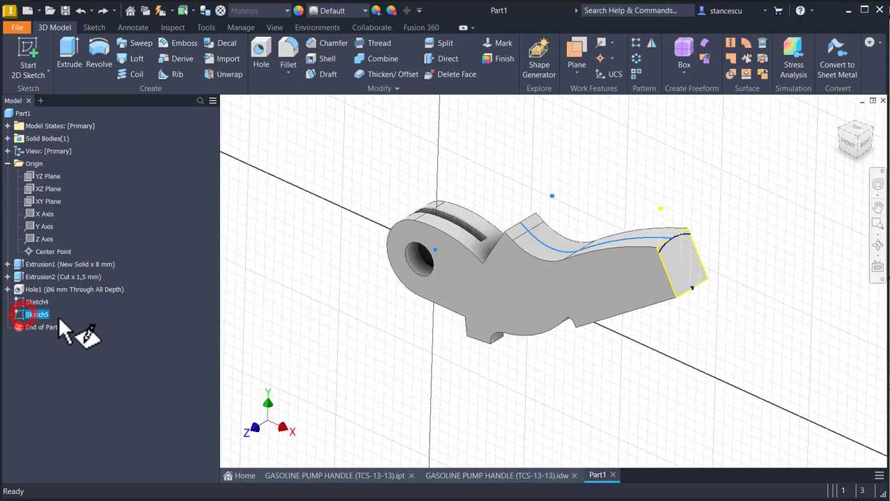
pyautogui.press('F7')
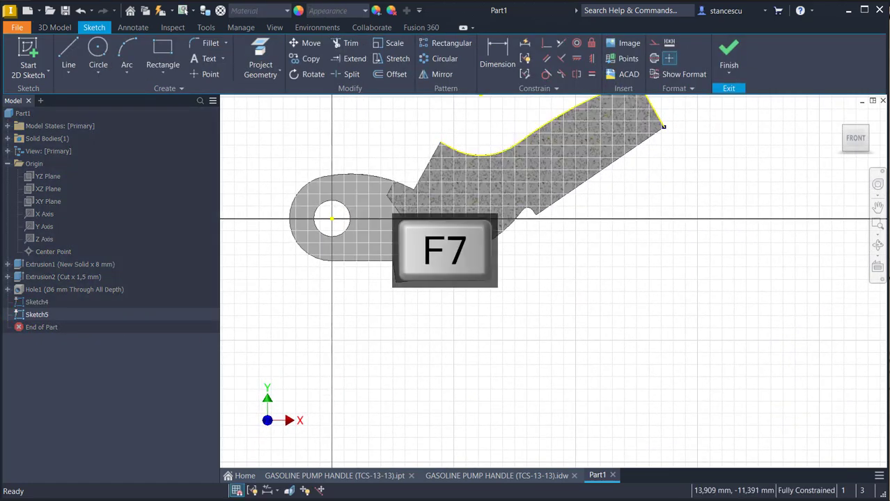
pyautogui.scroll(4, 435, 174)
pyautogui.moveTo(436, 174); pyautogui.dragTo(491, 302, button='middle')
pyautogui.scroll(3, 486, 295)
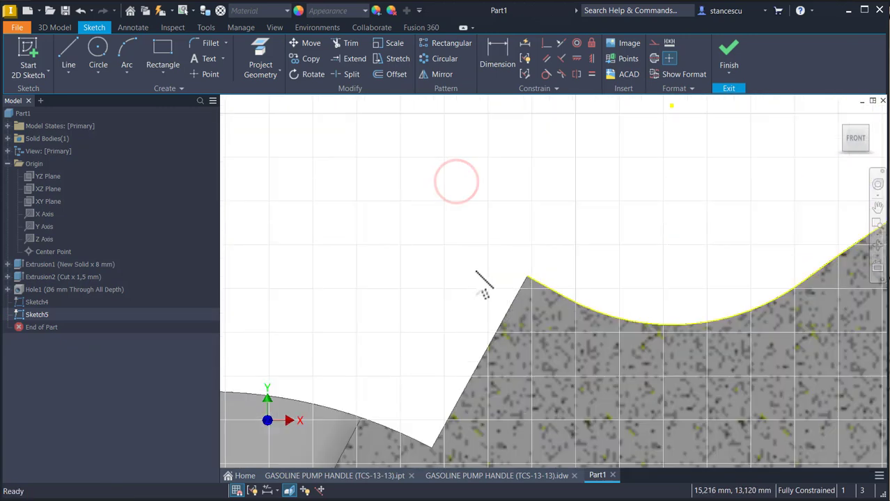
pyautogui.click(67, 49)
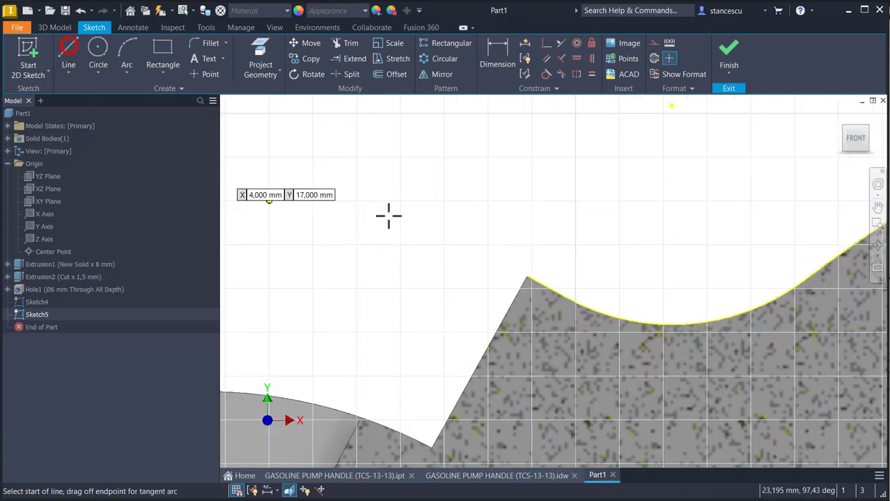
pyautogui.click(527, 276)
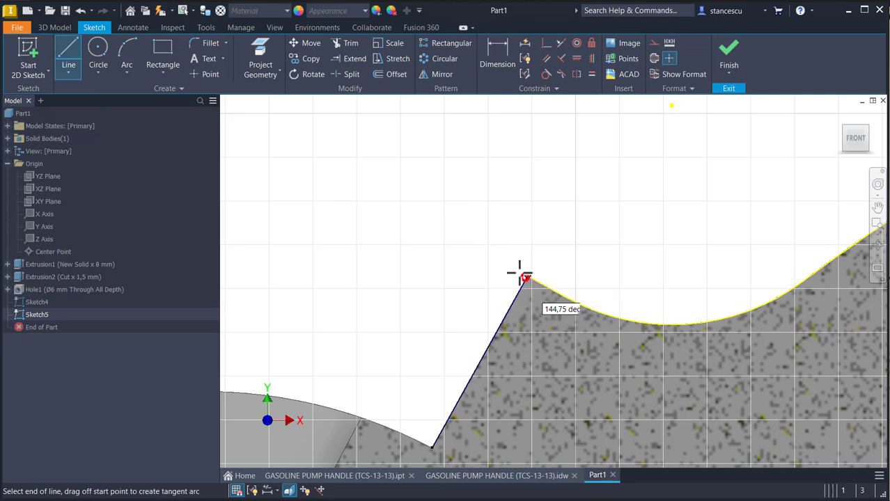
pyautogui.click(464, 265)
pyautogui.press('Escape')
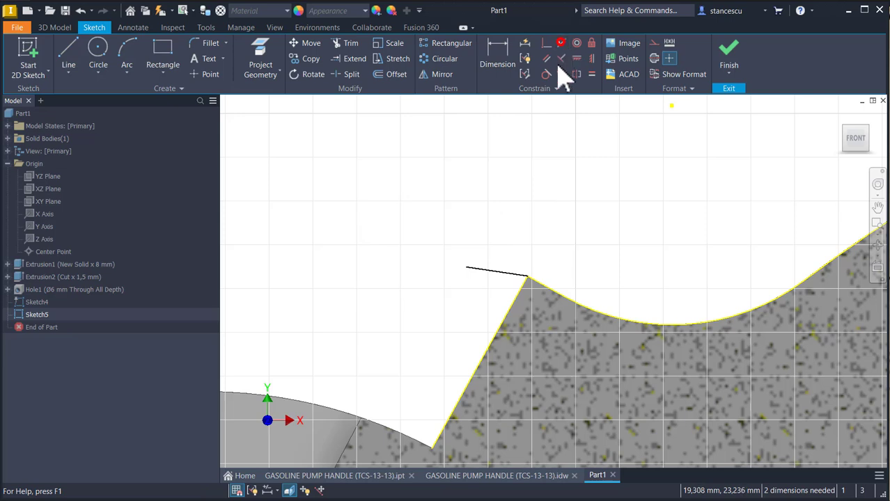
# - Make the new line collinear with the short straight projected edge that ends at the raised corner
pyautogui.click(560, 43)
pyautogui.click(492, 273)
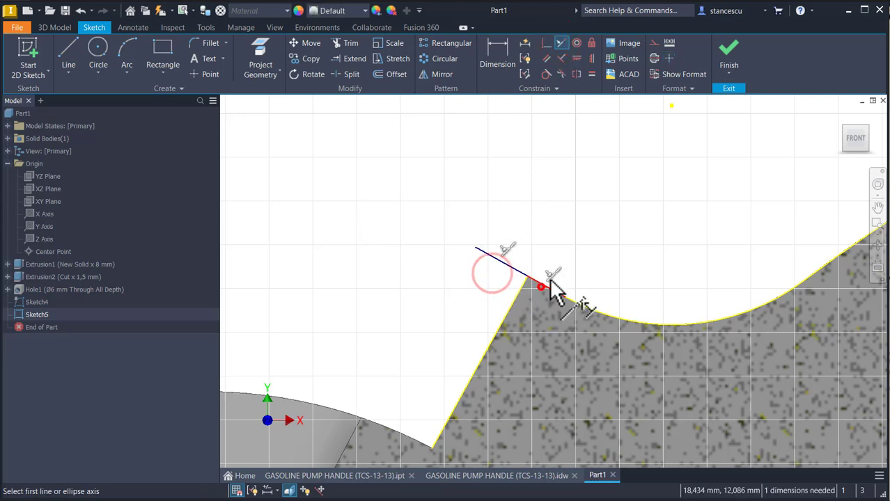
pyautogui.click(539, 283)
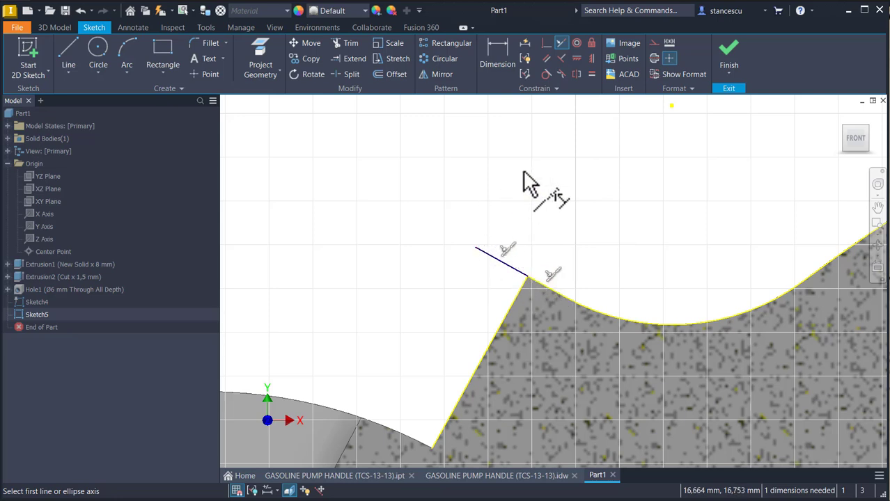
pyautogui.click(560, 135)
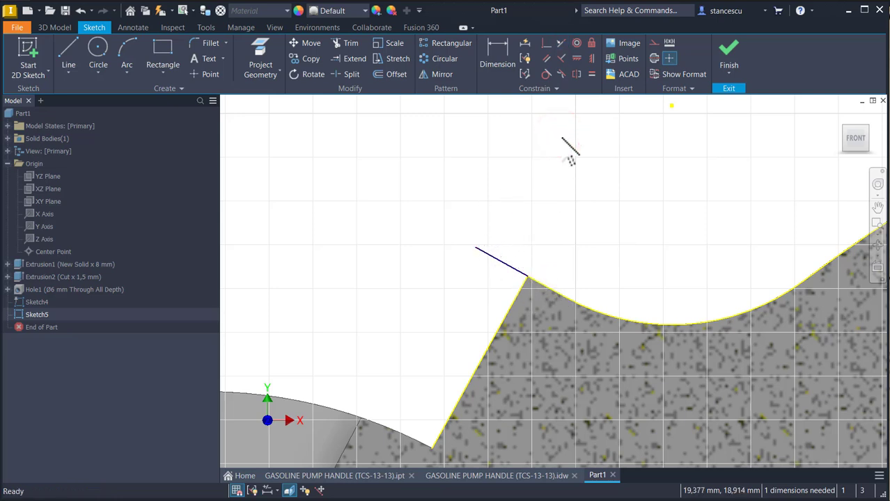
# - Make the extension line equal in length to the adjacent straight projected edge and finish the sketch
pyautogui.click(592, 74)
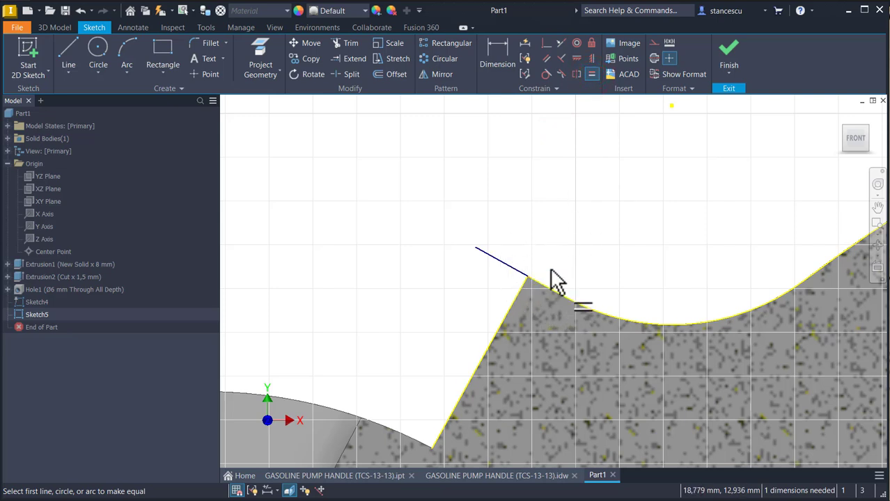
pyautogui.click(550, 291)
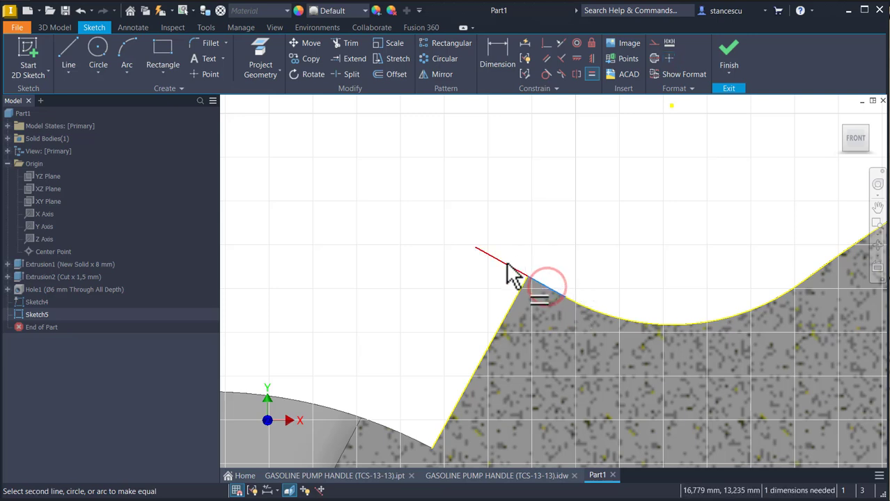
pyautogui.click(508, 266)
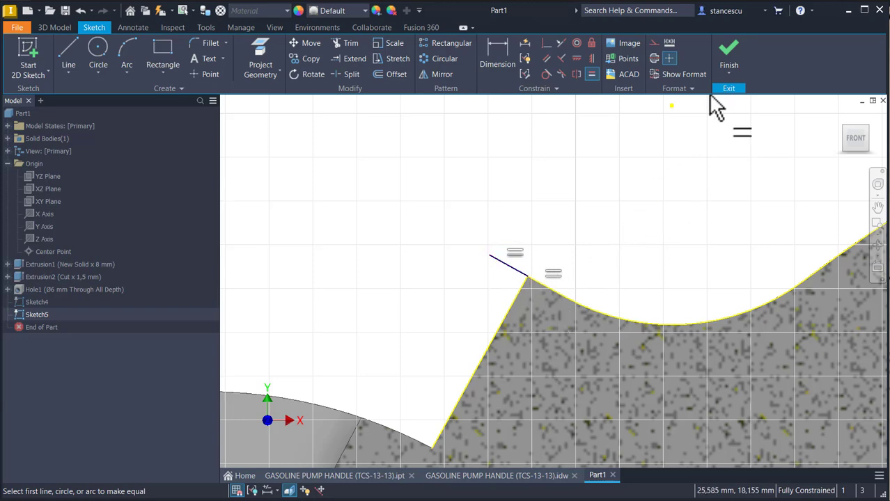
pyautogui.click(729, 56)
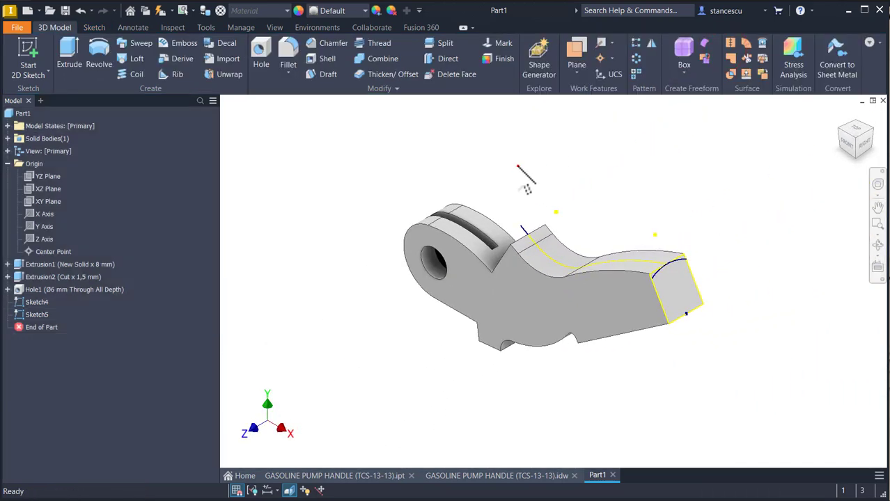
pyautogui.click(517, 167)
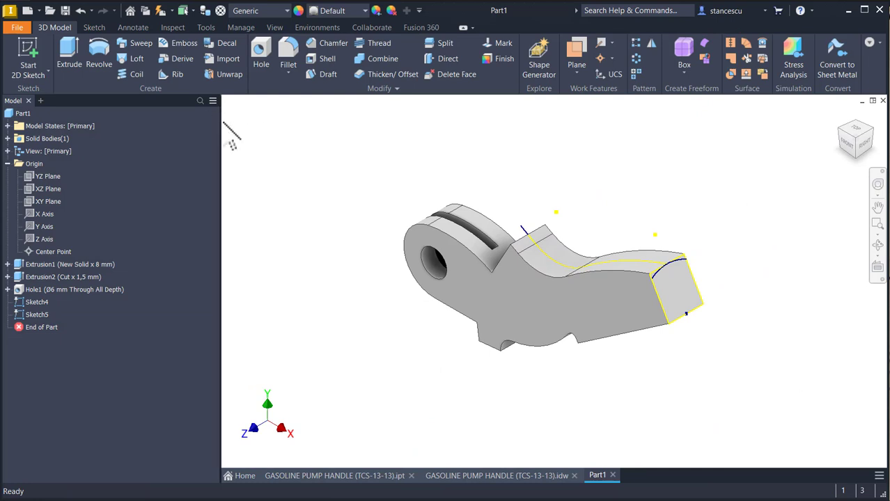
pyautogui.click(139, 44)
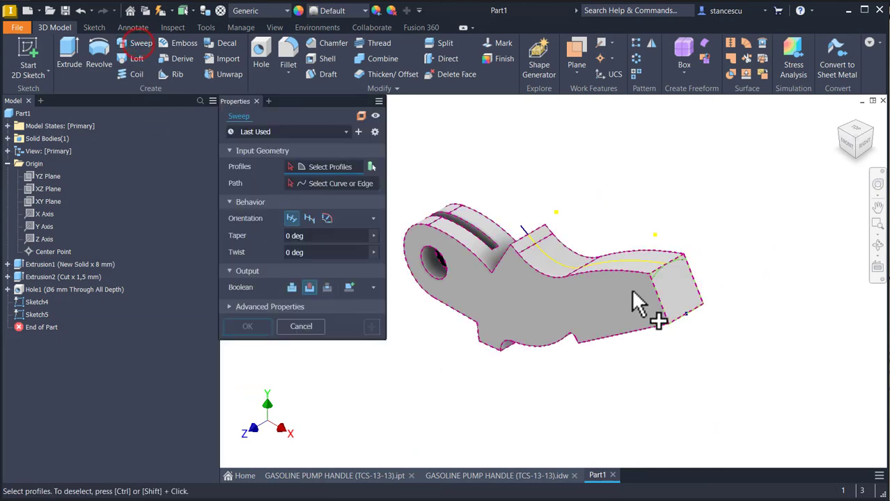
pyautogui.scroll(5, 647, 299)
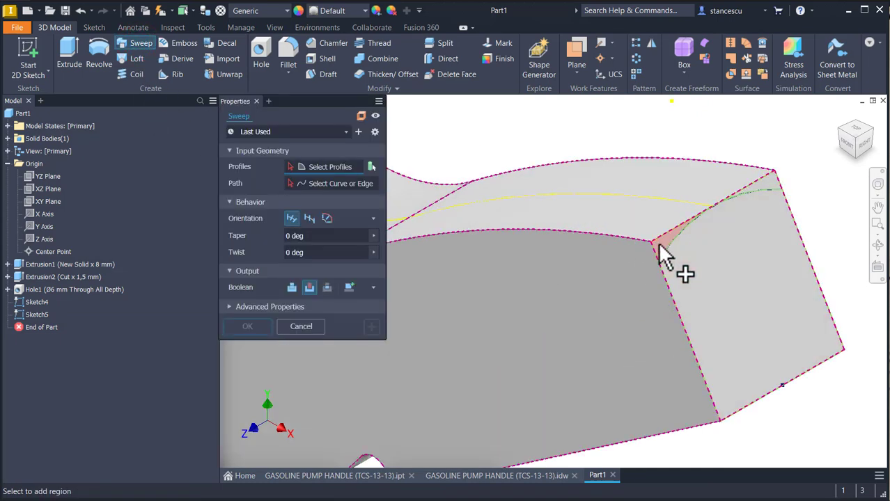
pyautogui.click(658, 243)
pyautogui.click(769, 185)
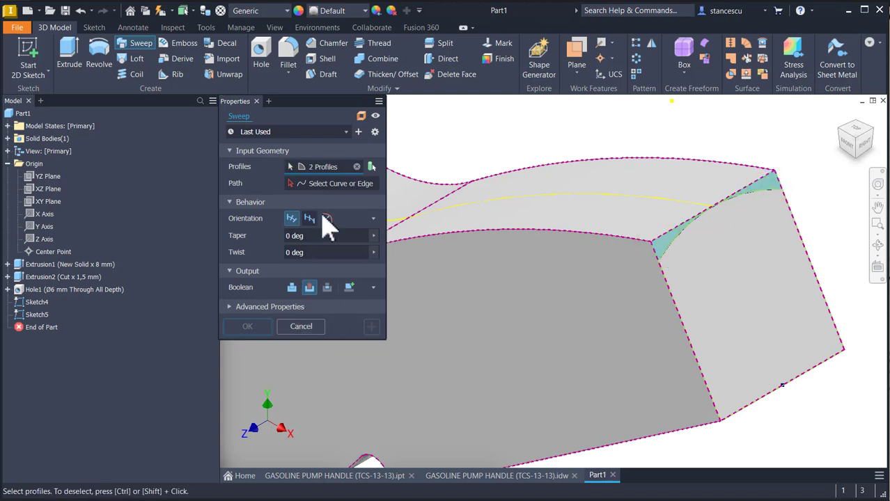
pyautogui.click(338, 185)
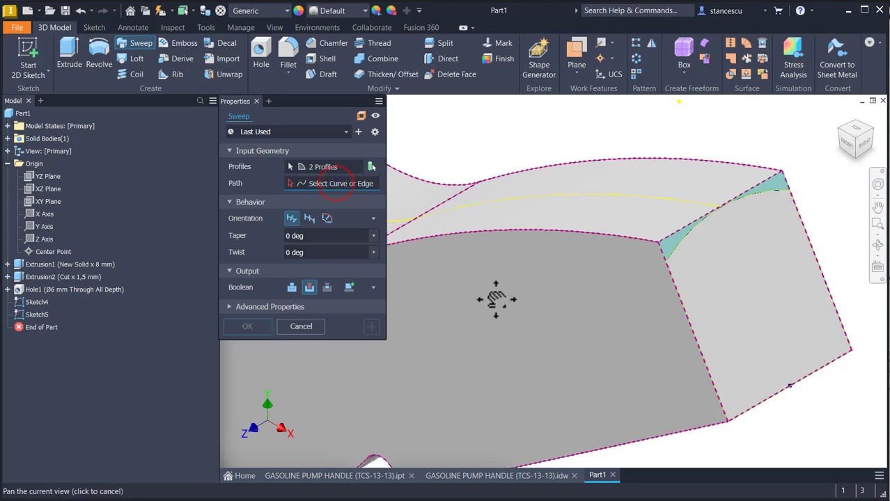
pyautogui.moveTo(493, 298); pyautogui.dragTo(622, 329, button='middle')
pyautogui.scroll(-4, 620, 324)
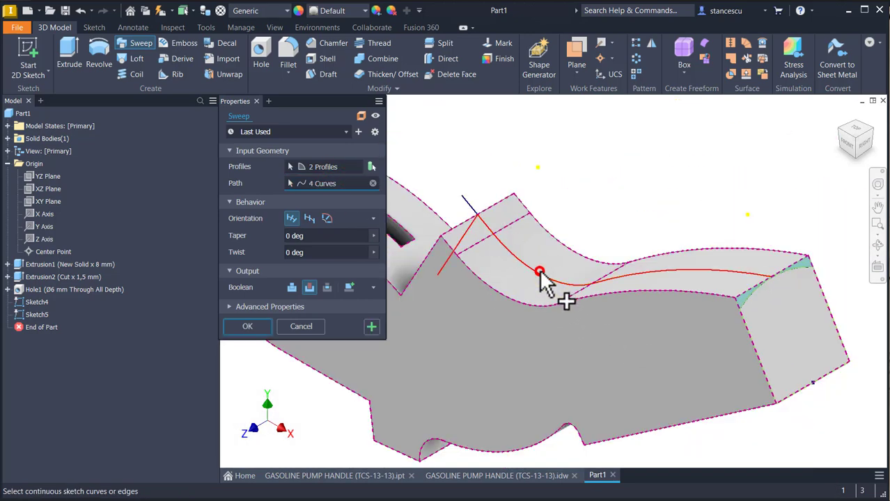
pyautogui.scroll(5, 456, 299)
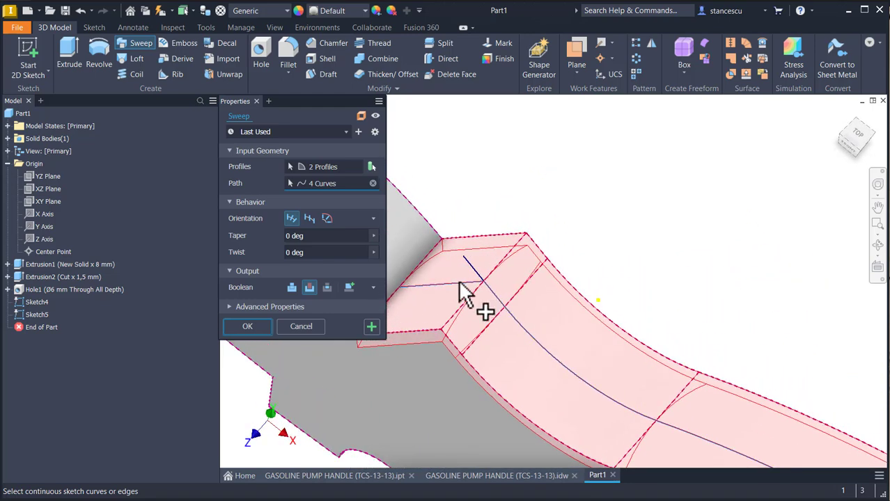
pyautogui.click(301, 328)
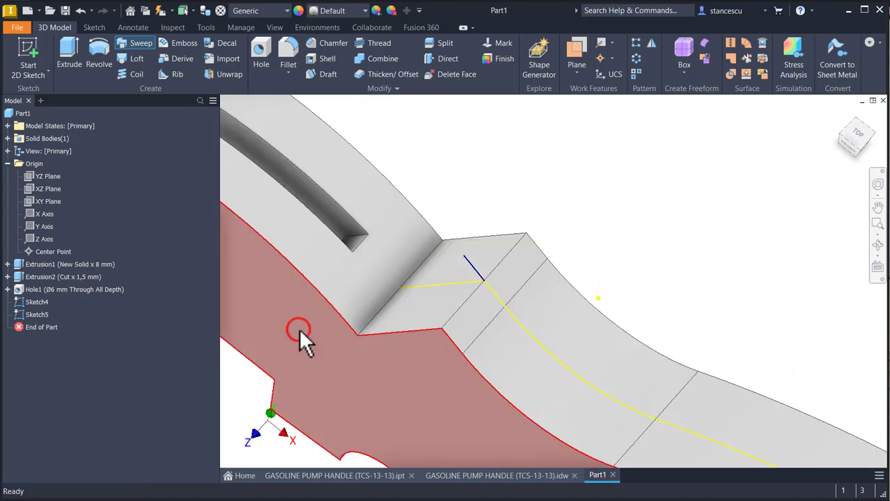
# - Reopen the path sketch, delete the projected slanted edge running down from the raised corner to the notch, and finish the sketch
pyautogui.doubleClick(29, 315)
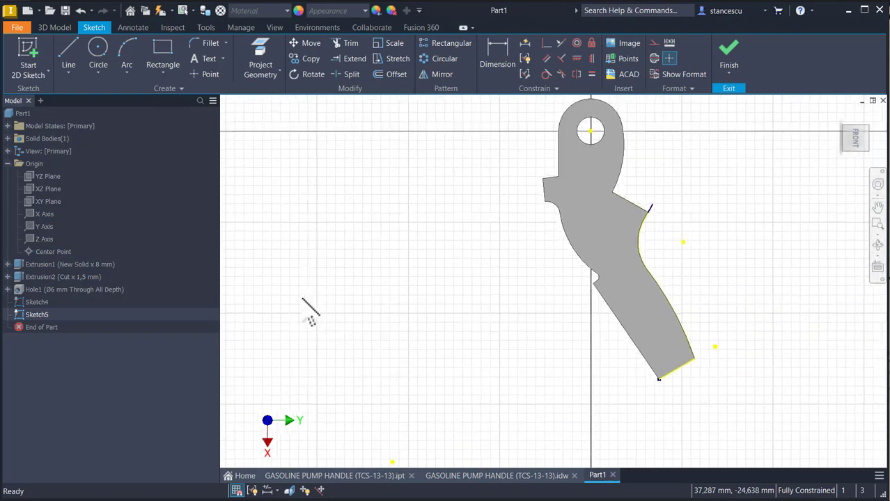
pyautogui.click(867, 109)
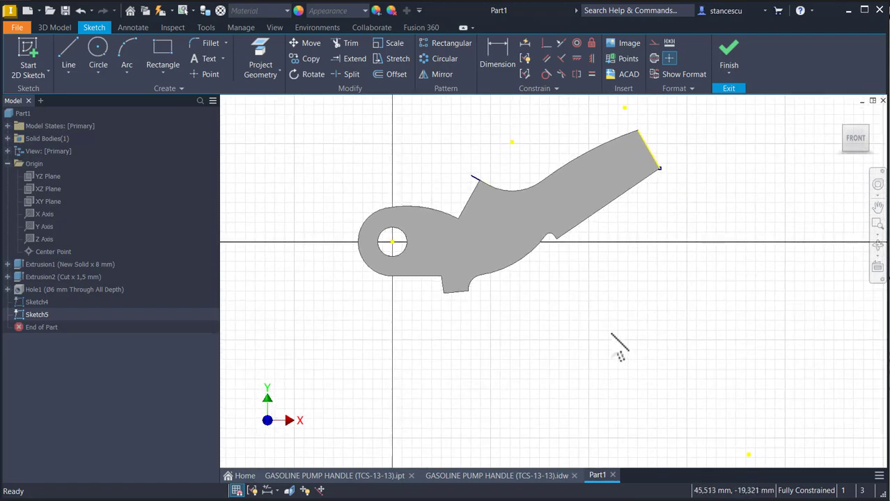
pyautogui.press('F7')
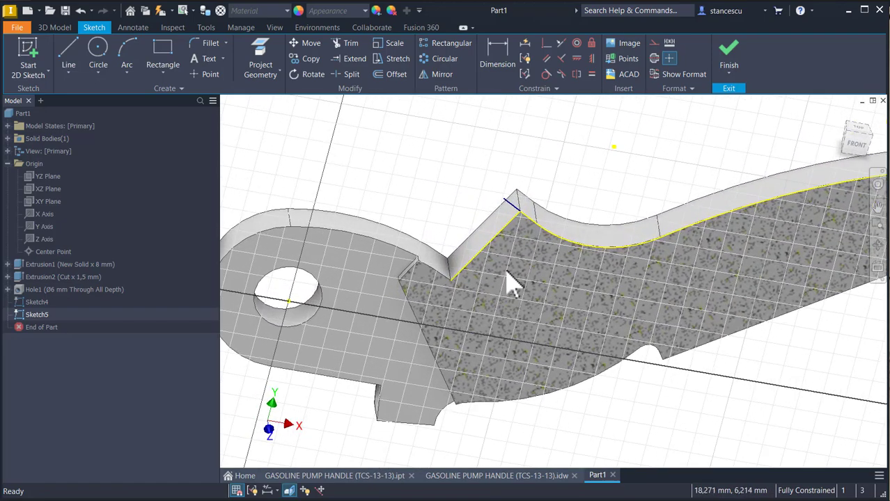
pyautogui.click(492, 243)
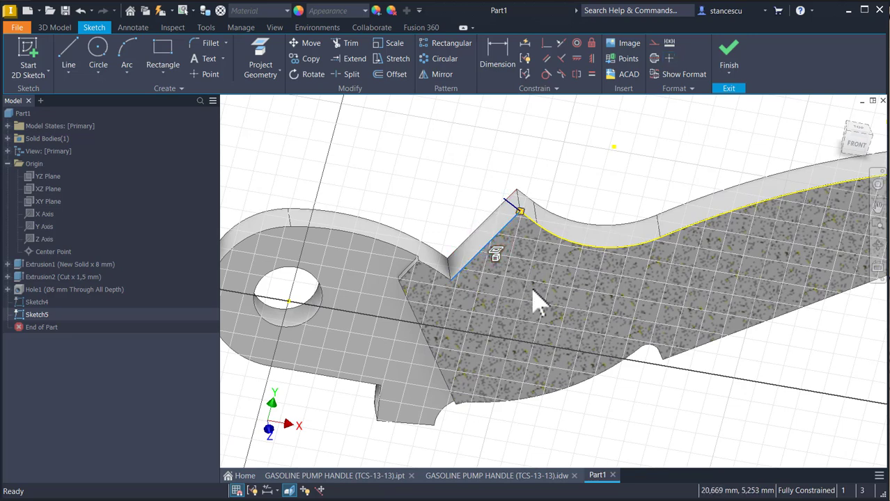
pyautogui.click(728, 56)
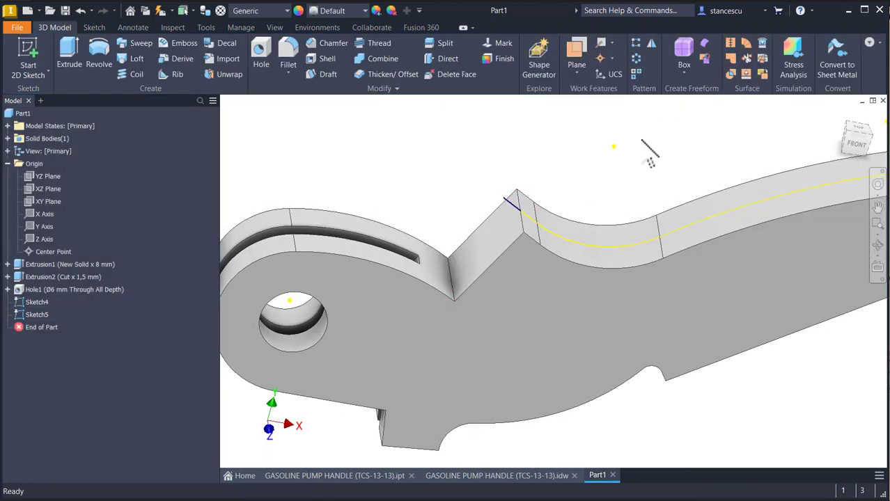
# - Sweep-cut the two corner regions above the end-face arc along the upper curves and their extension past the raised corner
pyautogui.press('F6')
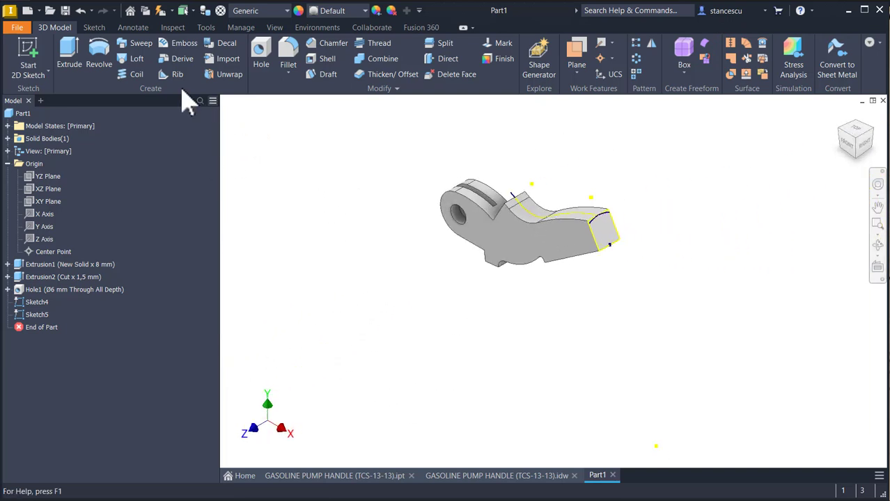
pyautogui.click(141, 43)
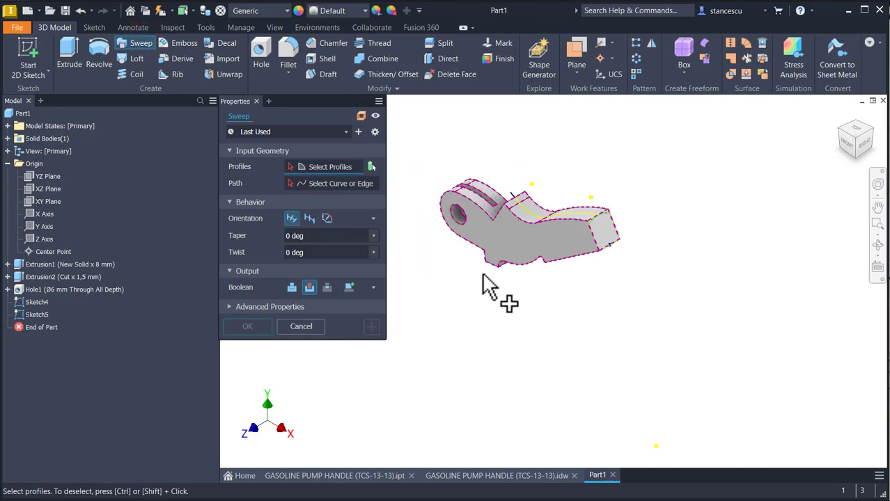
pyautogui.scroll(-6, 610, 240)
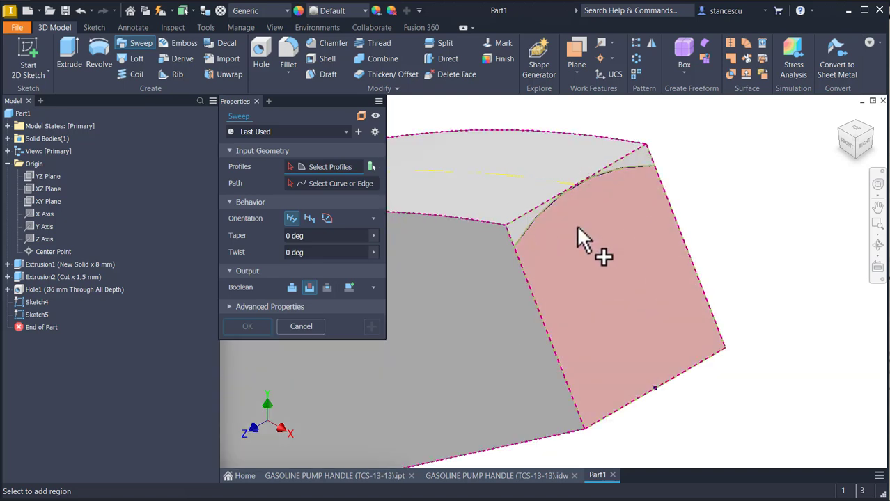
pyautogui.click(526, 220)
pyautogui.click(641, 166)
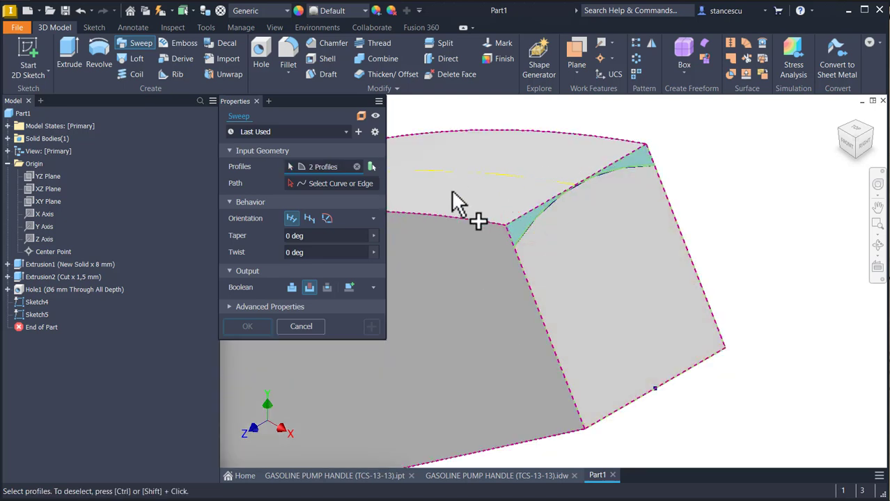
pyautogui.click(331, 183)
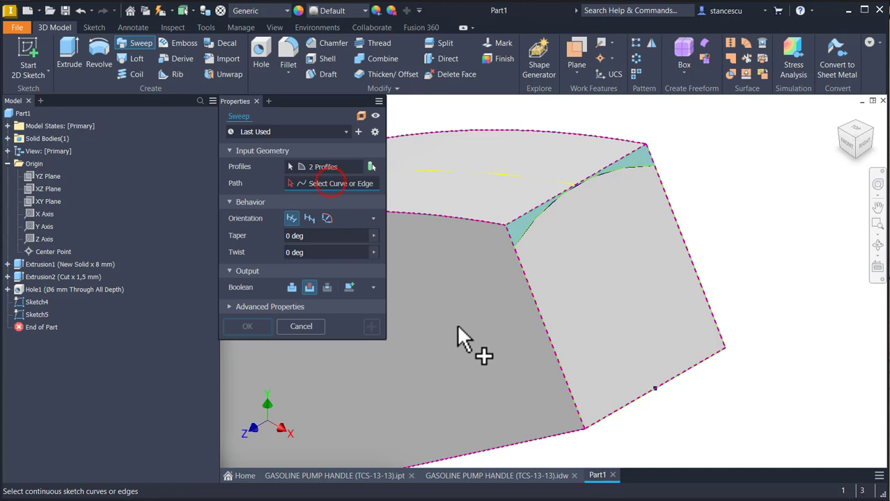
pyautogui.scroll(-3, 606, 332)
pyautogui.moveTo(536, 284); pyautogui.dragTo(616, 282, button='middle')
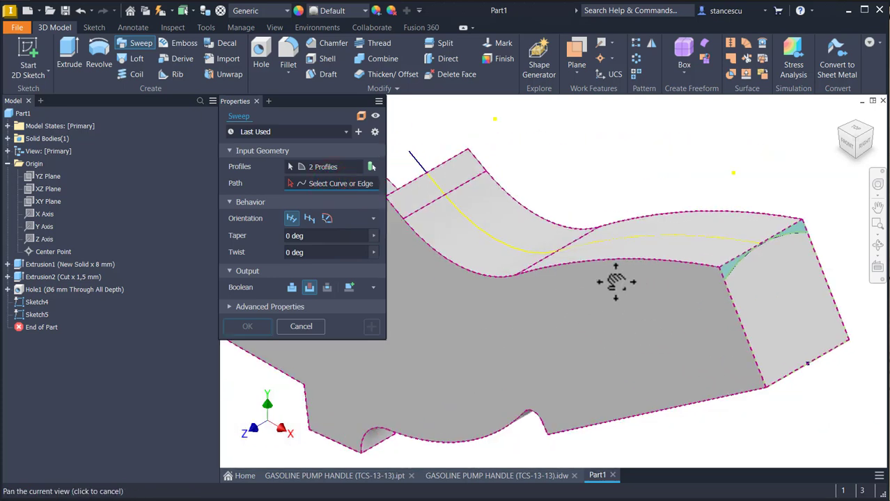
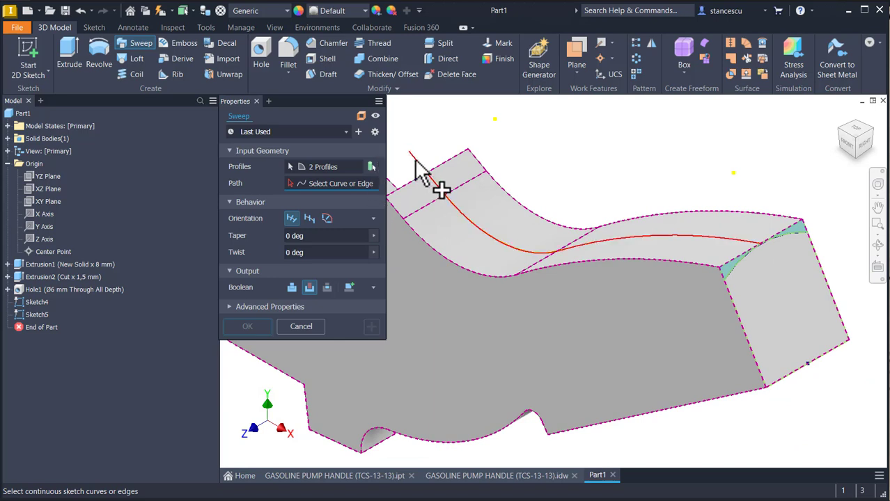
pyautogui.click(635, 236)
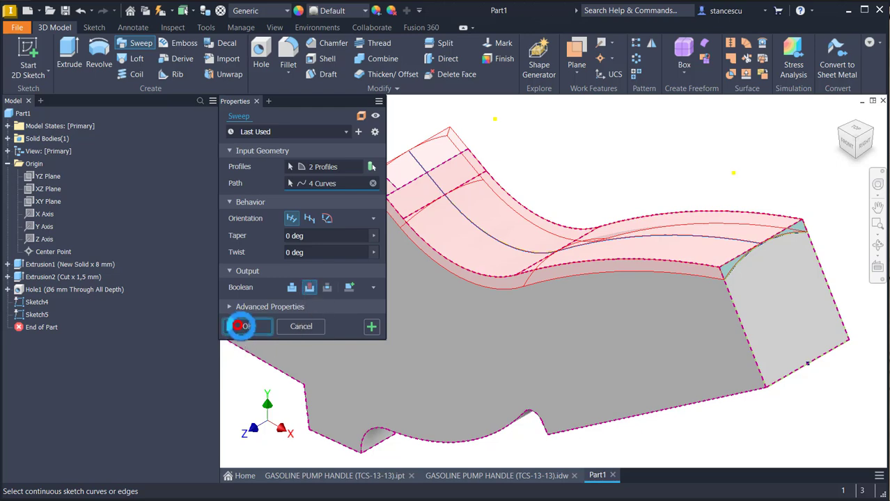
pyautogui.click(240, 326)
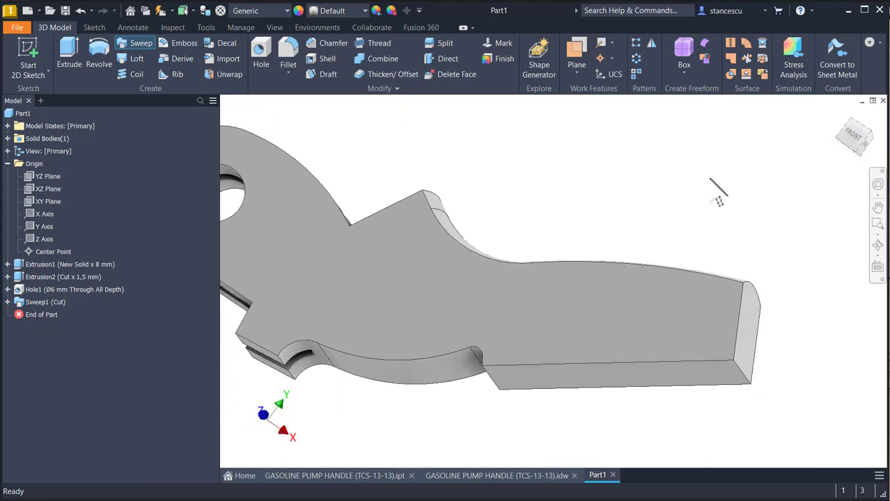
# - Fillet the lower curved edge chain on the front face with a variable radius from 1 mm at the bottom tab to 0 mm at the notch
pyautogui.keyDown('shift'); pyautogui.moveTo(718, 199); pyautogui.dragTo(620, 189, button='middle'); pyautogui.keyUp('shift')
pyautogui.press('F6')
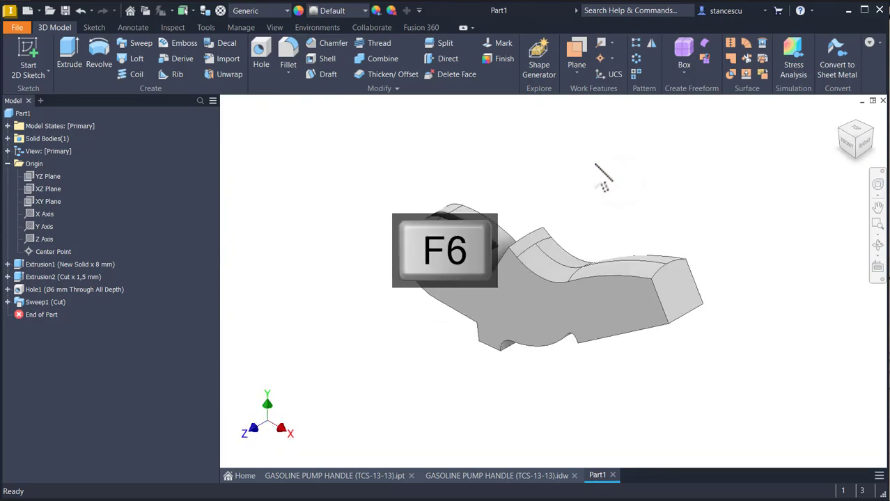
pyautogui.click(483, 480)
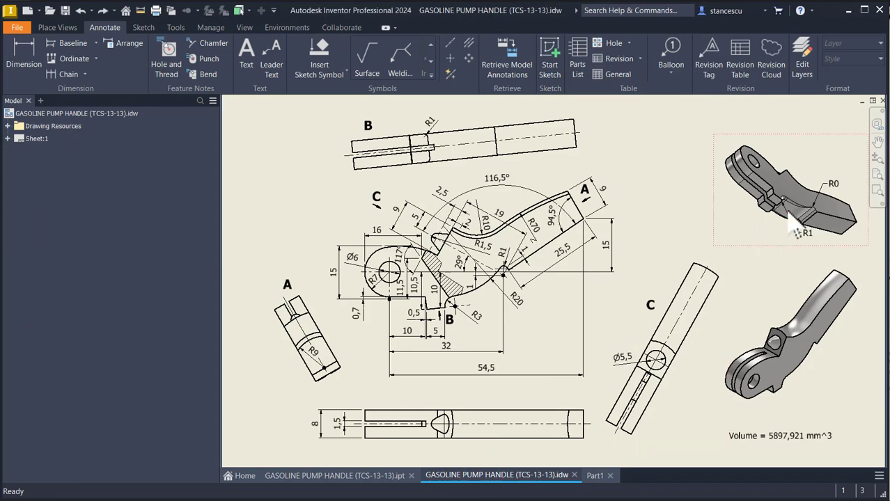
pyautogui.scroll(10, 792, 224)
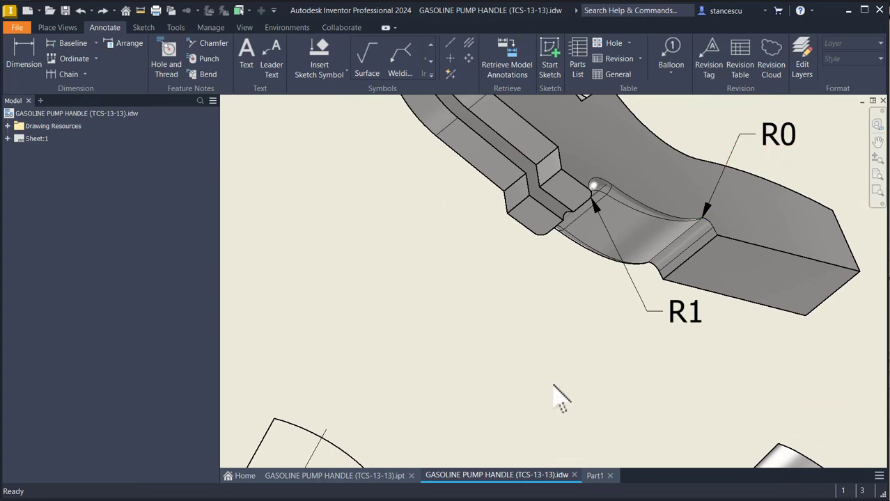
pyautogui.press('Home')
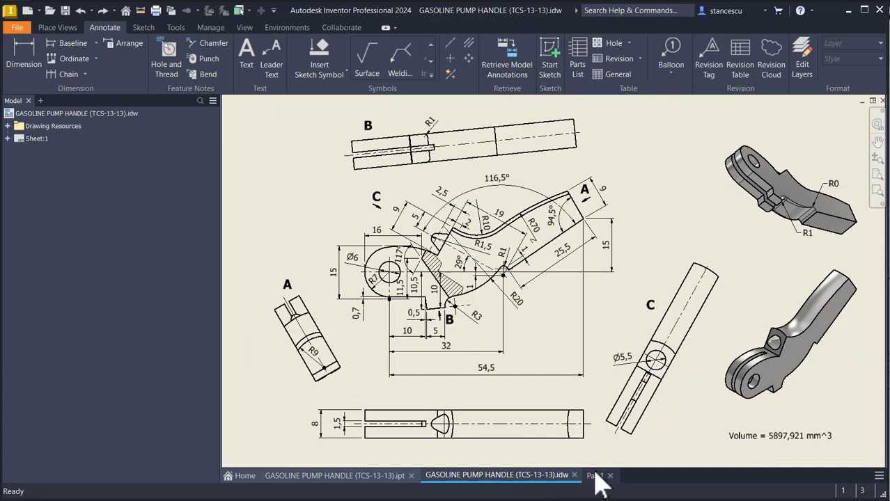
pyautogui.click(595, 476)
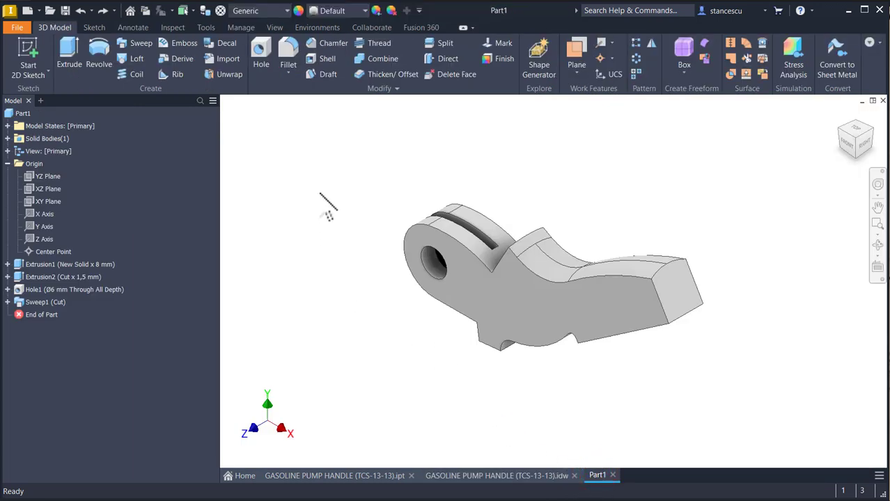
pyautogui.click(288, 49)
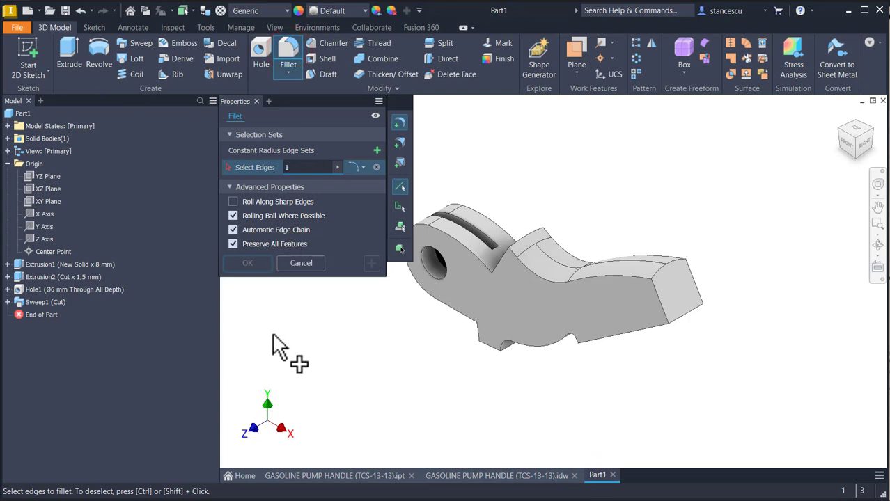
pyautogui.click(401, 141)
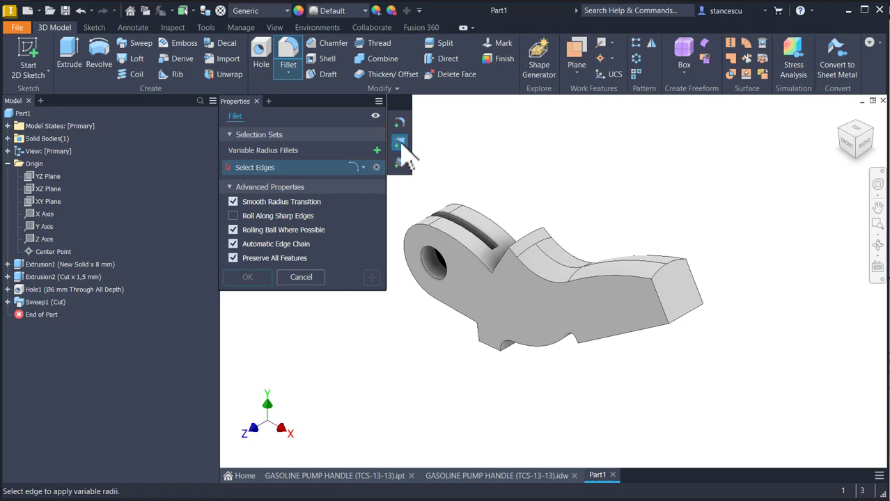
pyautogui.click(513, 354)
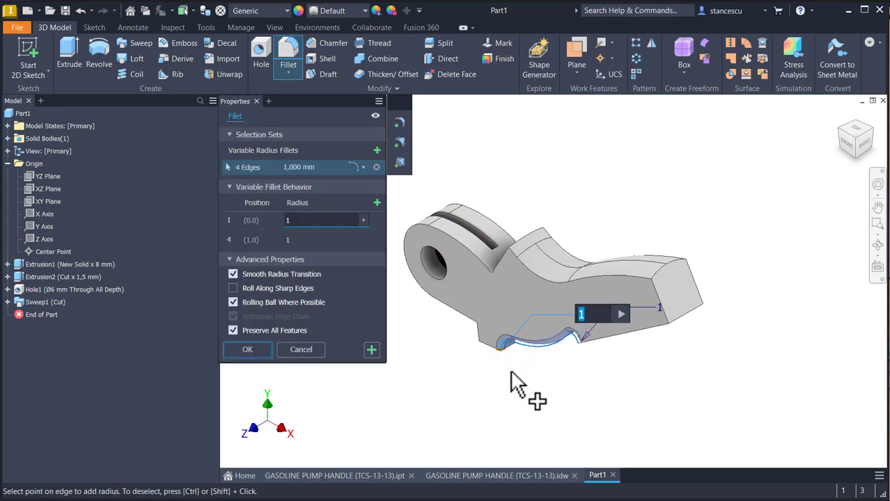
pyautogui.click(658, 308)
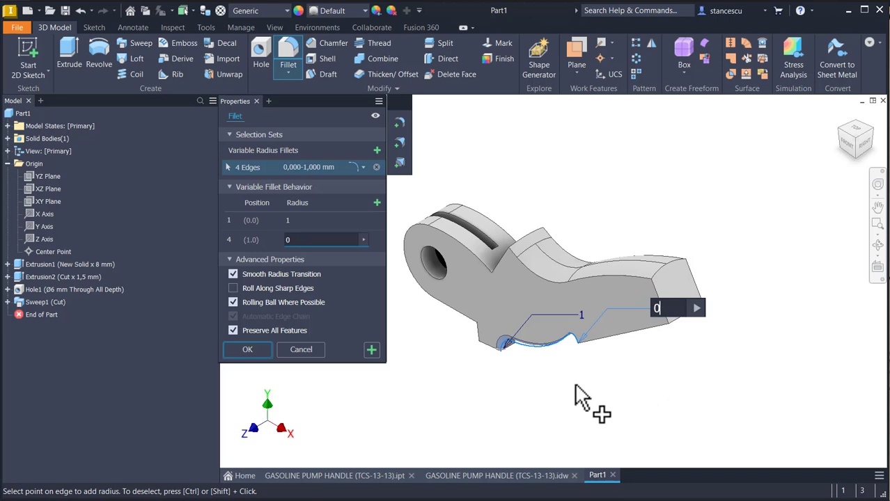
pyautogui.click(259, 346)
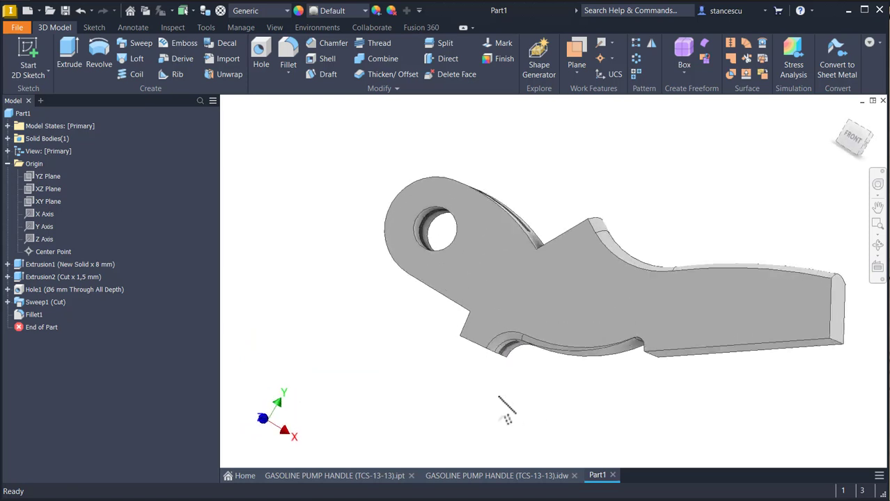
pyautogui.press('F6')
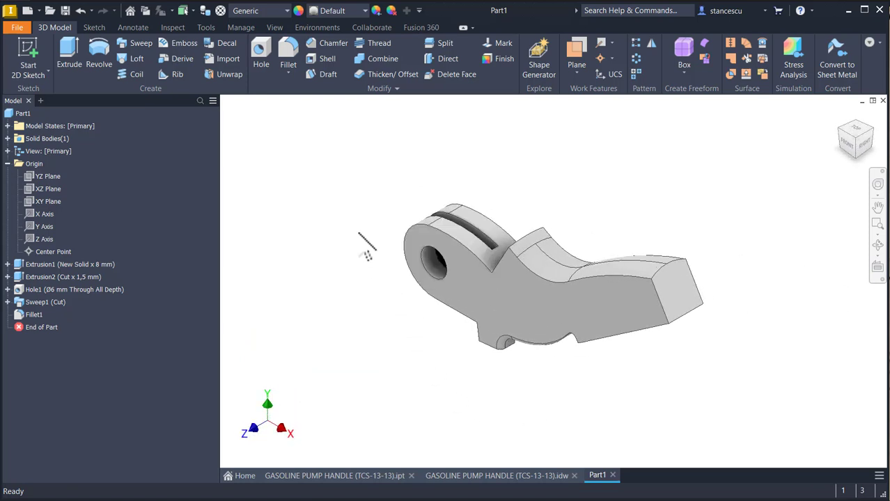
# - Mirror the variable-radius fillet about the XY plane
pyautogui.click(651, 44)
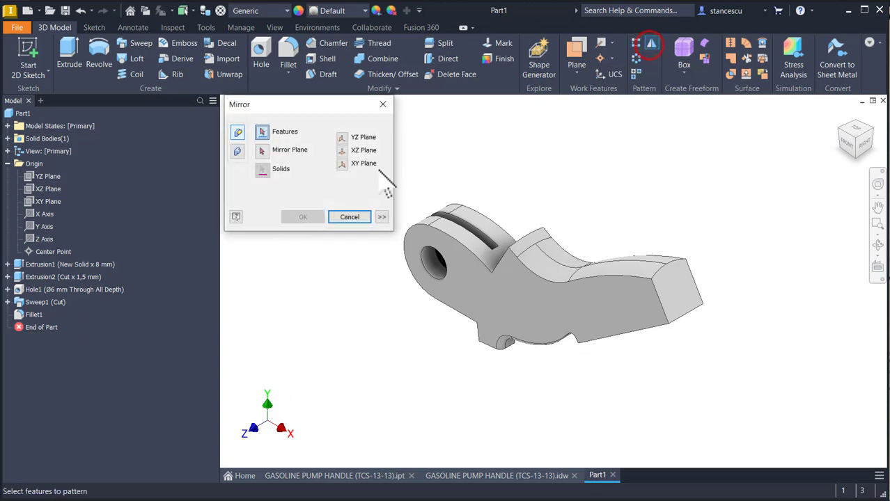
pyautogui.click(18, 316)
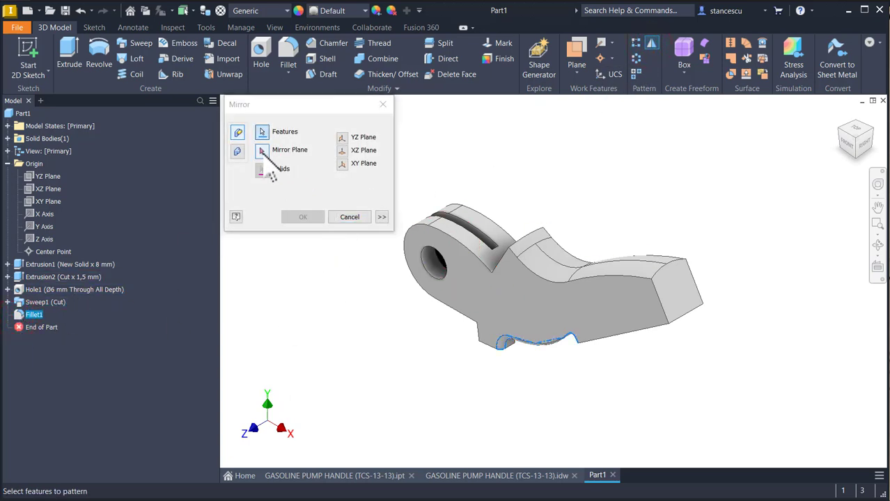
pyautogui.click(261, 150)
pyautogui.click(53, 201)
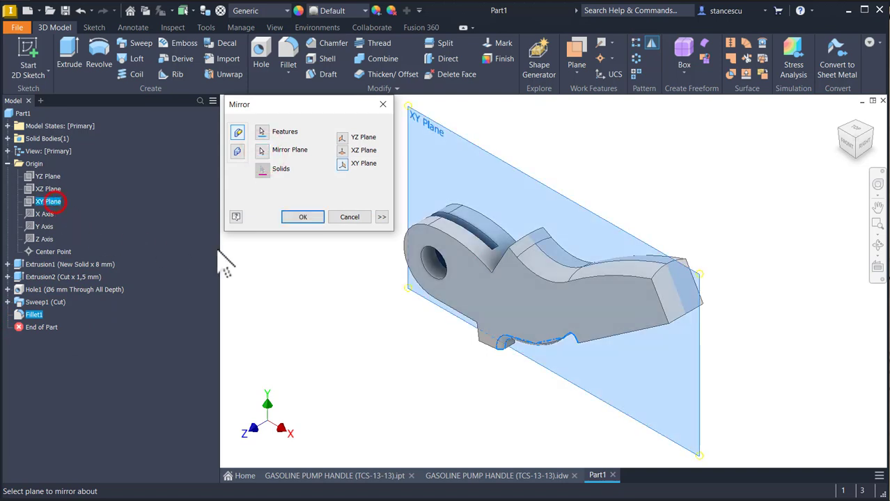
pyautogui.keyDown('shift'); pyautogui.moveTo(428, 316); pyautogui.dragTo(681, 390, button='middle'); pyautogui.keyUp('shift')
pyautogui.click(300, 217)
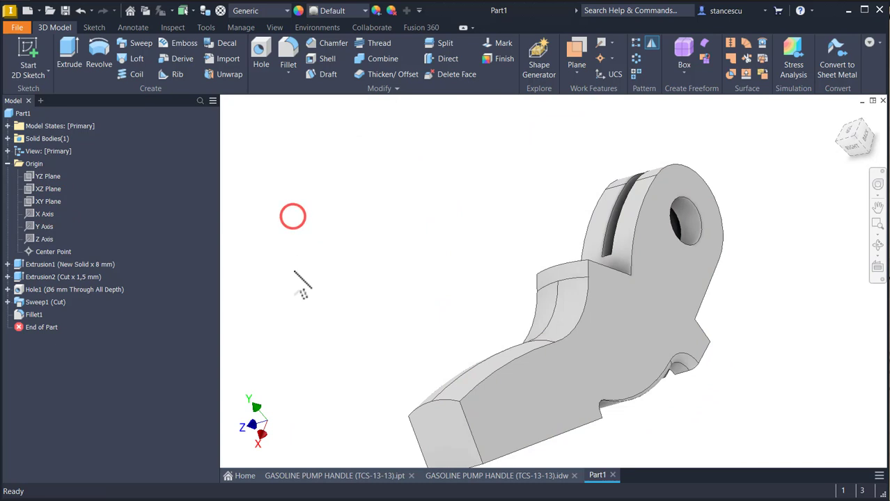
pyautogui.press('F6')
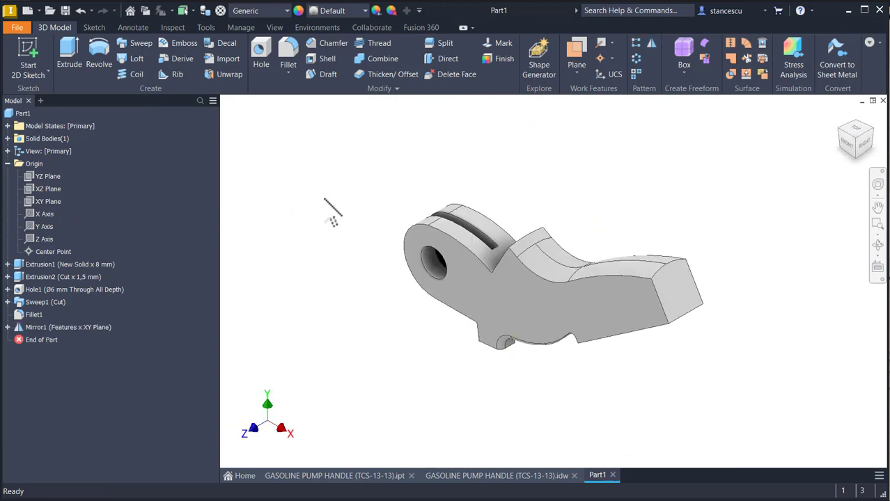
# - Examine the rounded cone on the slanted face of the finished GASOLINE PUMP HANDLE (TCS-13-13).ipt reference part
pyautogui.click(352, 477)
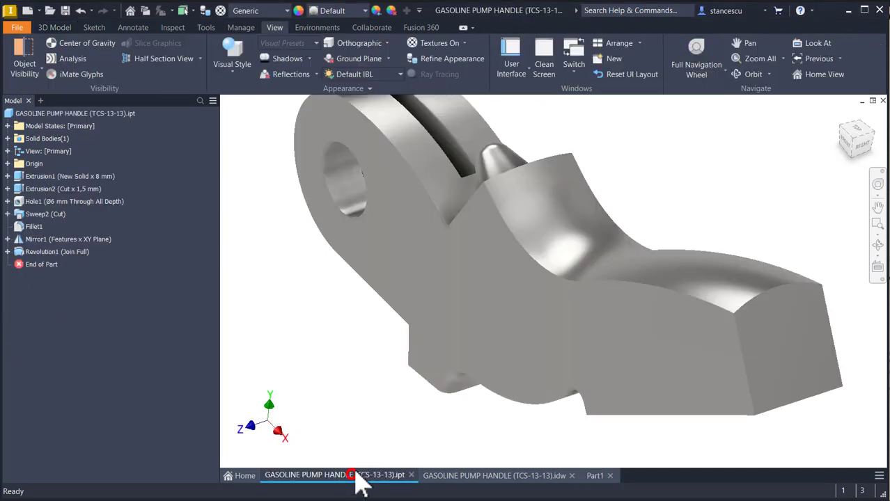
pyautogui.scroll(5, 473, 339)
pyautogui.keyDown('shift'); pyautogui.moveTo(473, 339); pyautogui.dragTo(476, 243, button='middle'); pyautogui.keyUp('shift')
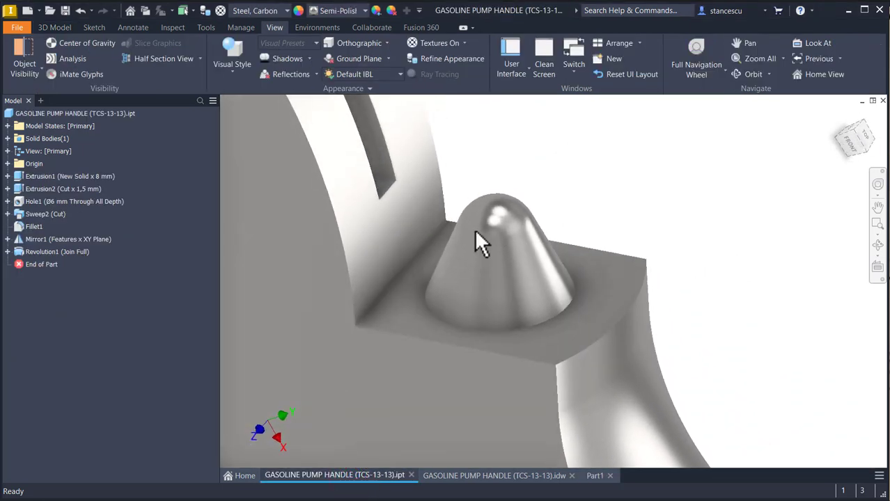
pyautogui.keyDown('shift'); pyautogui.moveTo(524, 271); pyautogui.dragTo(457, 363, button='middle'); pyautogui.keyUp('shift')
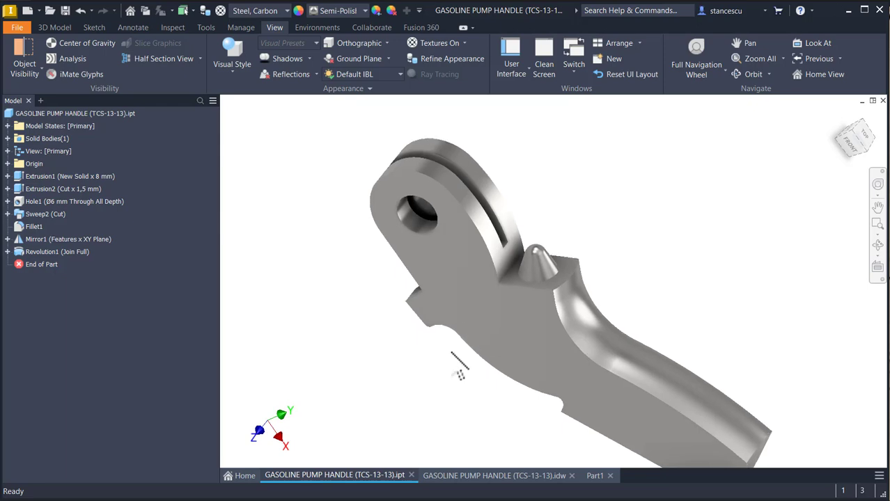
pyautogui.press('F6')
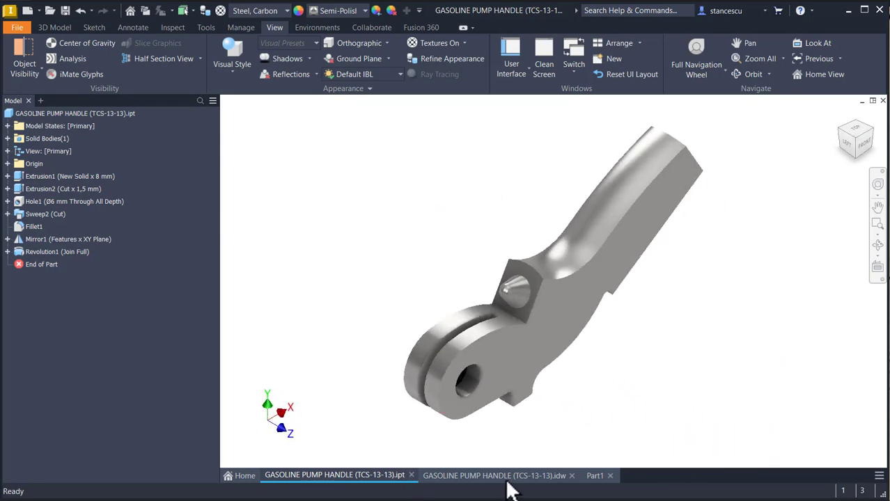
# - Examine the cone's profile, axis and tip dimensions in the drawing's main view and its base diameter in view C
pyautogui.click(509, 476)
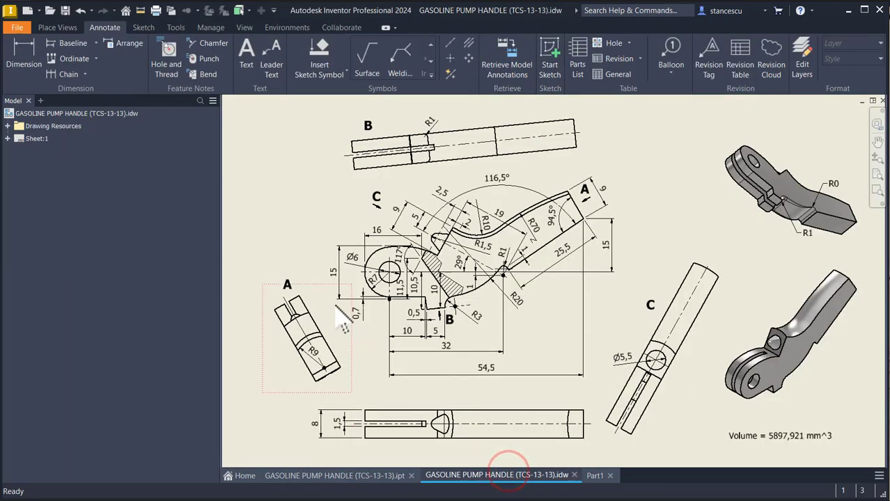
pyautogui.click(445, 264)
pyautogui.scroll(3, 451, 251)
pyautogui.scroll(2, 452, 251)
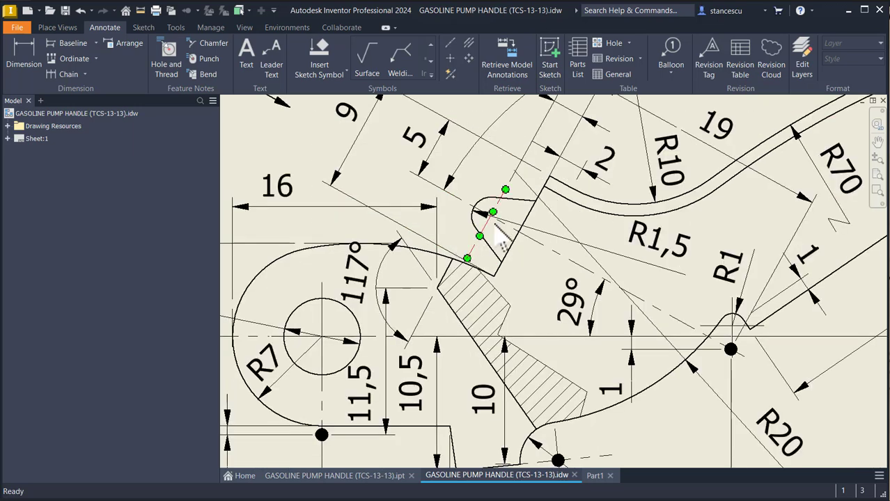
pyautogui.moveTo(610, 241); pyautogui.dragTo(640, 239)
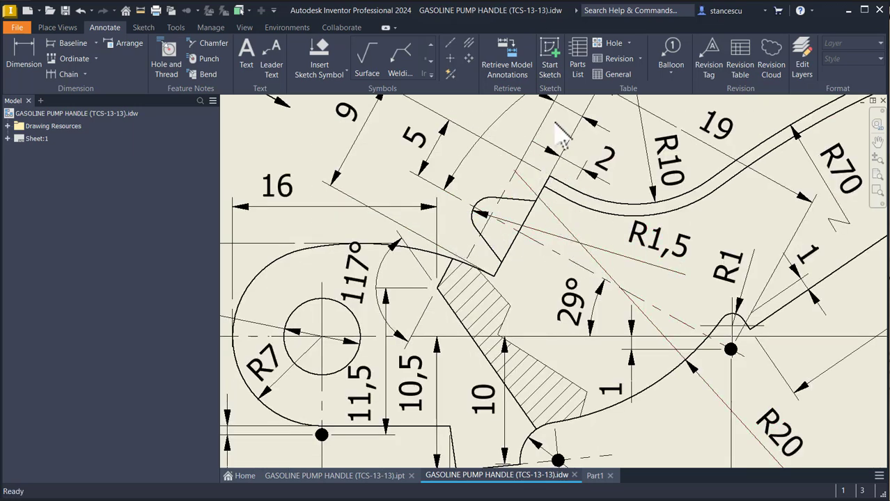
pyautogui.moveTo(555, 141); pyautogui.dragTo(544, 209, button='middle')
pyautogui.moveTo(513, 155); pyautogui.dragTo(526, 188)
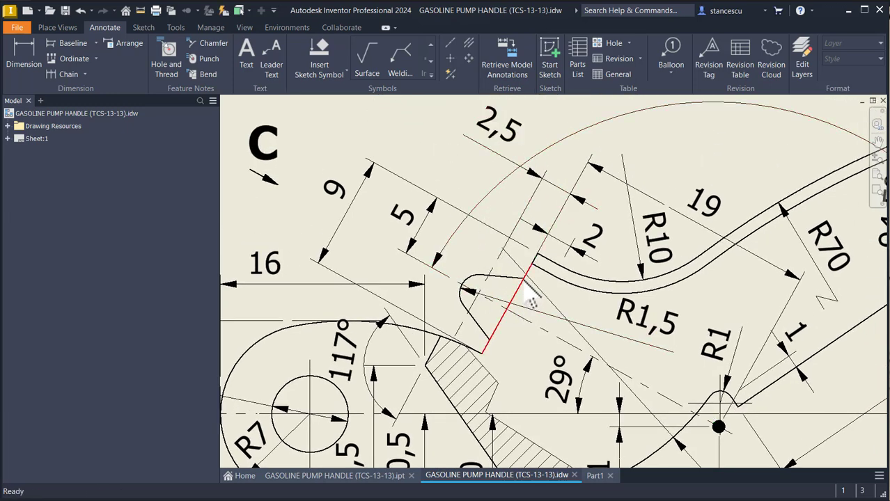
pyautogui.press('Home')
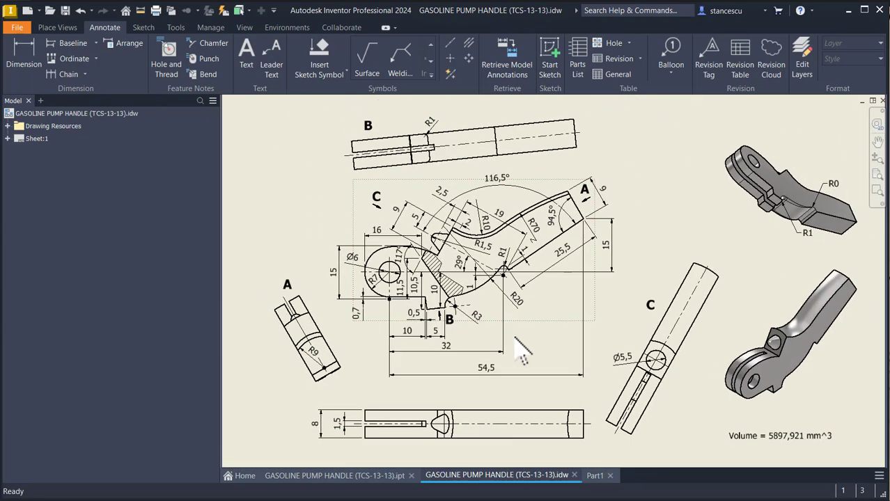
pyautogui.moveTo(622, 358)
pyautogui.mouseDown()
pyautogui.moveTo(523, 370)
pyautogui.moveTo(606, 352)
pyautogui.mouseUp()
pyautogui.scroll(5, 617, 358)
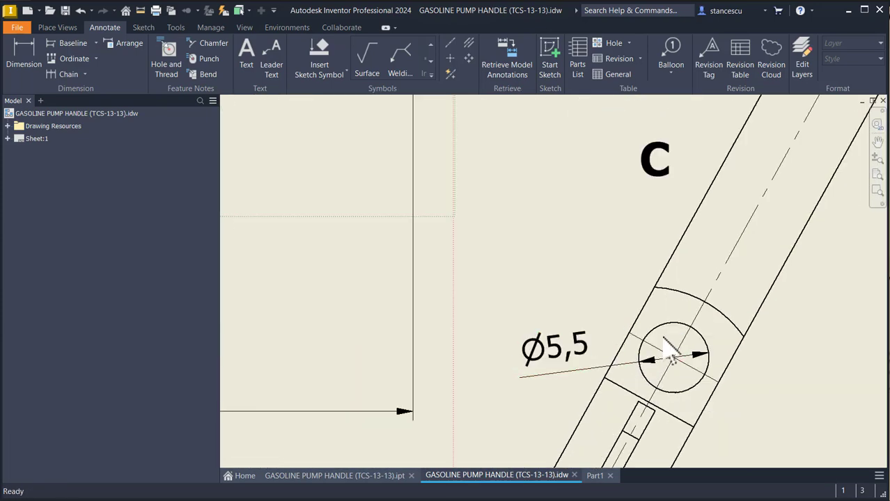
pyautogui.press('Home')
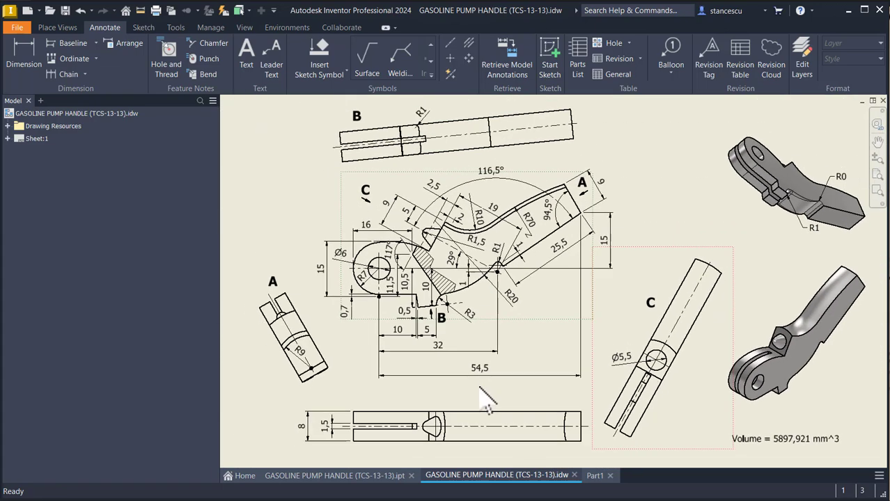
# - Start a sketch on Part1's XY plane with the model sliced, and project the slanted edge that rises from the upper notch
pyautogui.click(595, 476)
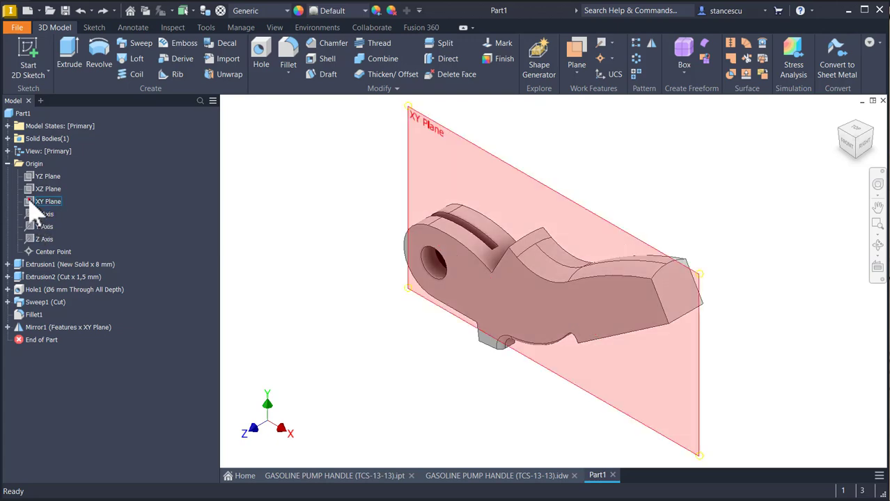
pyautogui.click(30, 202)
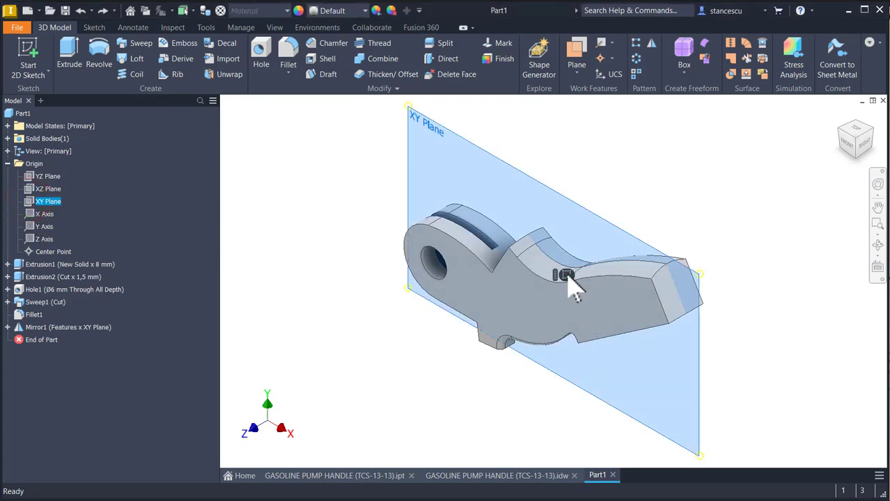
pyautogui.click(566, 276)
pyautogui.press('F7')
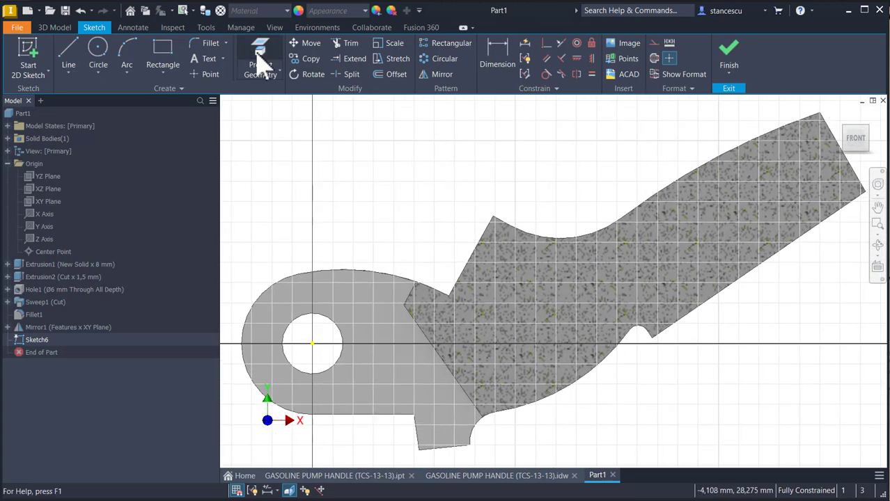
pyautogui.click(260, 62)
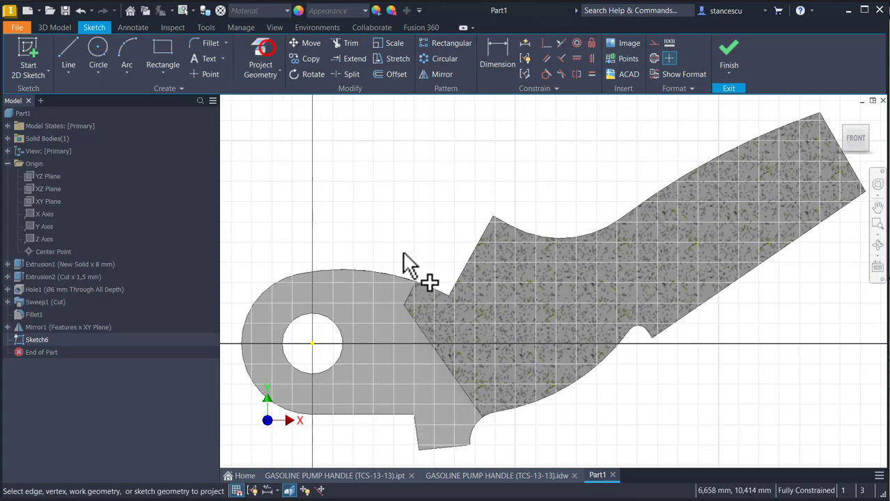
pyautogui.click(461, 267)
# - Sketch the cone's half-profile on the projected slanted edge: slanted side line, tangent tip arc, and an axis line about 4.3 mm long perpendicular to the edge
pyautogui.click(67, 49)
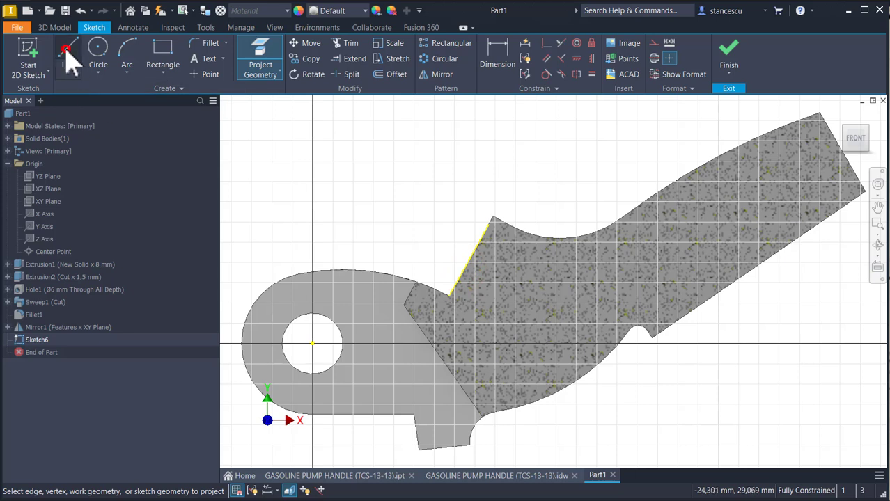
pyautogui.click(456, 283)
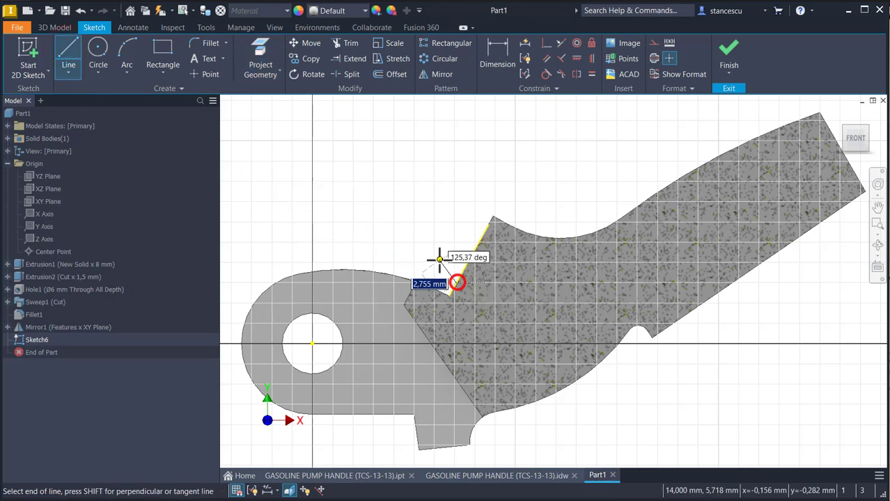
pyautogui.click(435, 252)
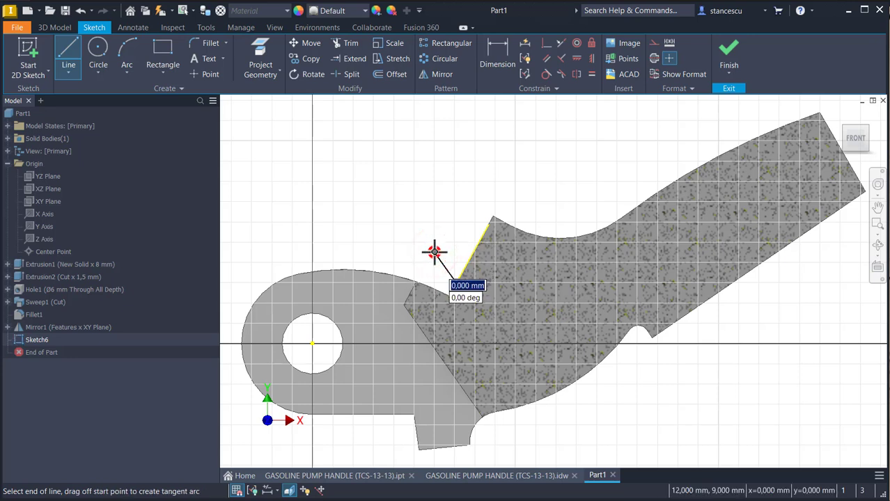
pyautogui.moveTo(435, 252)
pyautogui.mouseDown()
pyautogui.moveTo(431, 231)
pyautogui.moveTo(446, 240)
pyautogui.mouseUp()
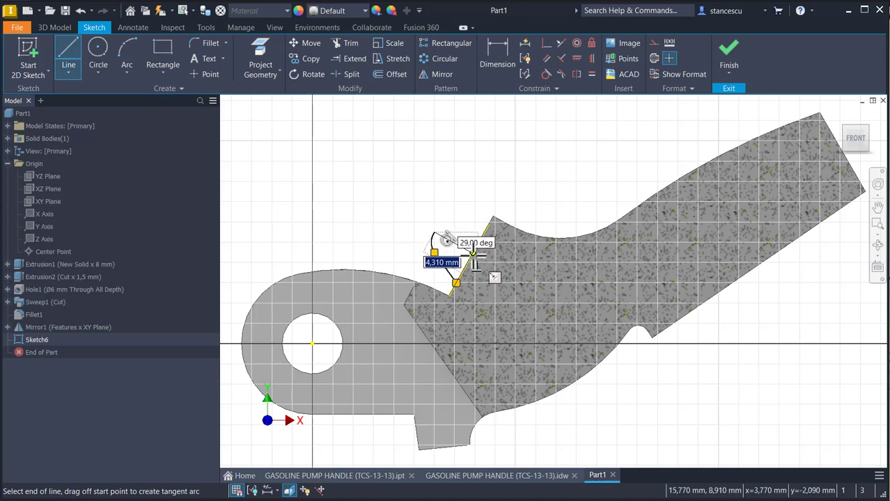
pyautogui.doubleClick(473, 255)
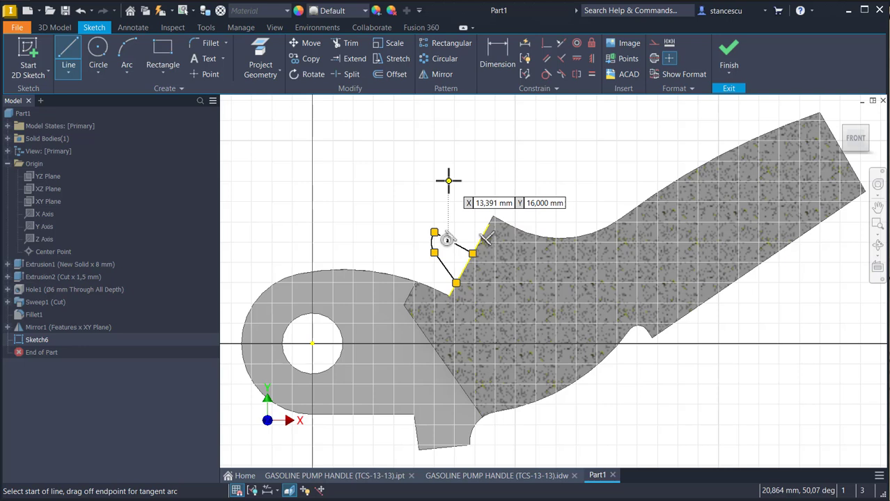
pyautogui.press('Escape')
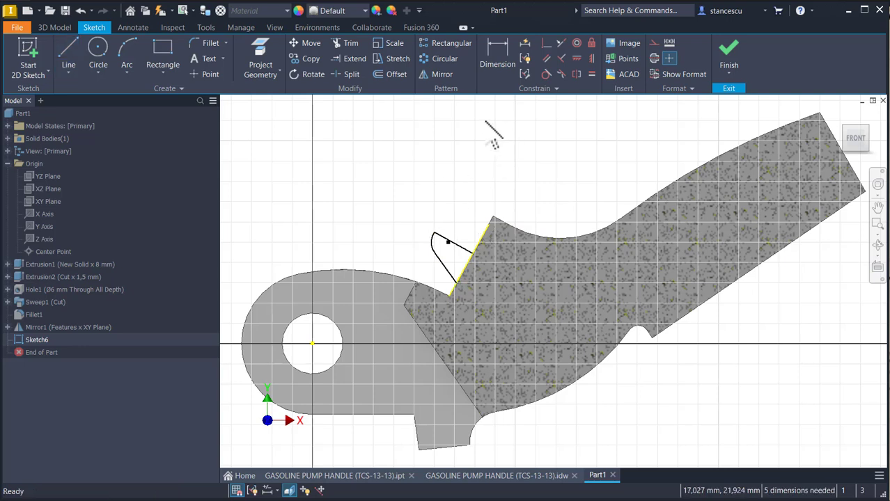
# - Constrain the tip arc's center point to lie on the profile's axis line with a coincident constraint
pyautogui.click(546, 42)
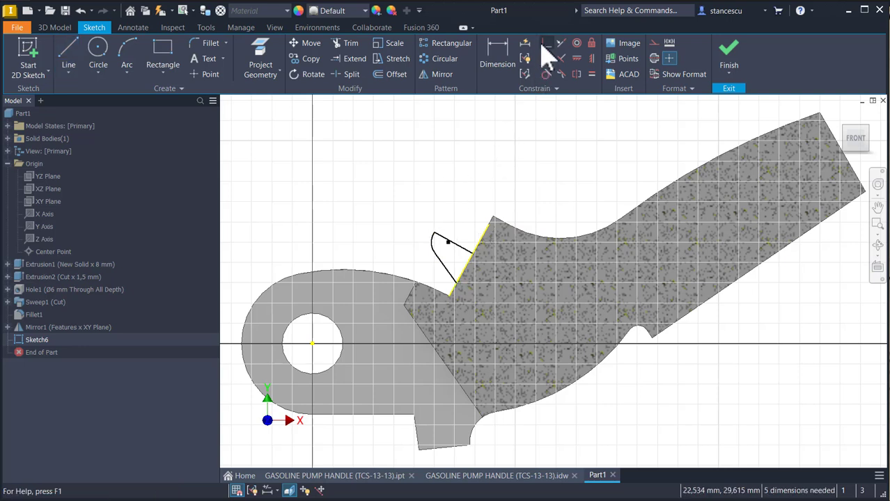
pyautogui.click(451, 248)
pyautogui.click(459, 248)
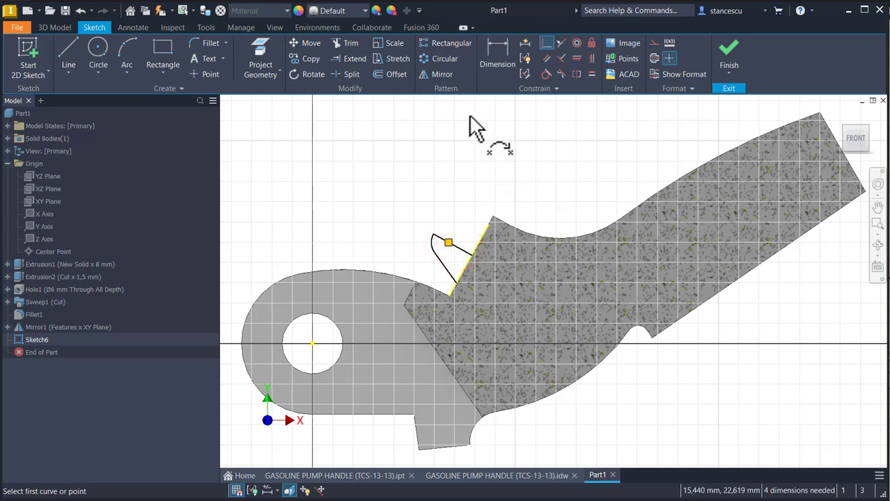
# - Dimension the distance from the notch corner to the cone's axis line as 9-5 (4 mm)
pyautogui.click(497, 50)
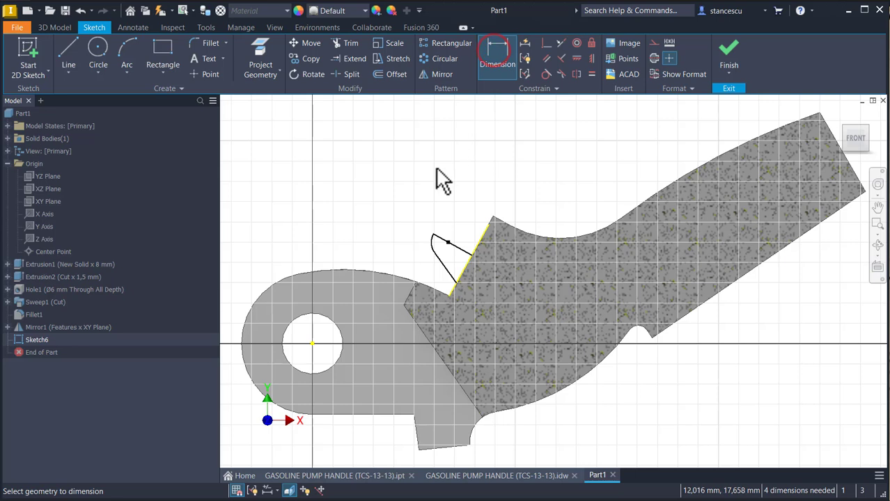
pyautogui.click(463, 251)
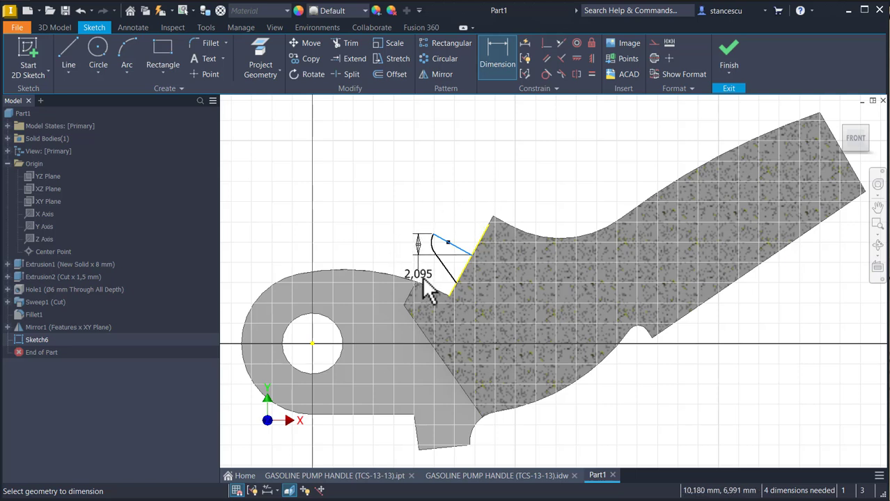
pyautogui.click(449, 301)
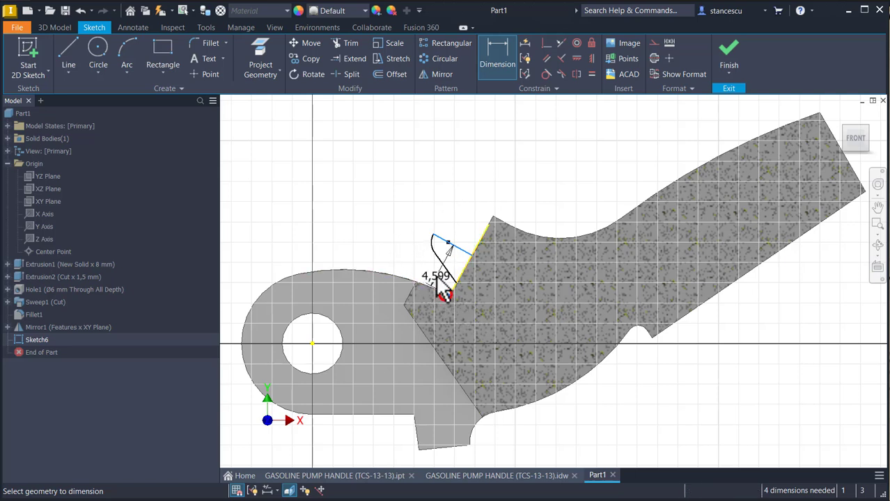
pyautogui.click(400, 247)
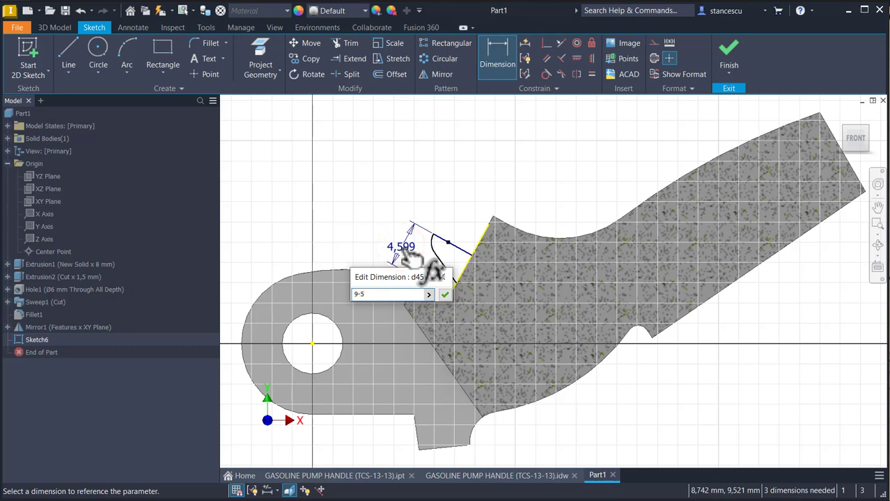
pyautogui.write('9-5')
pyautogui.press('Return')
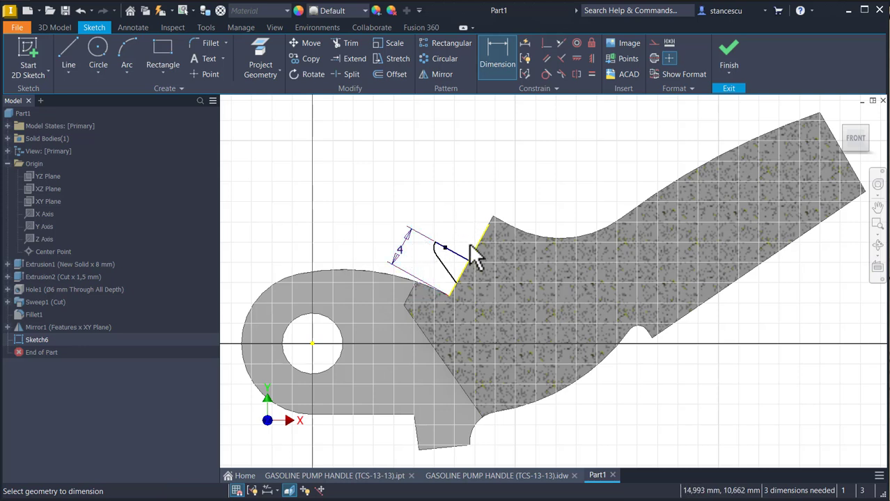
pyautogui.press('Escape')
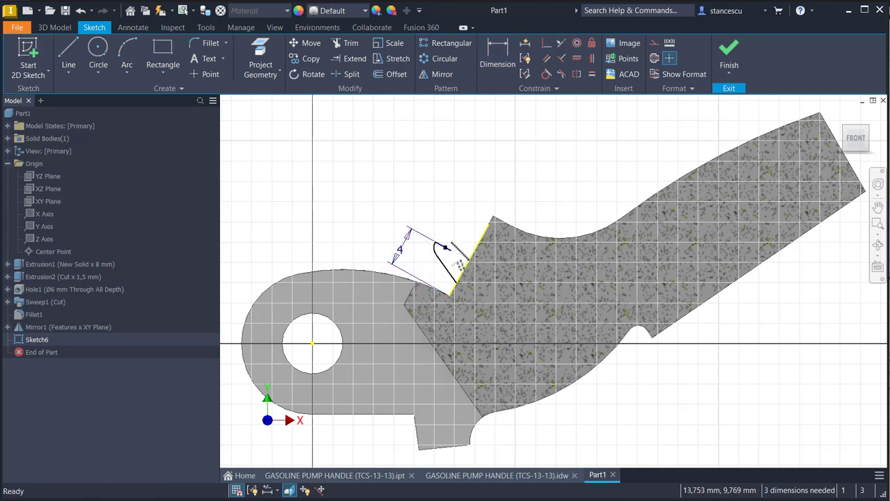
# - Dimension the cone's tip arc with a radius of 1,5 mm
pyautogui.click(487, 55)
pyautogui.scroll(3, 437, 261)
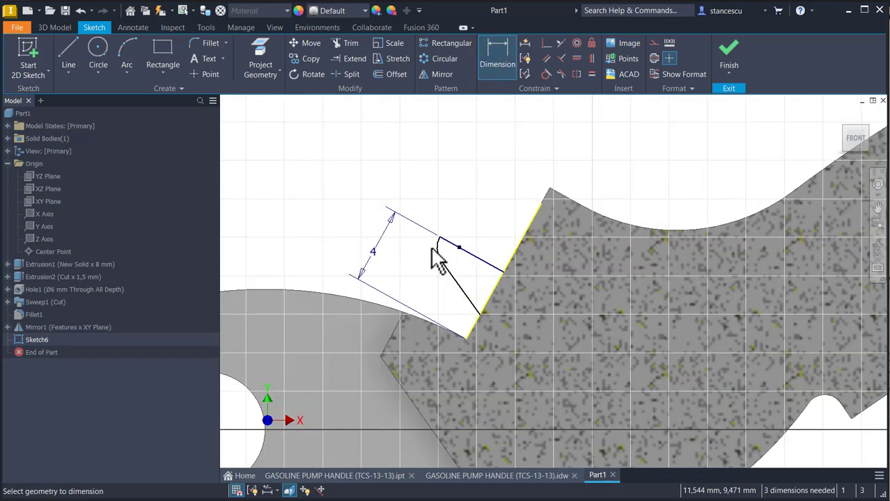
pyautogui.click(438, 245)
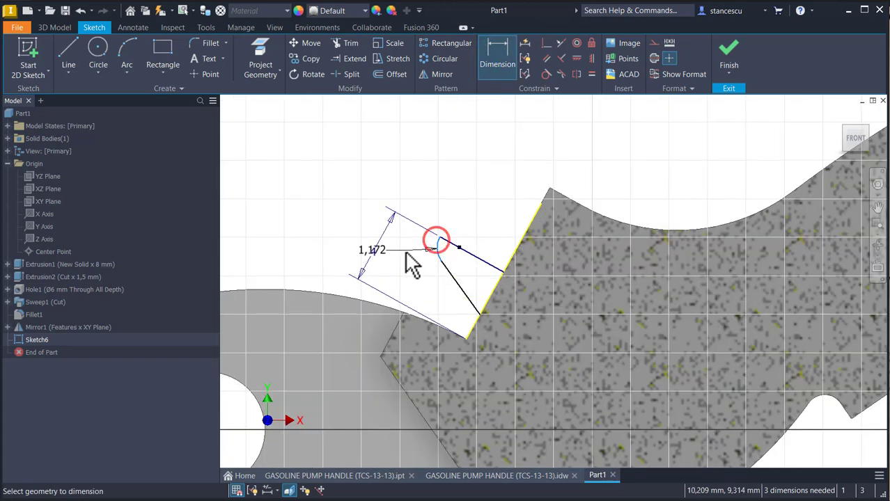
pyautogui.click(323, 252)
pyautogui.write('1')
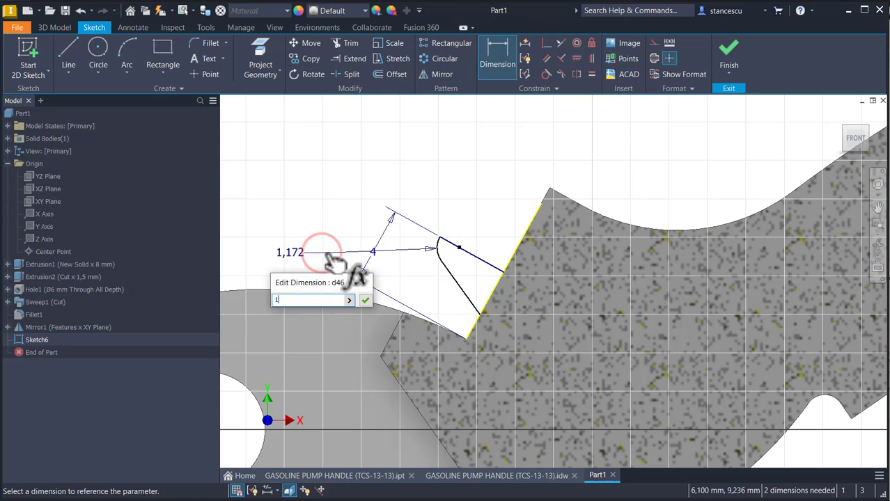
pyautogui.write(',5')
pyautogui.press('Return')
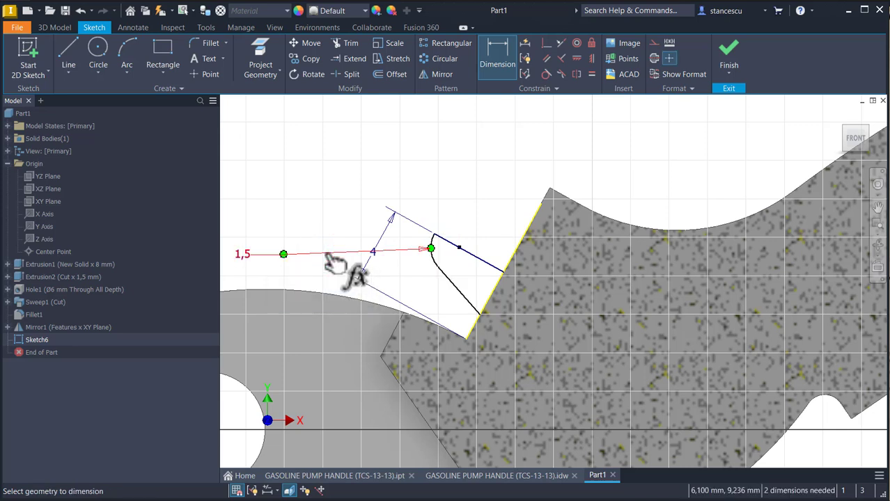
# - Dimension the distance from the tip arc's center to the projected slanted edge as 2,5 mm
pyautogui.click(460, 249)
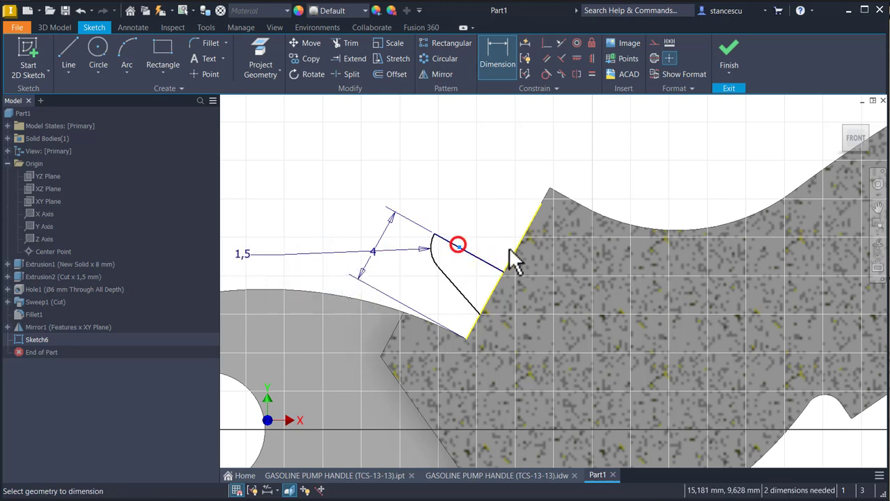
pyautogui.click(513, 252)
pyautogui.click(514, 236)
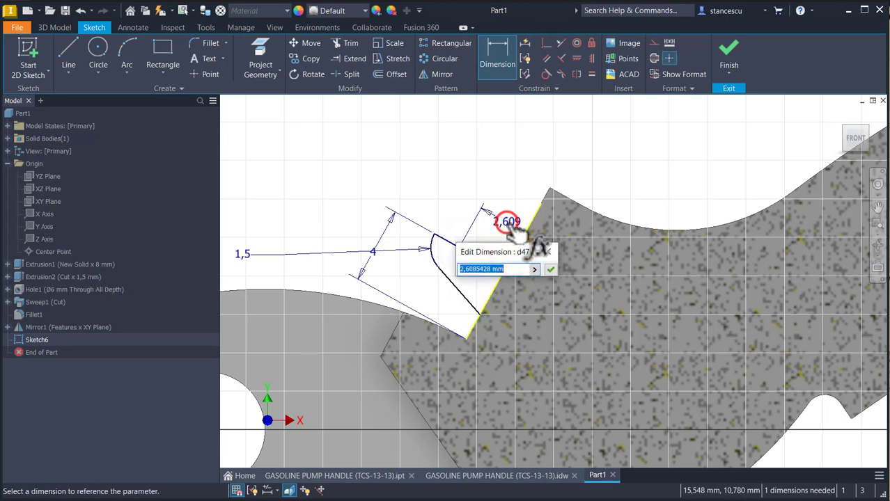
pyautogui.write('2,5')
pyautogui.press('Return')
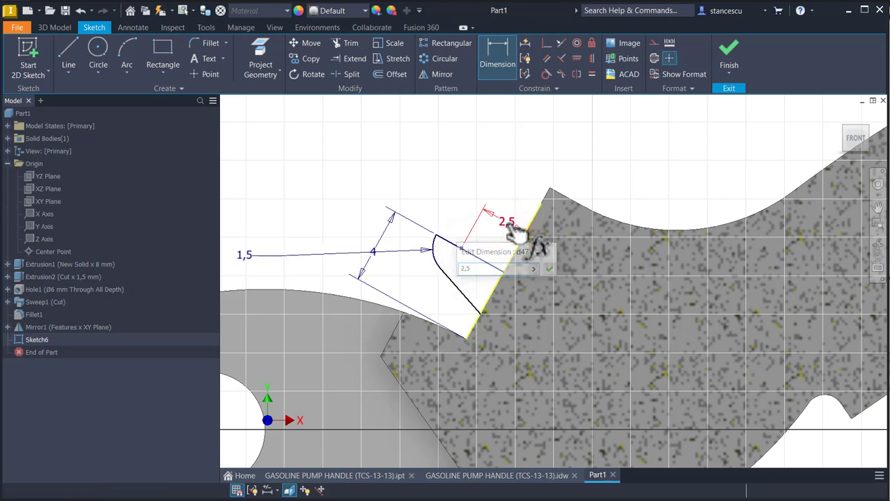
pyautogui.press('Escape')
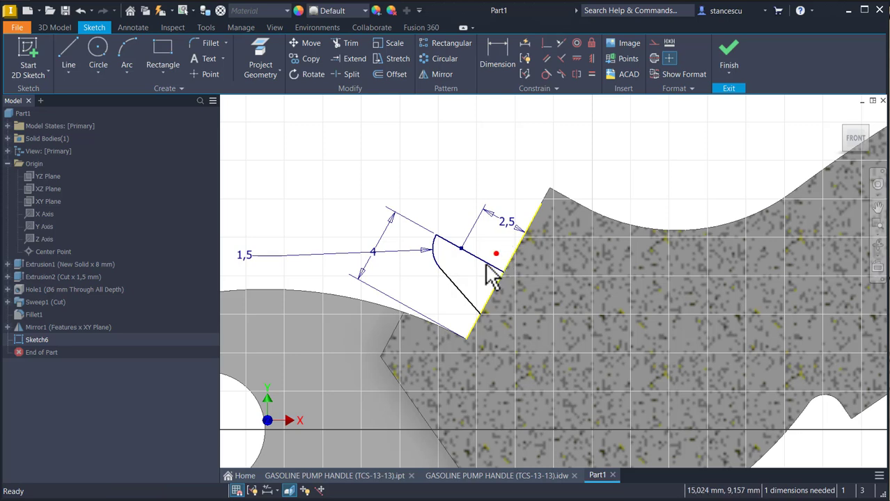
# - Convert the axis line to a centerline and dimension the cone's base diameter about it as 5,5 mm
pyautogui.click(489, 262)
pyautogui.click(654, 59)
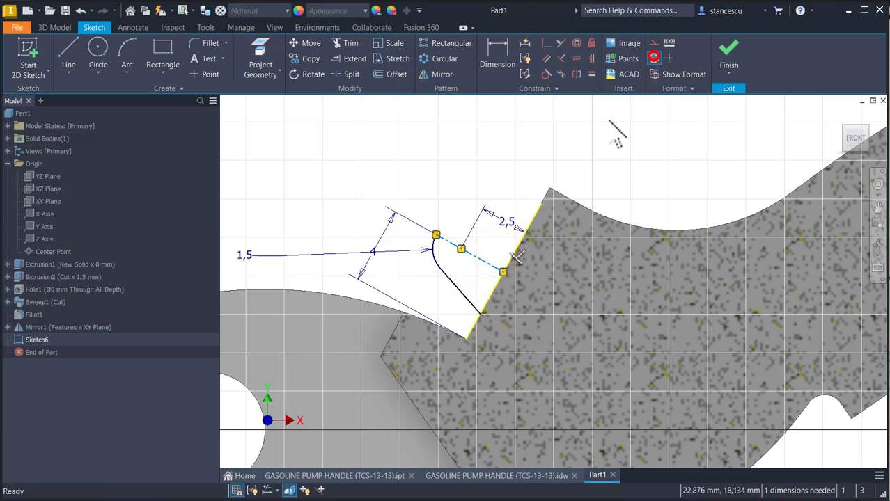
pyautogui.click(497, 57)
pyautogui.click(480, 315)
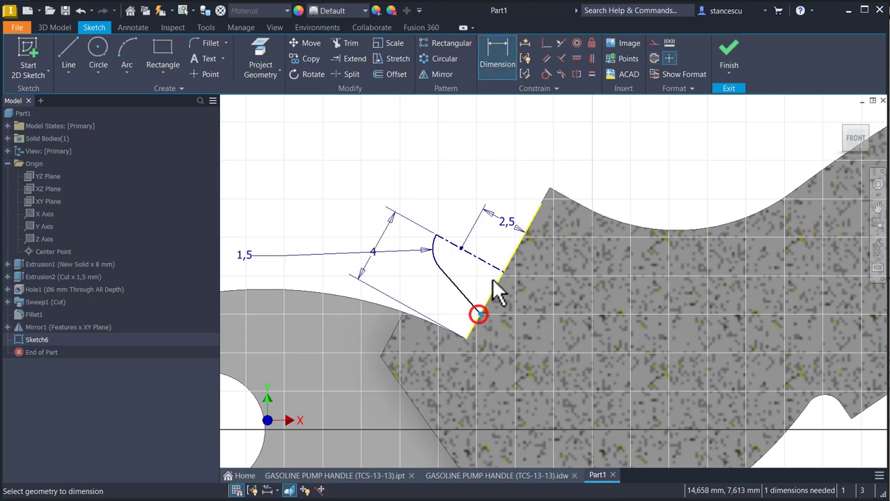
pyautogui.click(493, 265)
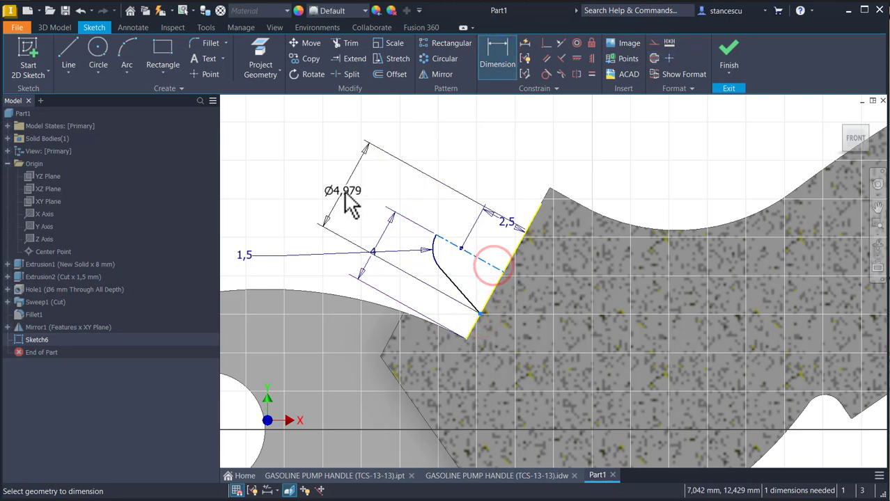
pyautogui.click(350, 195)
pyautogui.write('5')
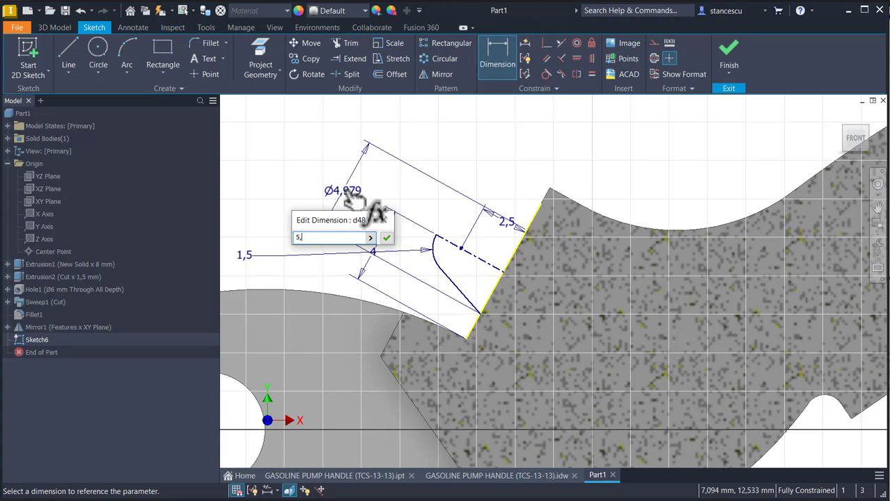
pyautogui.write(',5')
pyautogui.press('Return')
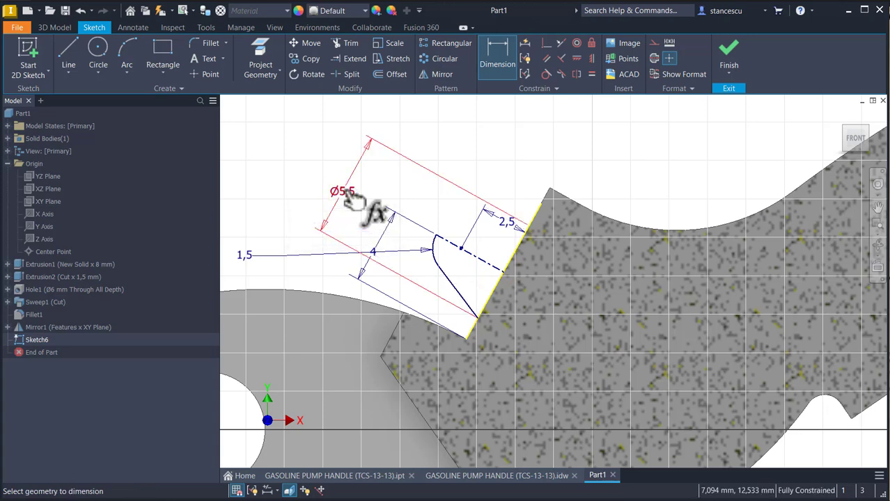
# - Finish the sketch and revolve the cone profile a full 360 degrees about its centerline, joined to the body
pyautogui.click(724, 45)
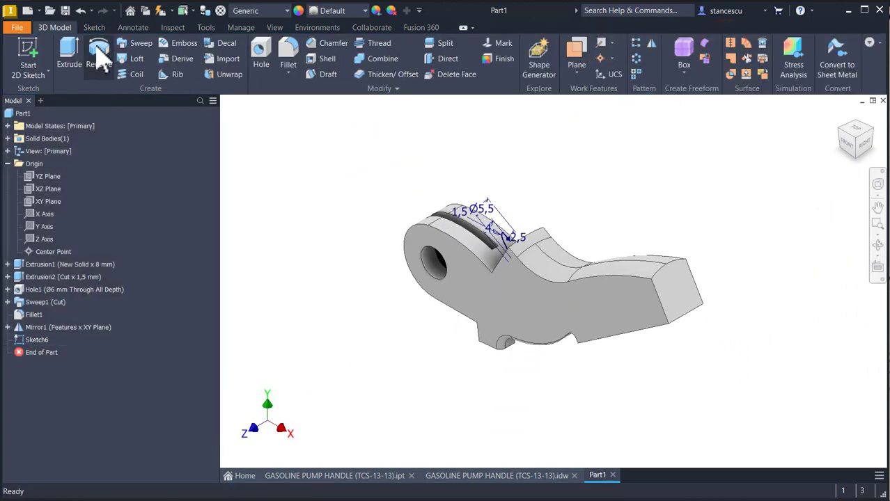
pyautogui.click(98, 50)
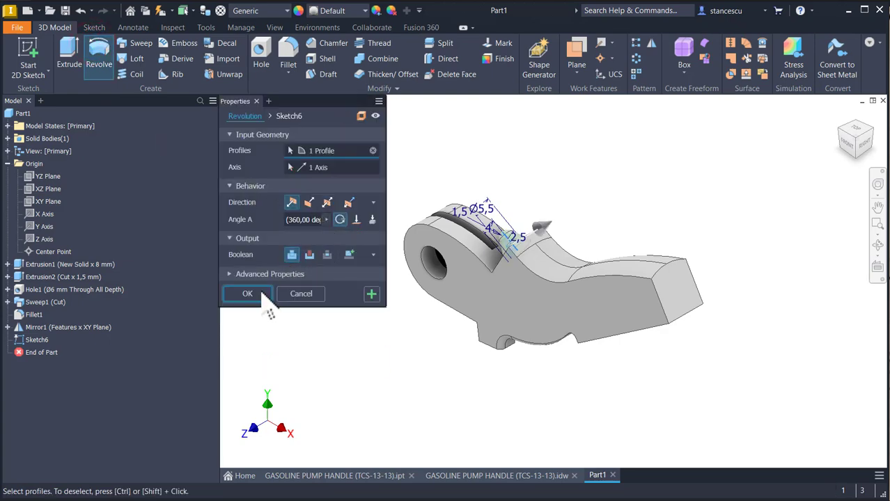
pyautogui.click(247, 294)
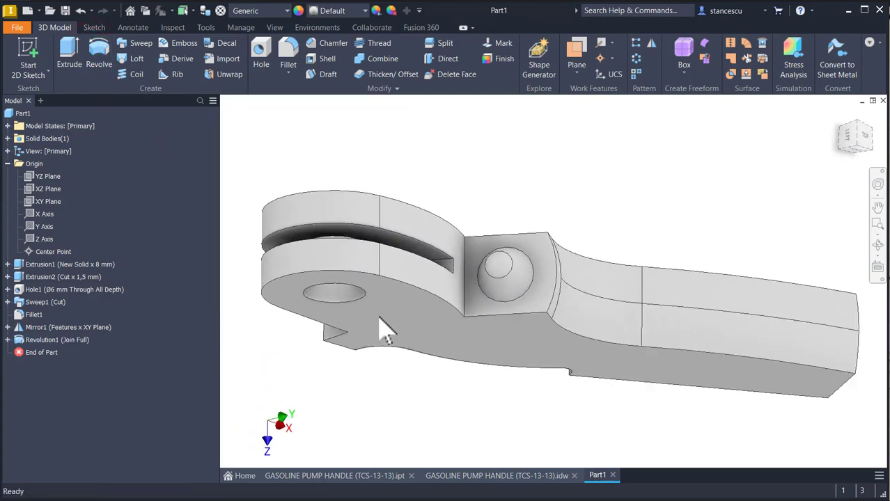
pyautogui.press('F6')
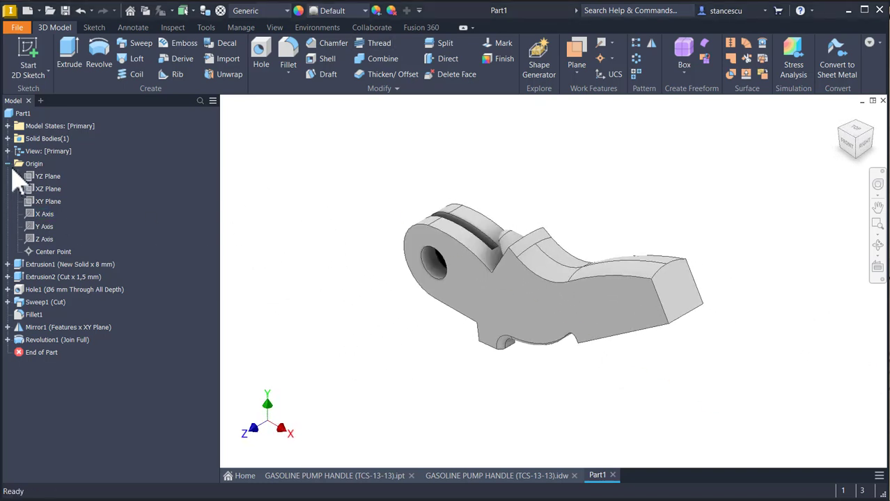
# - Collapse the origin geometry and update the physical properties in Part1's iProperties to check its mass and volume
pyautogui.click(7, 165)
pyautogui.click(18, 112)
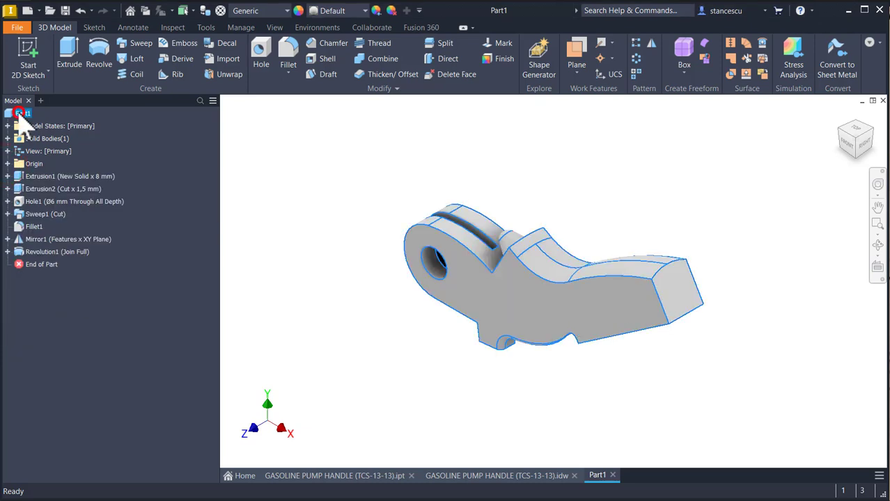
pyautogui.rightClick(18, 113)
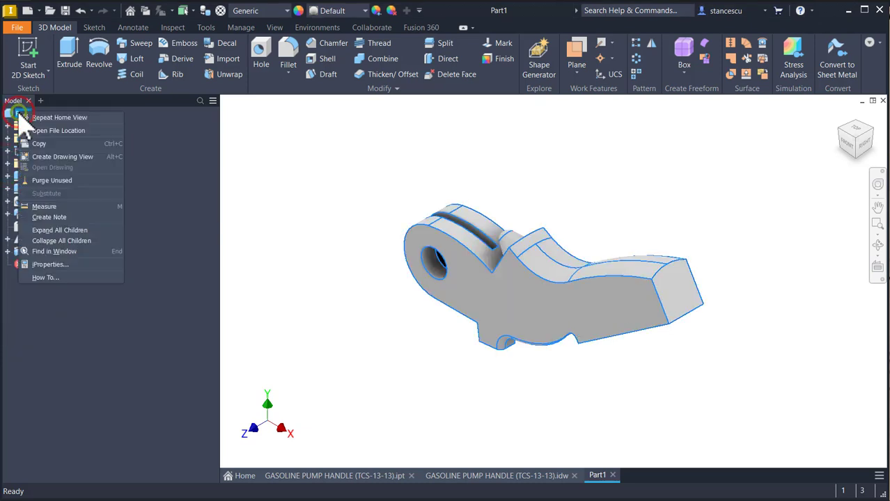
pyautogui.click(59, 264)
pyautogui.click(479, 79)
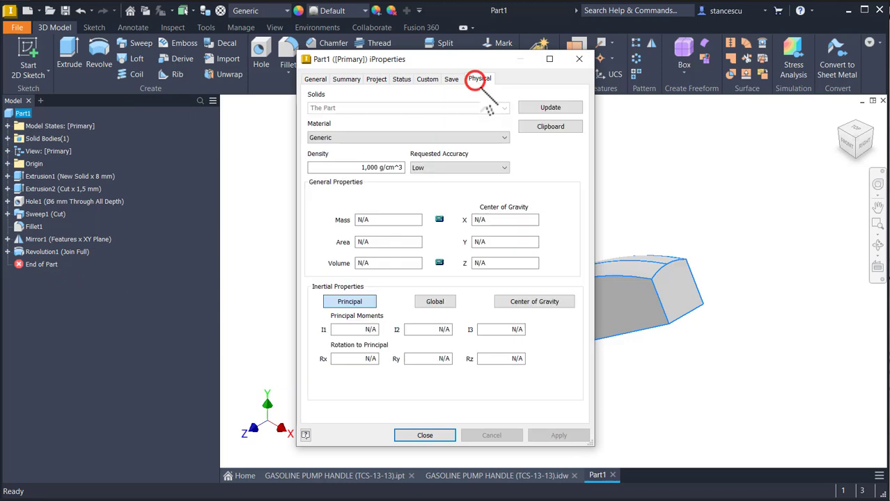
pyautogui.click(550, 107)
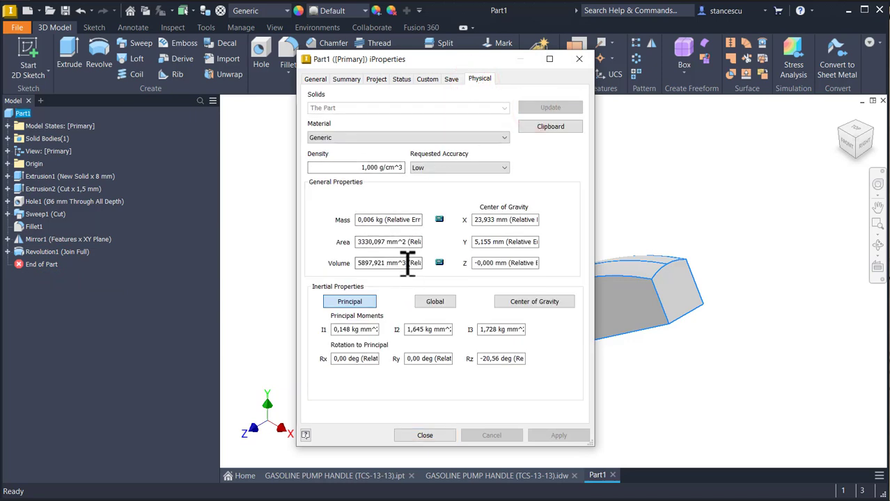
# - Copy the part's volume from its physical properties and temporarily paste it beneath the drawing's volume note for comparison, discarding the edit
pyautogui.moveTo(407, 264); pyautogui.dragTo(345, 263)
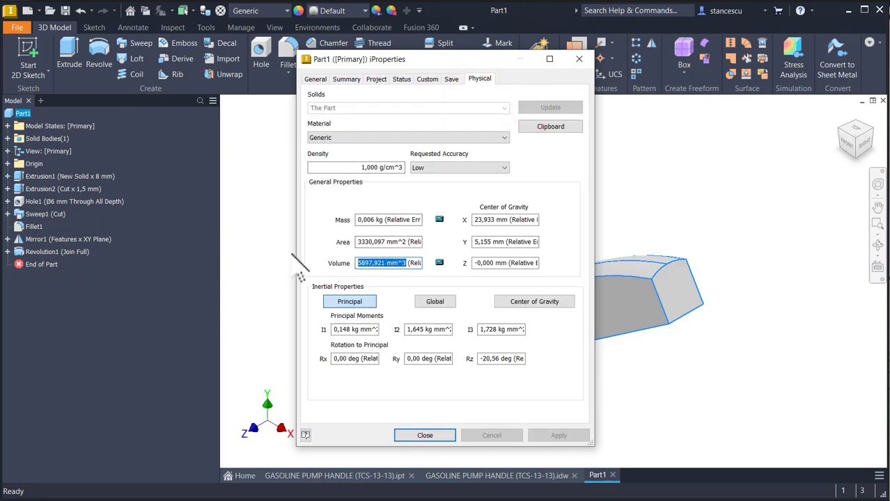
pyautogui.hotkey('ctrl', 'c')
pyautogui.click(425, 435)
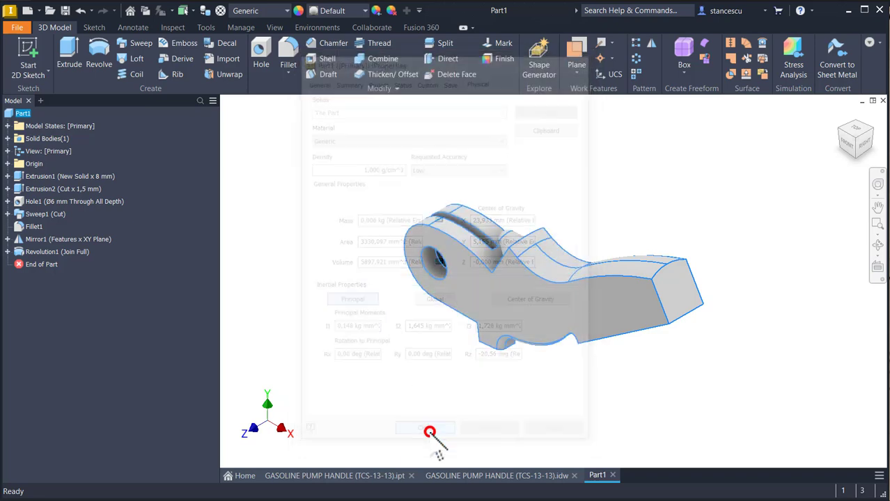
pyautogui.click(494, 477)
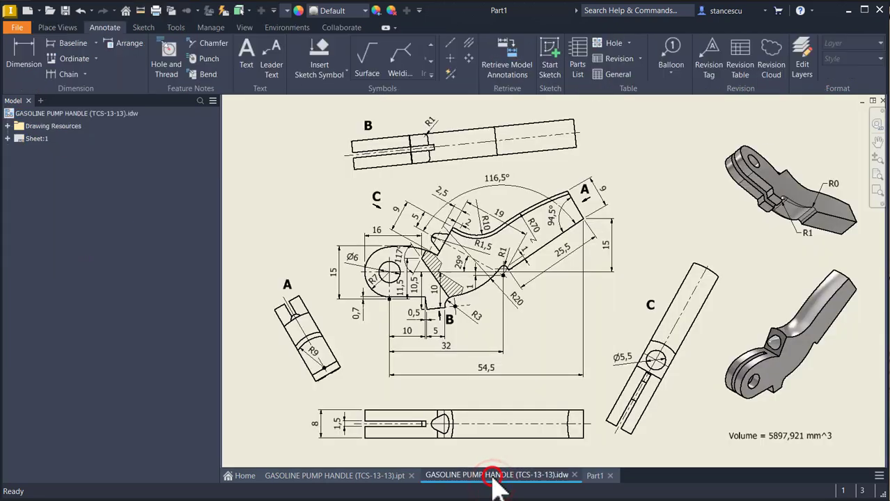
pyautogui.doubleClick(756, 436)
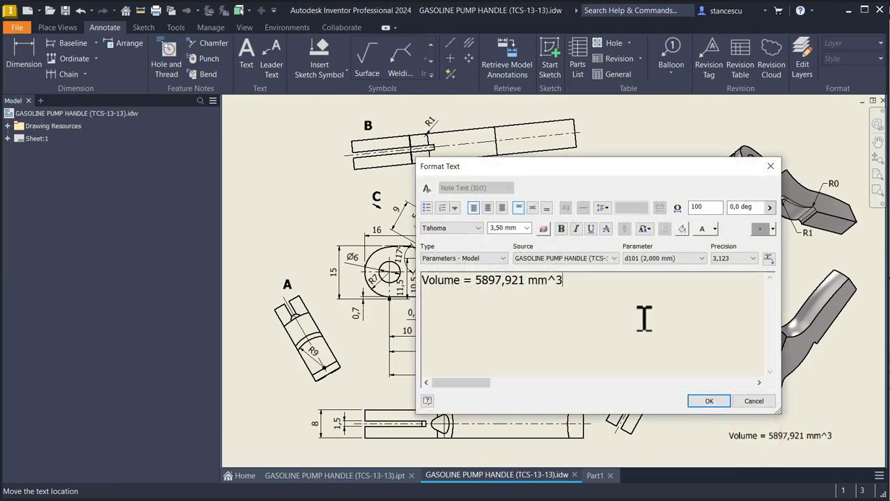
pyautogui.hotkey('ctrl', 'v')
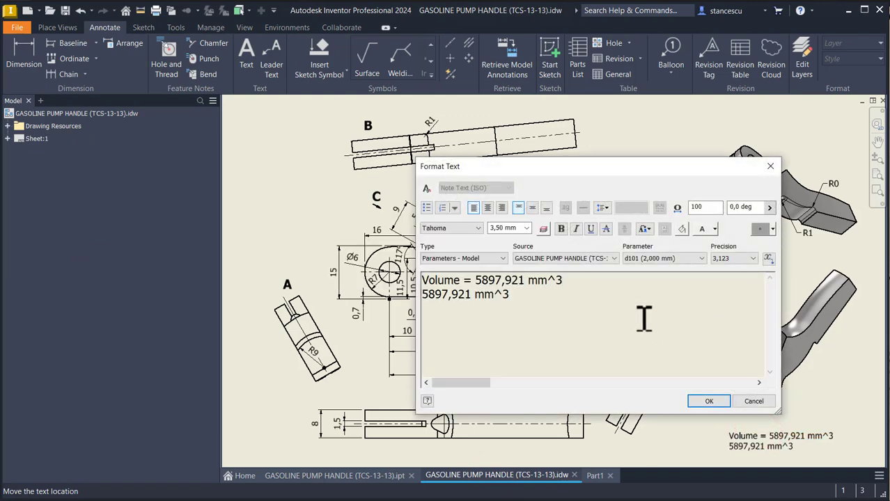
pyautogui.click(754, 403)
pyautogui.click(642, 172)
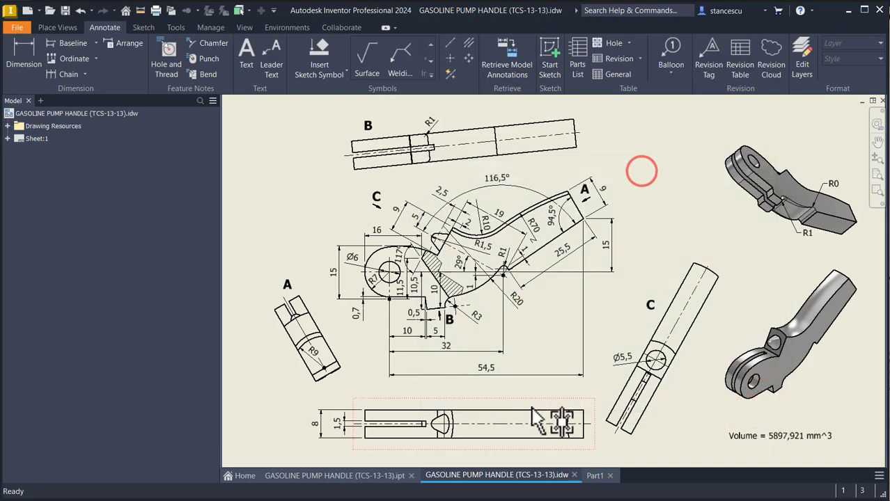
# - Return to Part1 and assign it the Steel, Carbon material
pyautogui.click(596, 476)
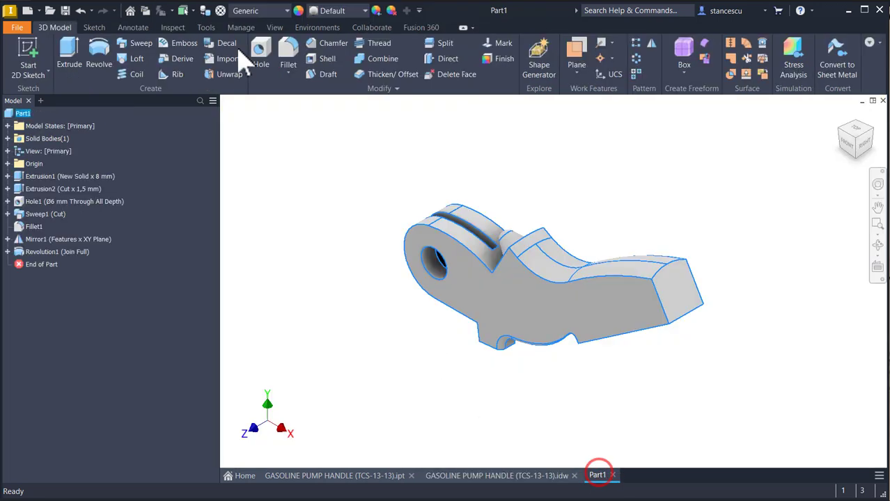
pyautogui.click(245, 12)
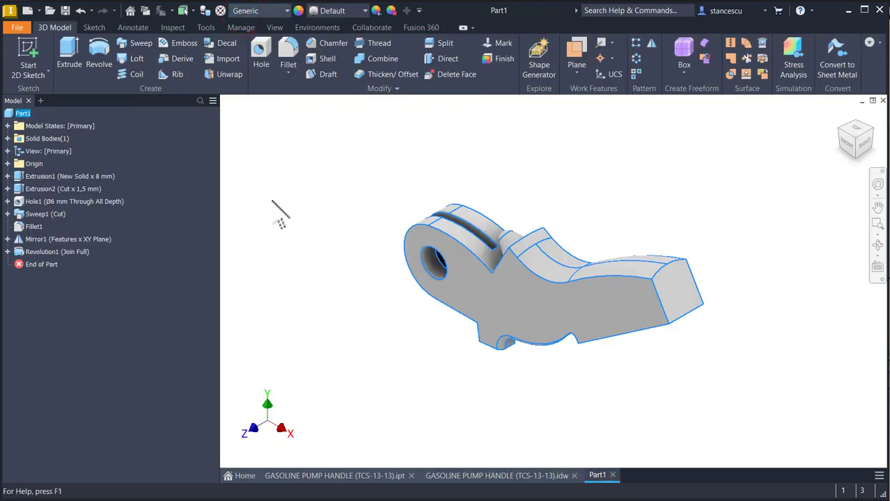
pyautogui.scroll(-10, 279, 216)
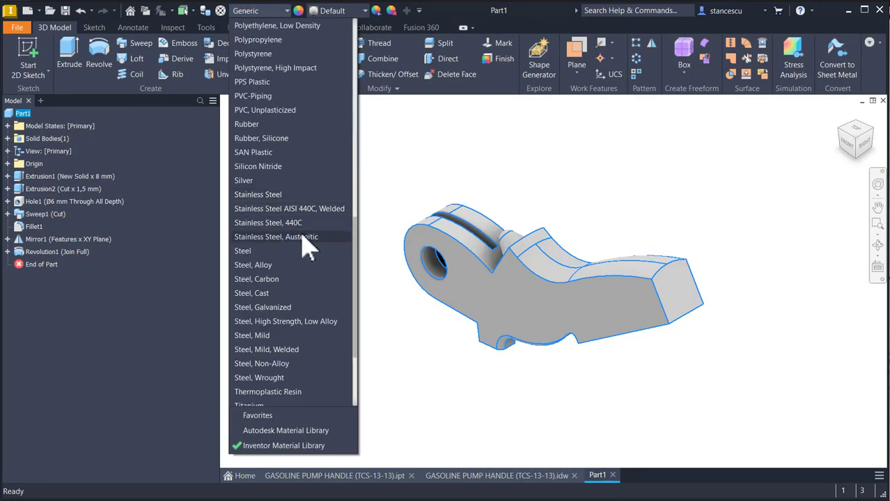
pyautogui.click(265, 280)
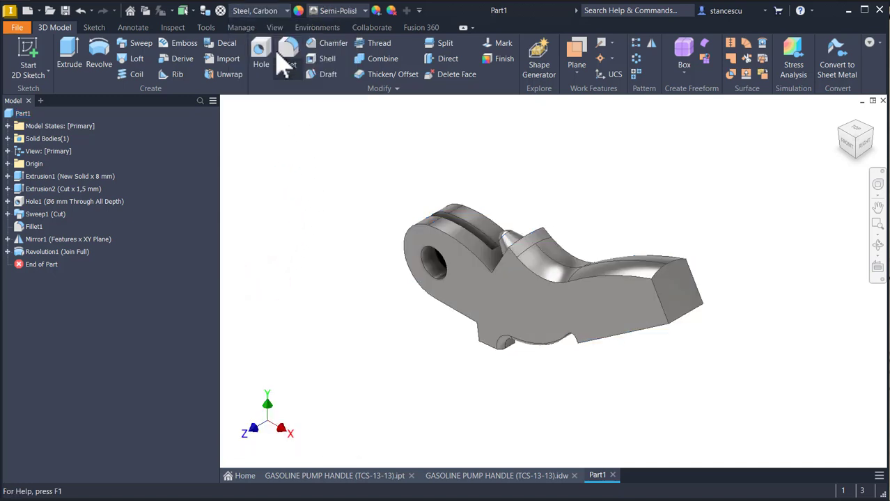
# - Set the part's visual style to Shaded without edges
pyautogui.click(275, 28)
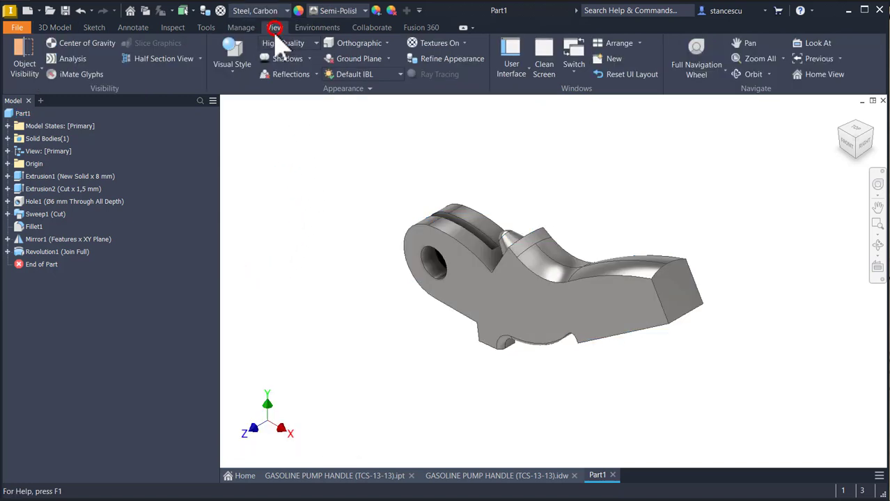
pyautogui.click(230, 73)
pyautogui.click(248, 126)
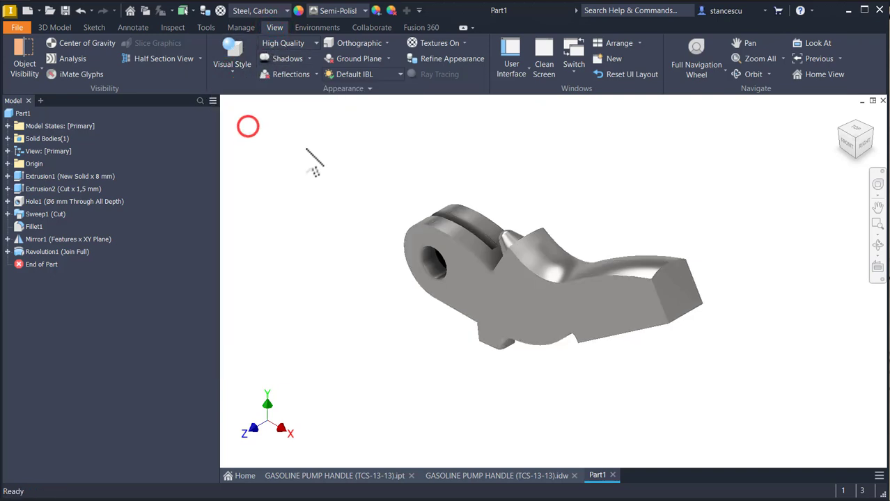
pyautogui.click(307, 148)
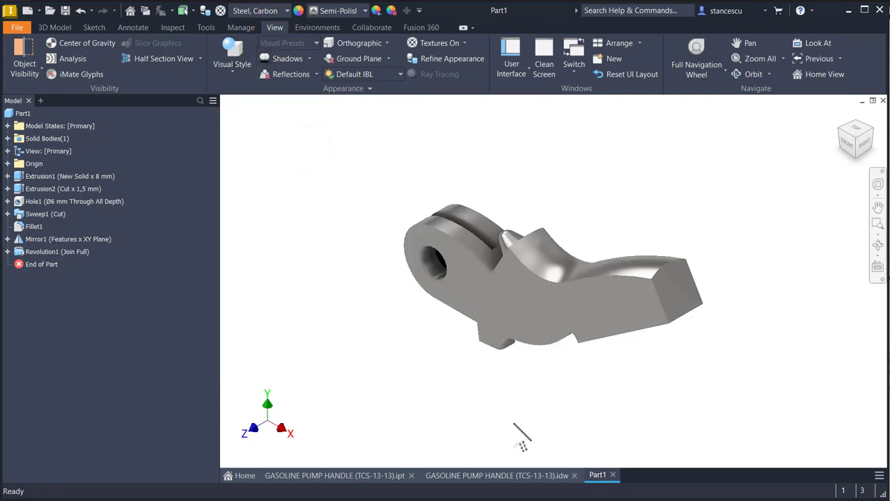
# - Compare Part1 with the reference GASOLINE PUMP HANDLE (TCS-13-13).ipt model, viewing Part1 from its cone side
pyautogui.click(294, 476)
pyautogui.click(594, 476)
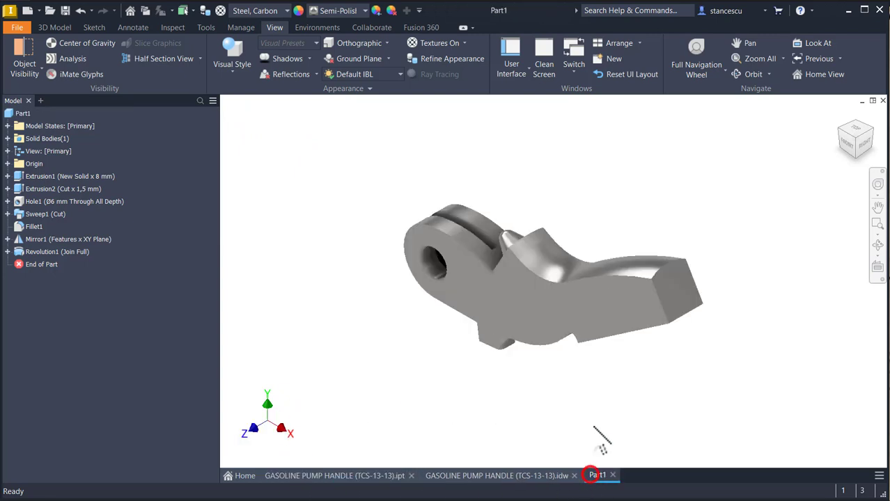
pyautogui.moveTo(845, 148); pyautogui.dragTo(528, 190)
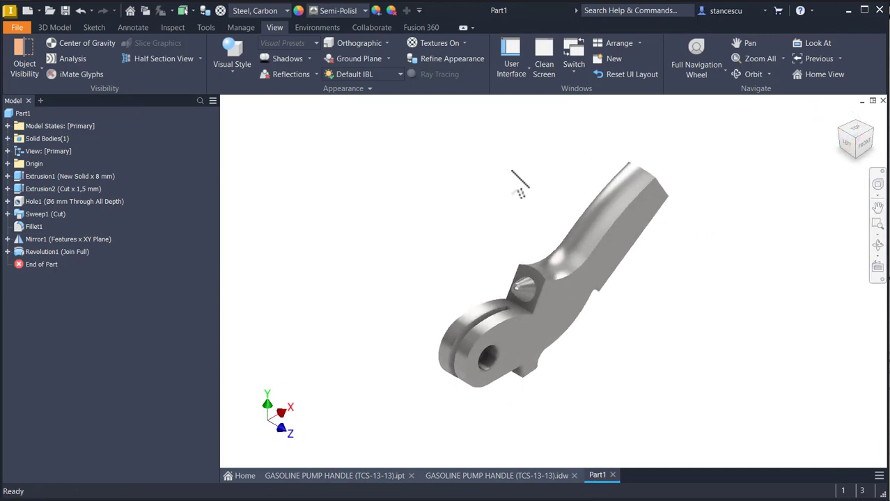
pyautogui.click(344, 476)
pyautogui.click(594, 476)
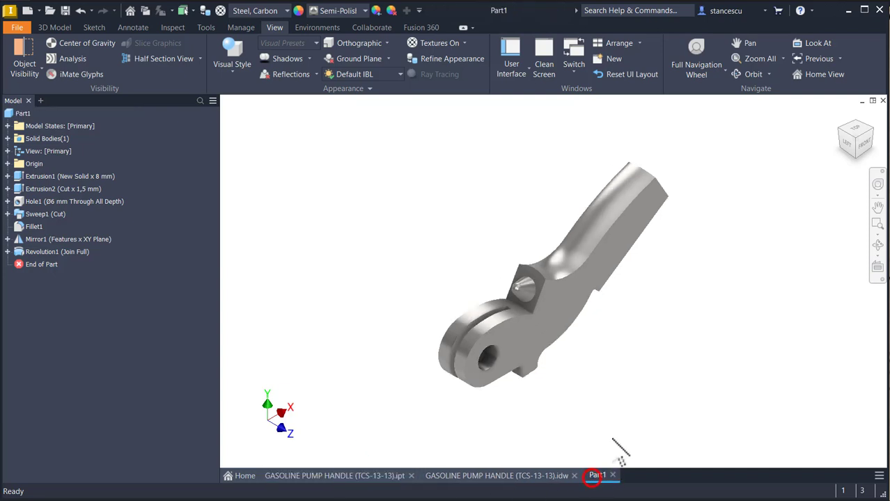
pyautogui.scroll(-3, 630, 407)
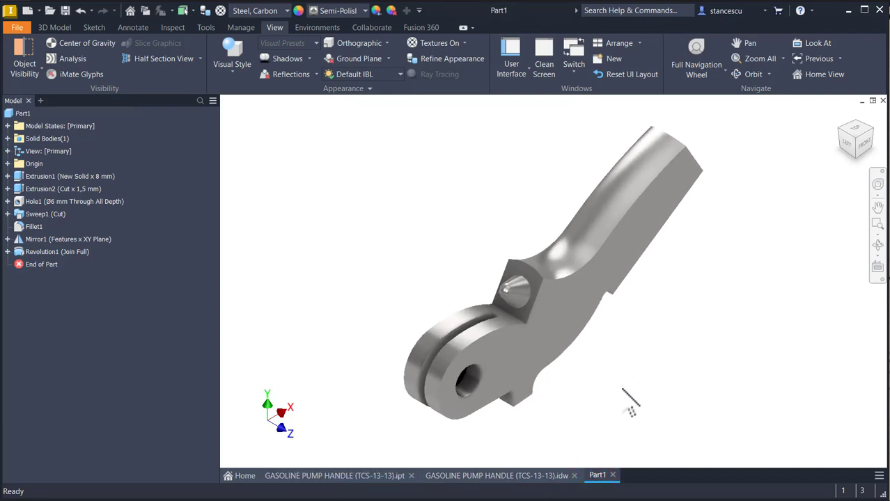
pyautogui.click(313, 476)
pyautogui.click(591, 475)
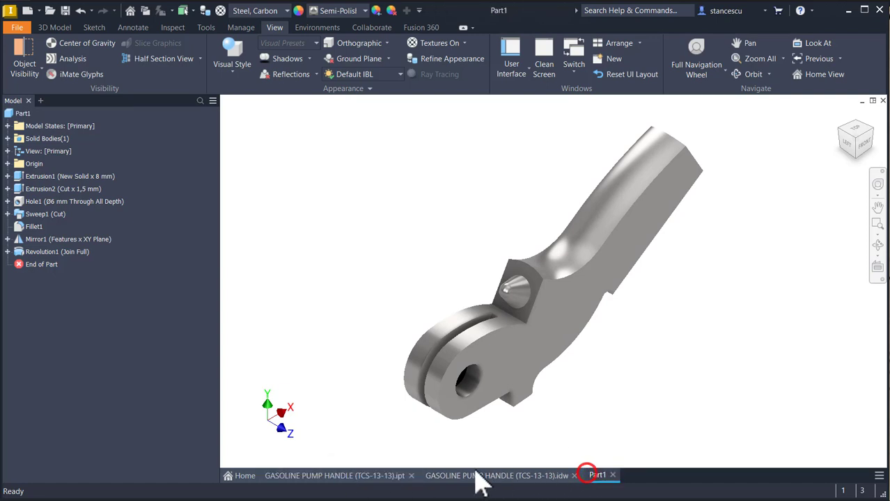
pyautogui.click(381, 475)
pyautogui.click(590, 476)
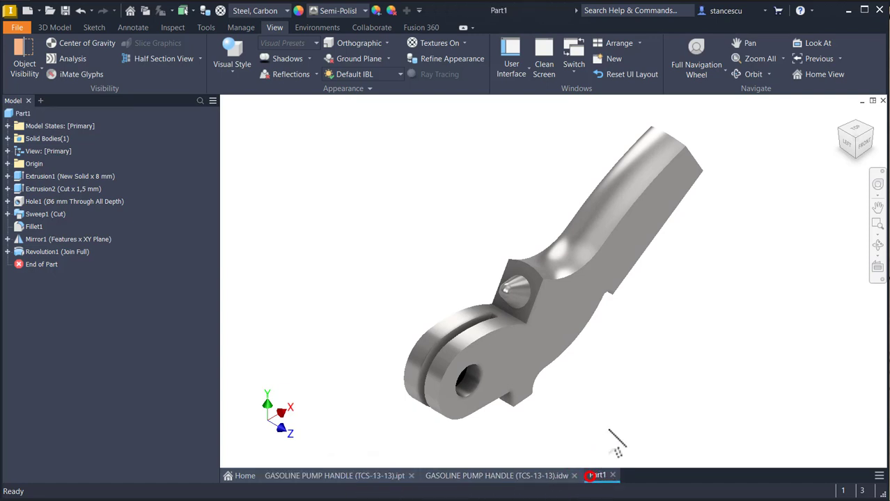